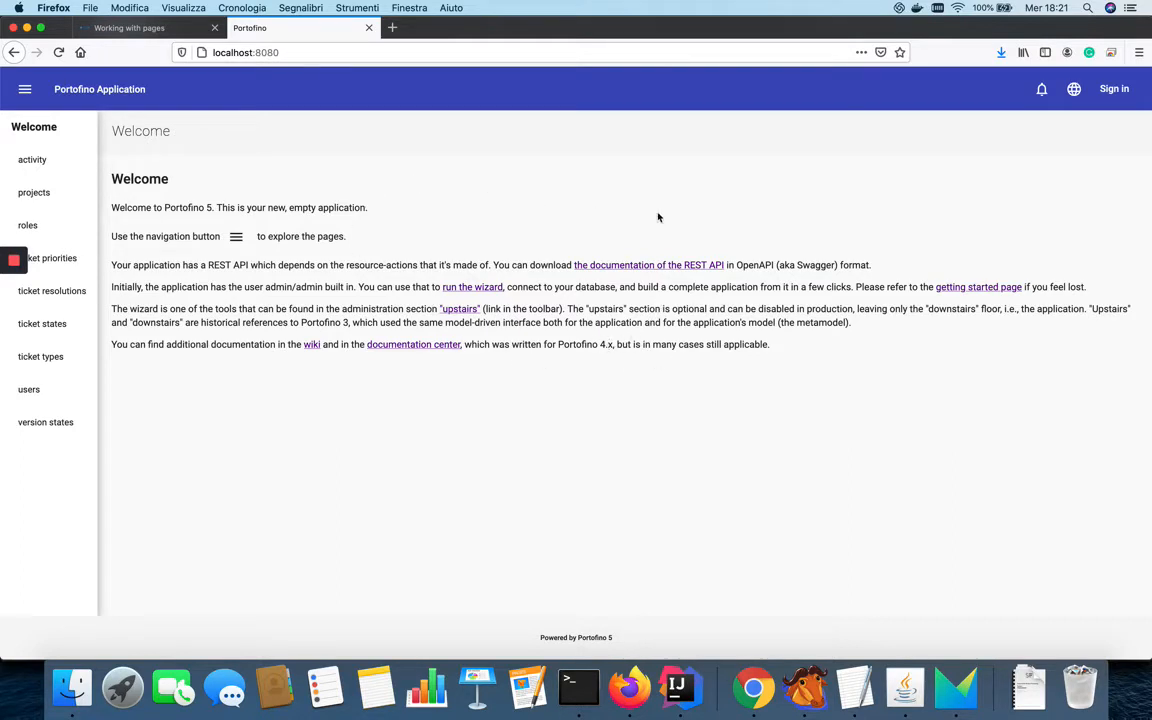
Sign in to the Portofino application as the admin user with the account password.
click(1112, 89)
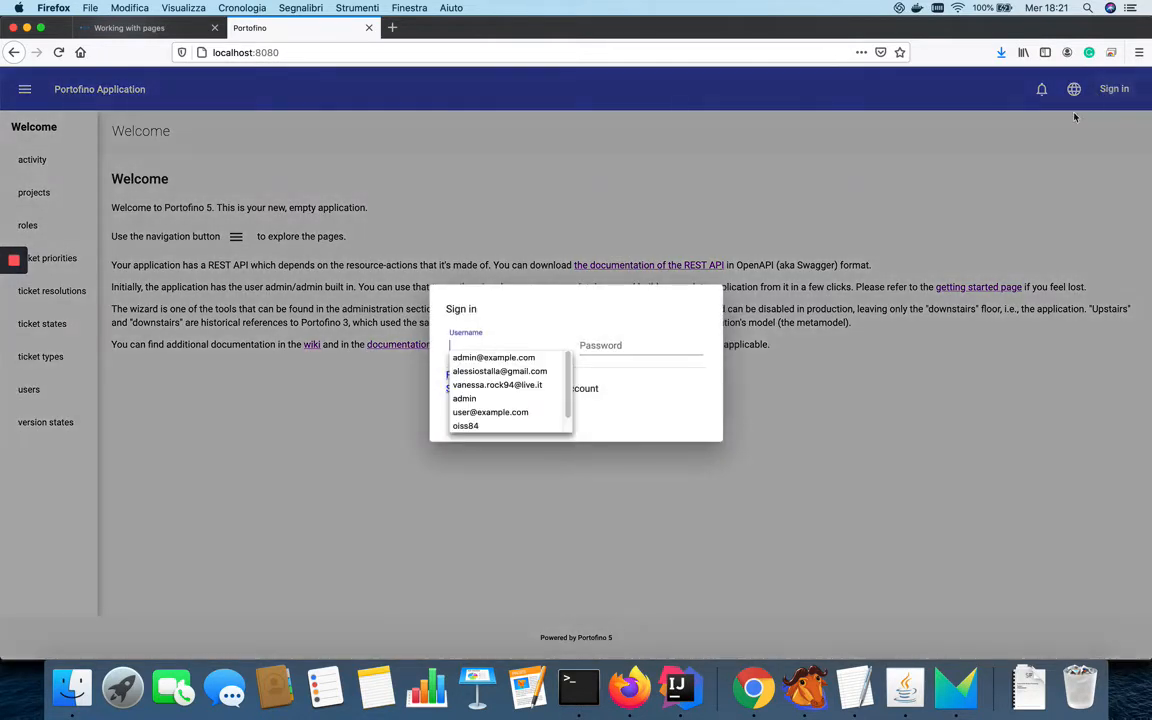
text(admin)
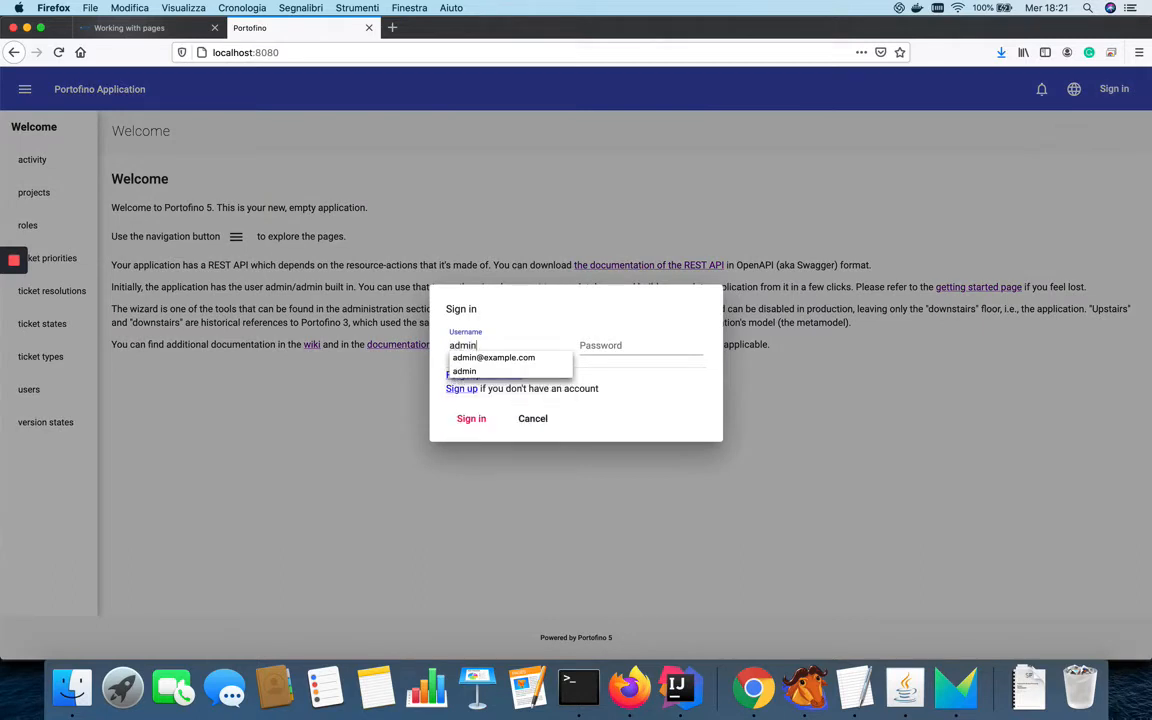
key(Tab)
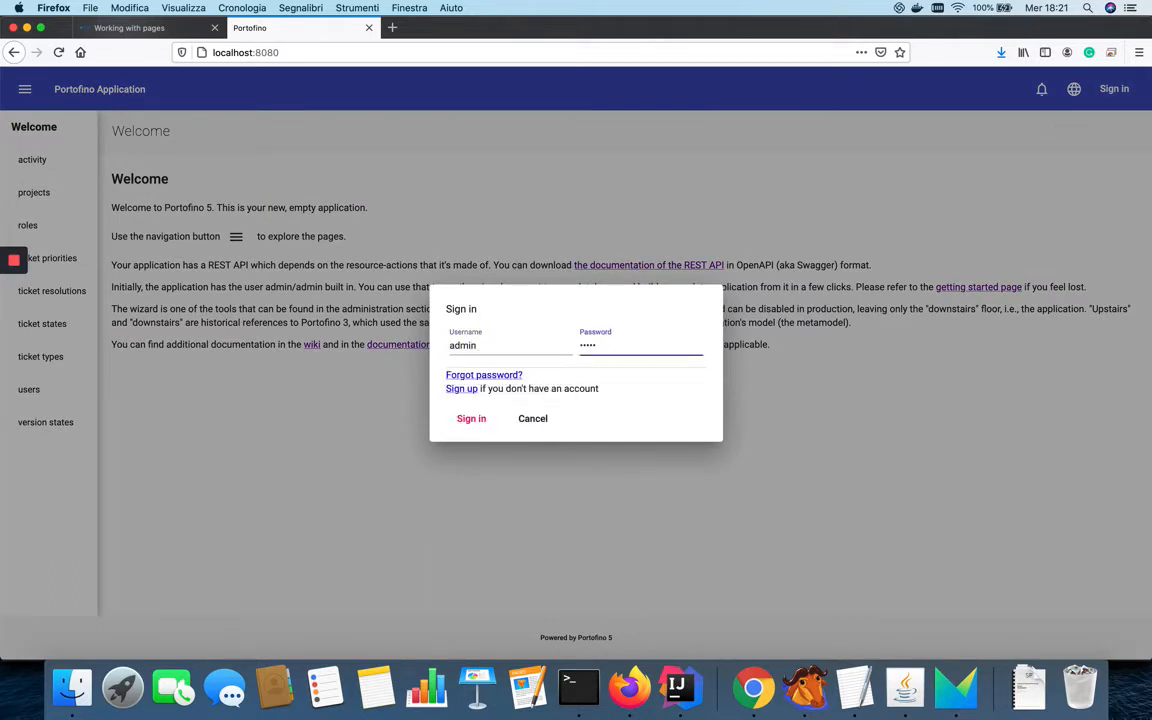
click(472, 419)
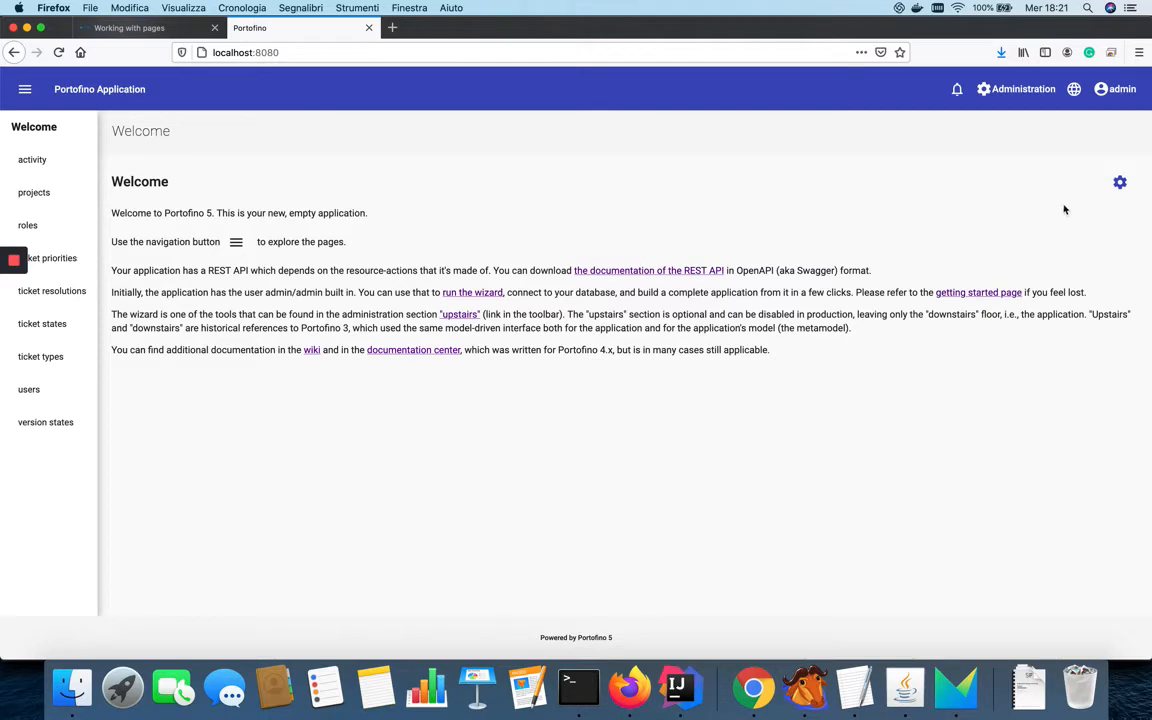
Look over the Welcome page's configuration, the page administration options and the Working with pages reference chapter without changing anything.
click(1119, 183)
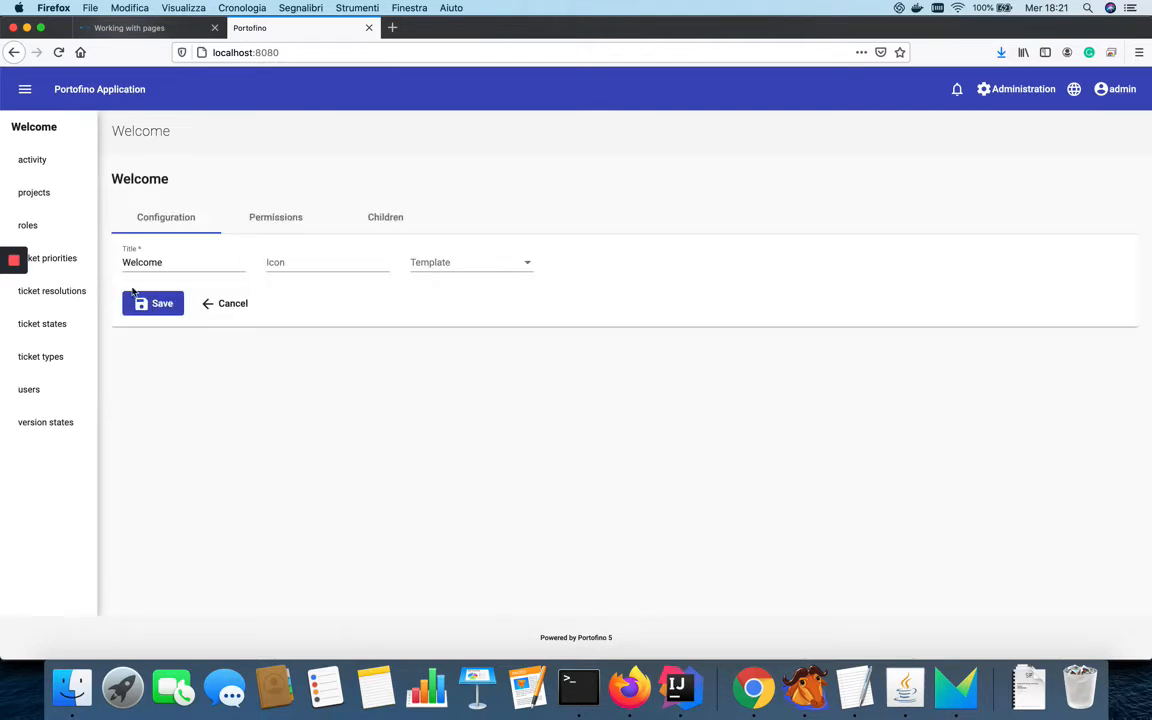
click(215, 305)
click(985, 92)
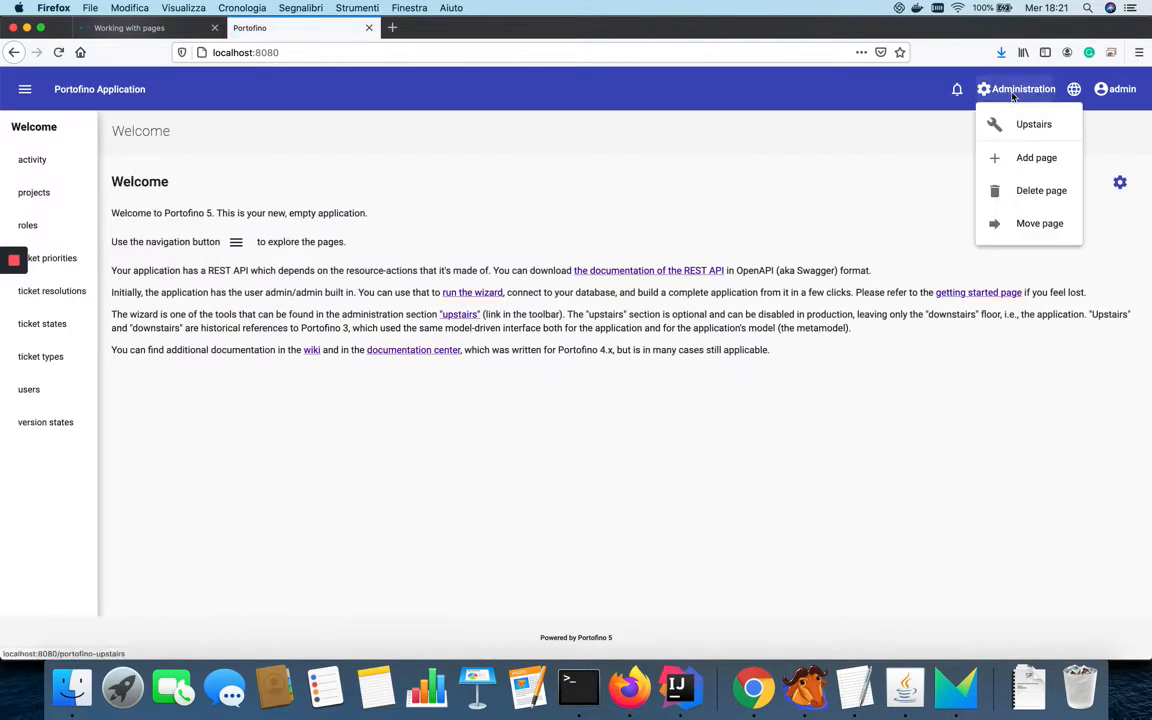
click(877, 178)
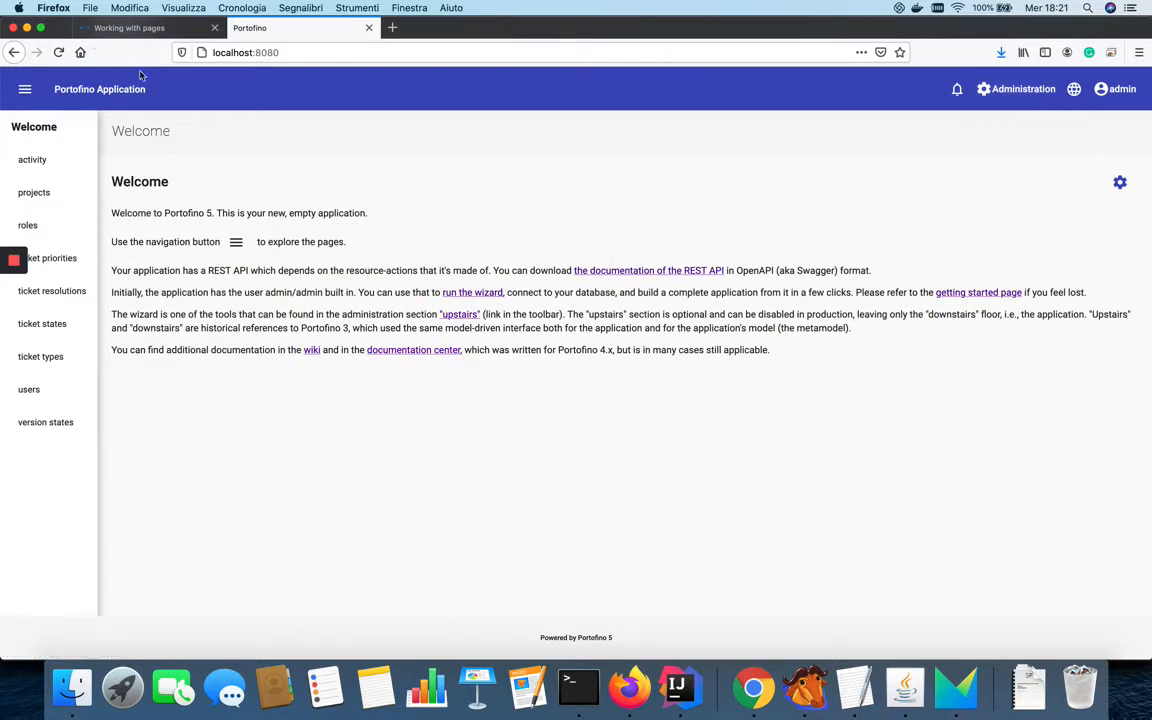
click(120, 31)
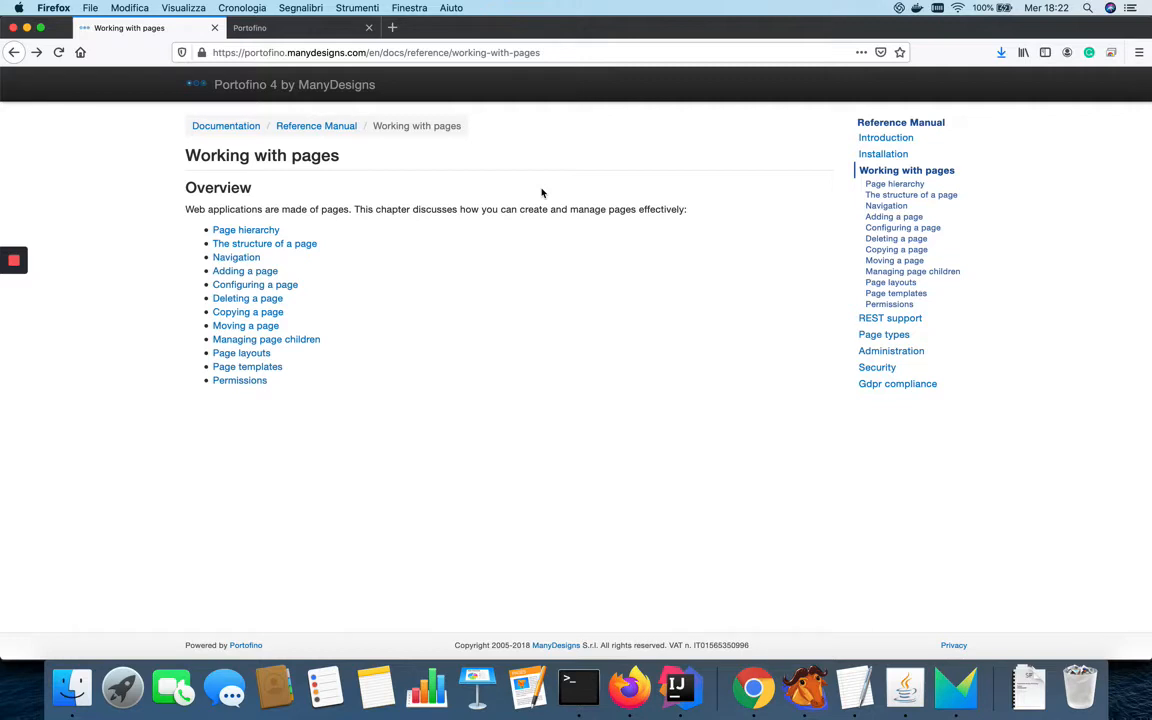
click(260, 30)
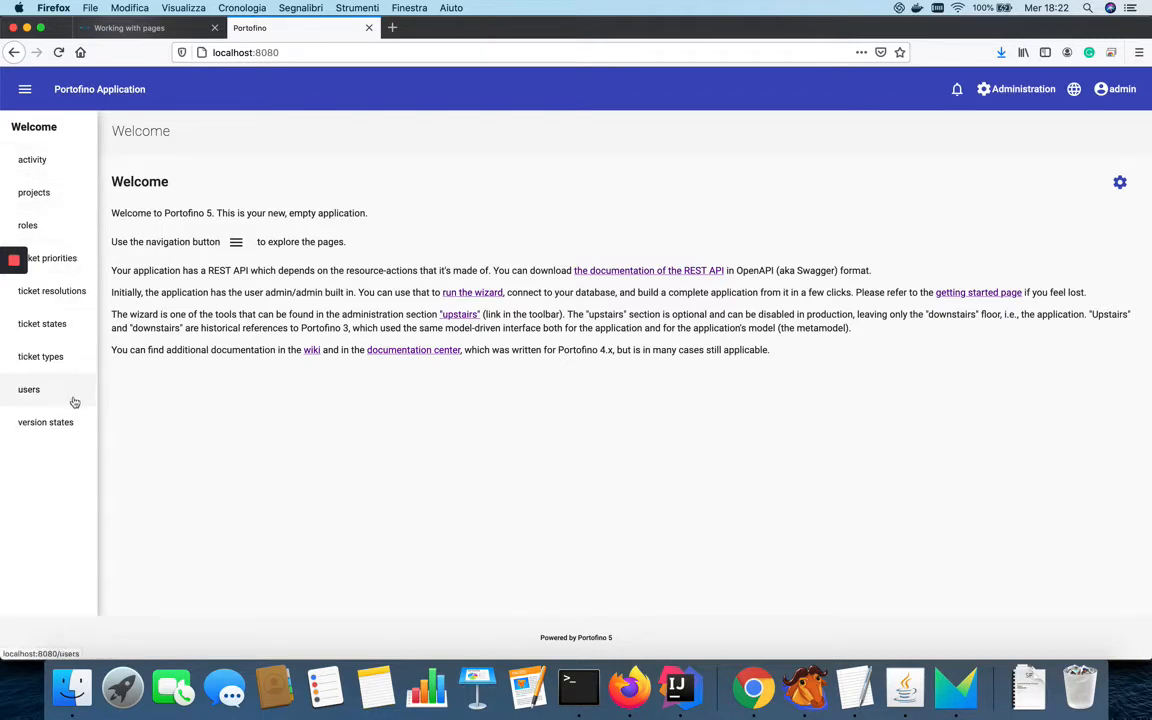
Open the projects page and view the detail of the test1 project.
click(36, 192)
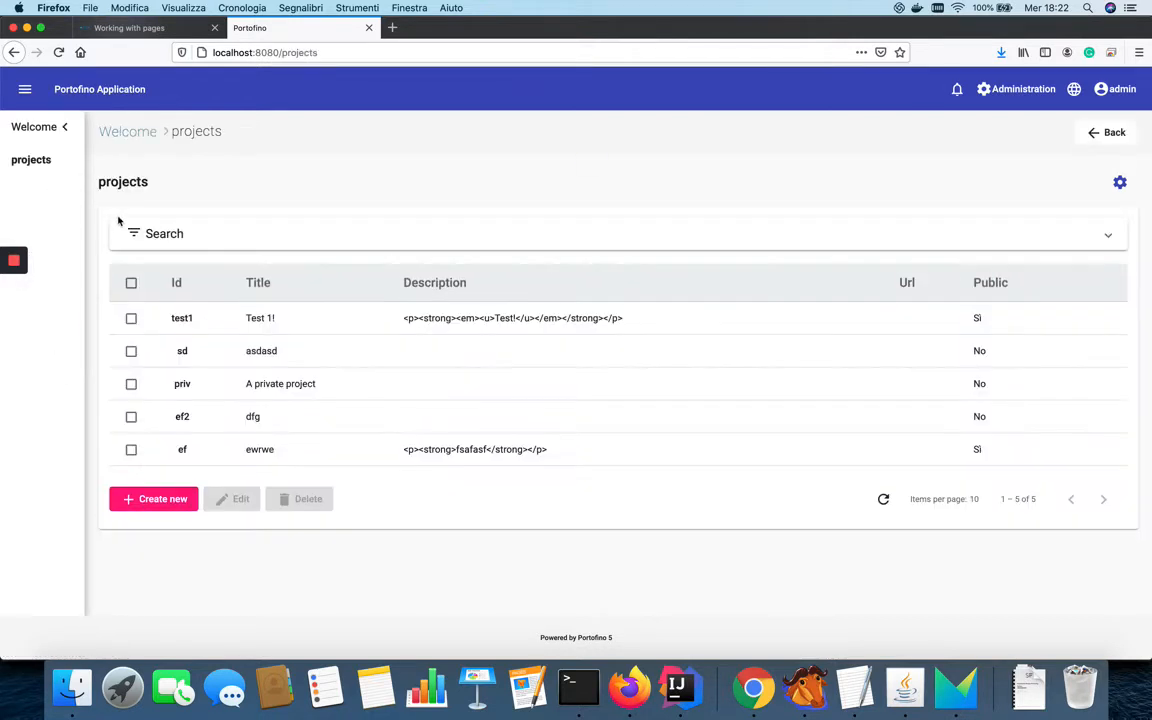
click(182, 318)
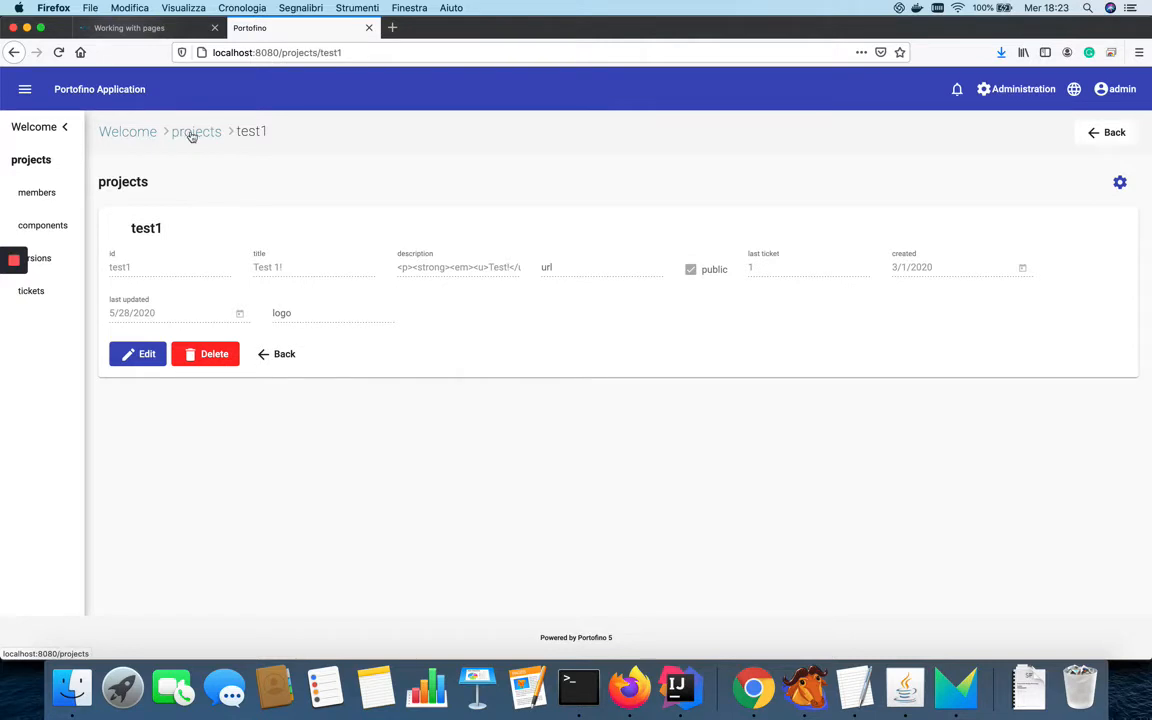
double_click(241, 131)
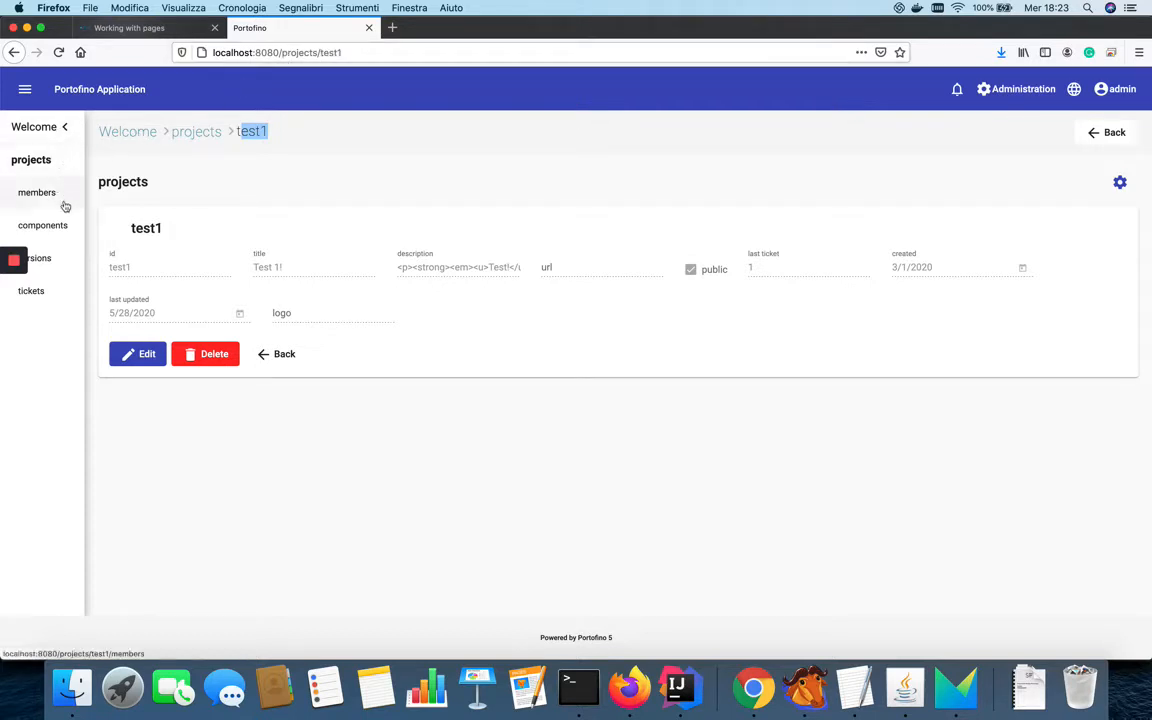
click(257, 149)
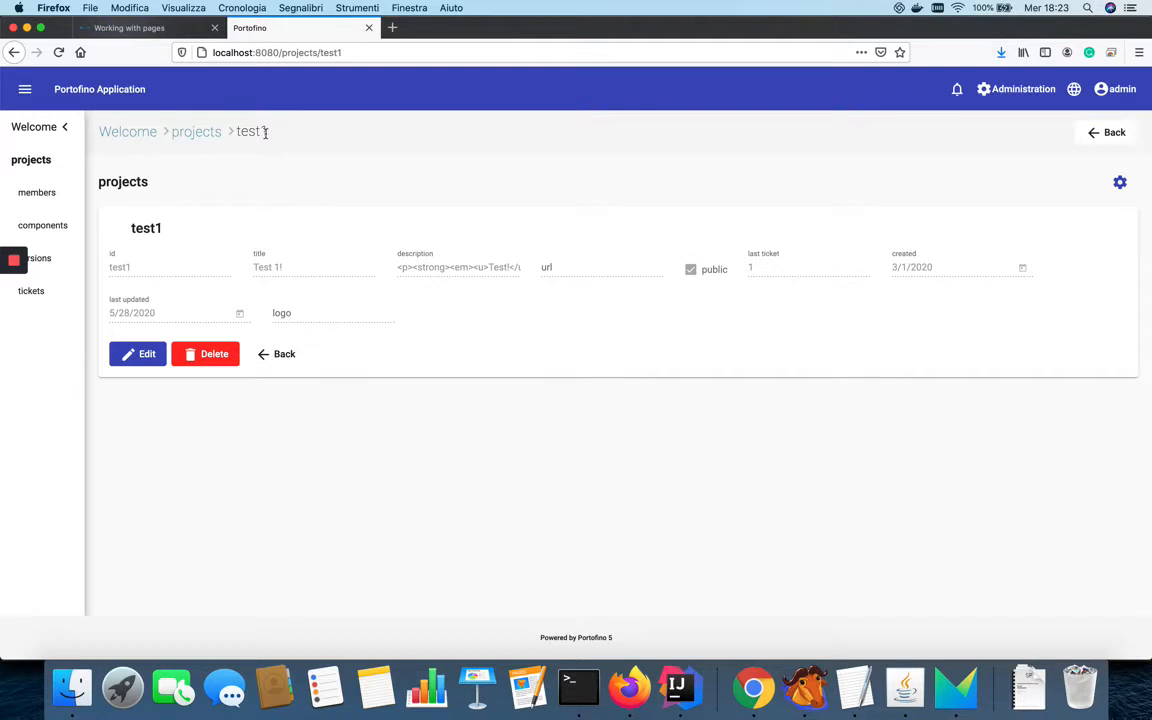
View the tickets page nested under test1 and return to the projects list.
click(54, 299)
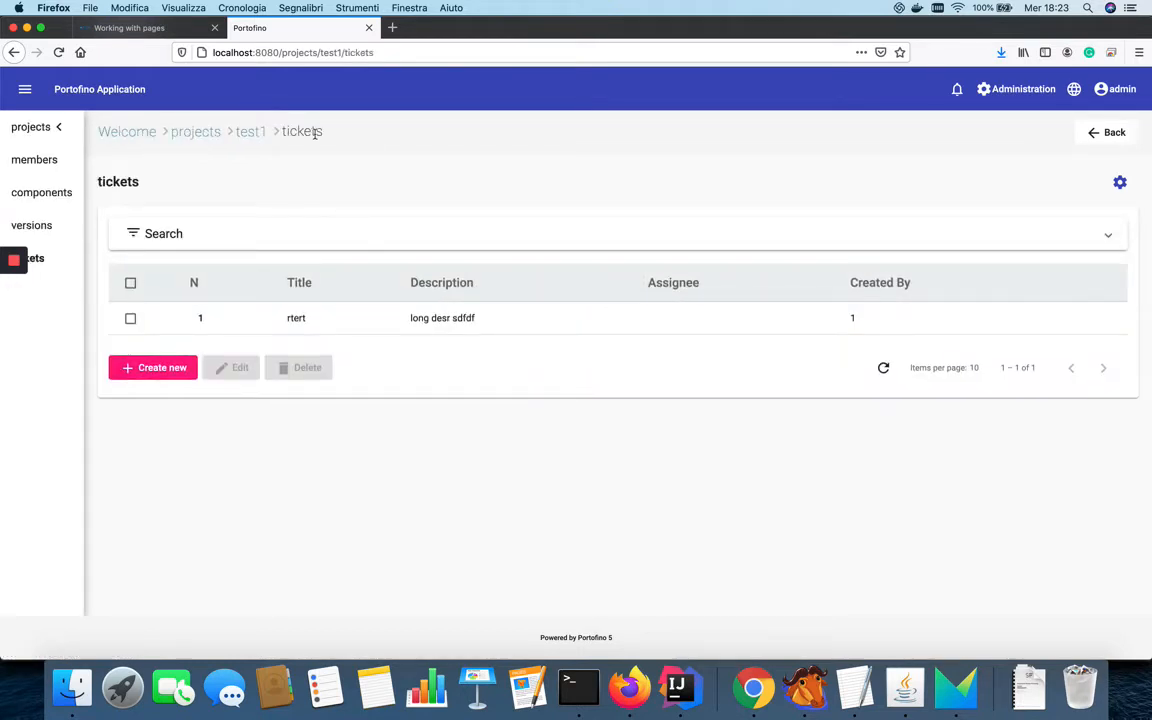
drag(283, 133, 334, 137)
click(300, 168)
click(208, 138)
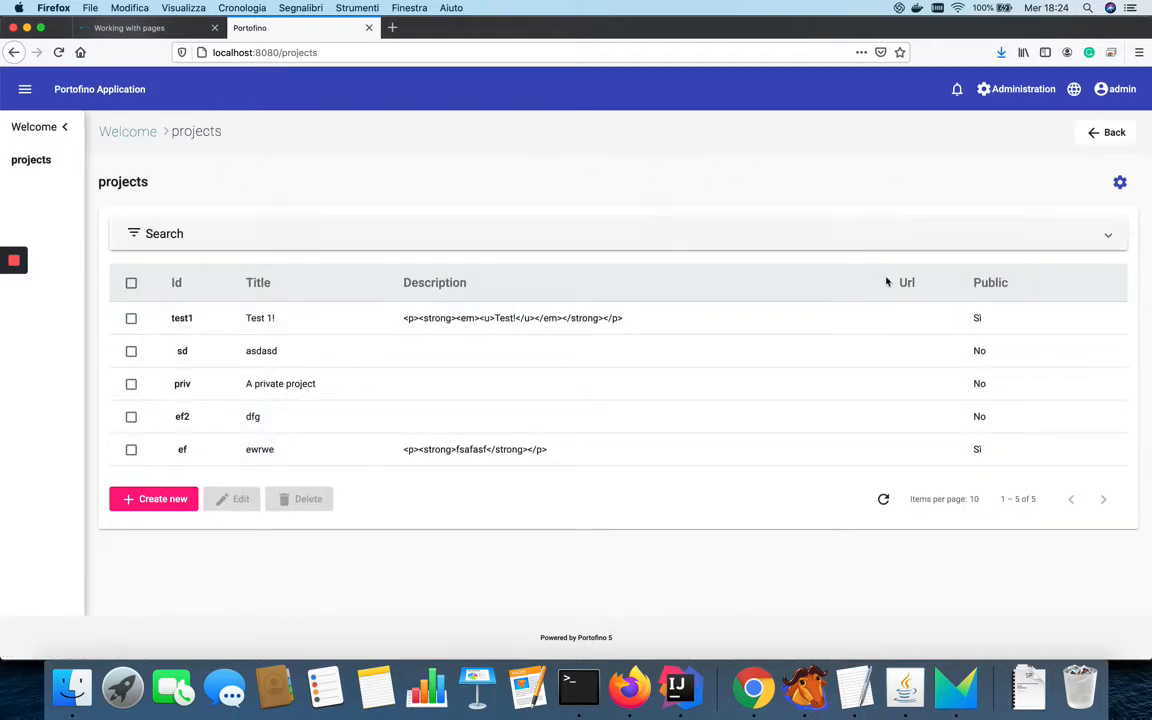
Examine the child page settings at the projects list level and leave them unsaved.
click(1120, 184)
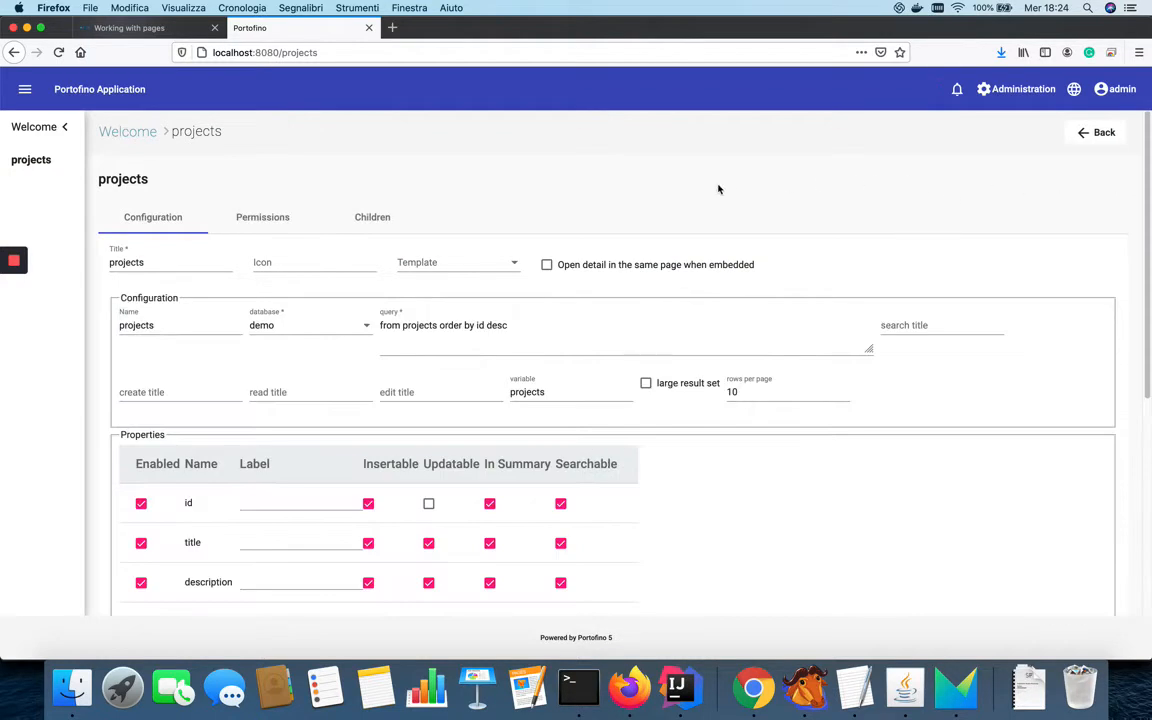
click(374, 218)
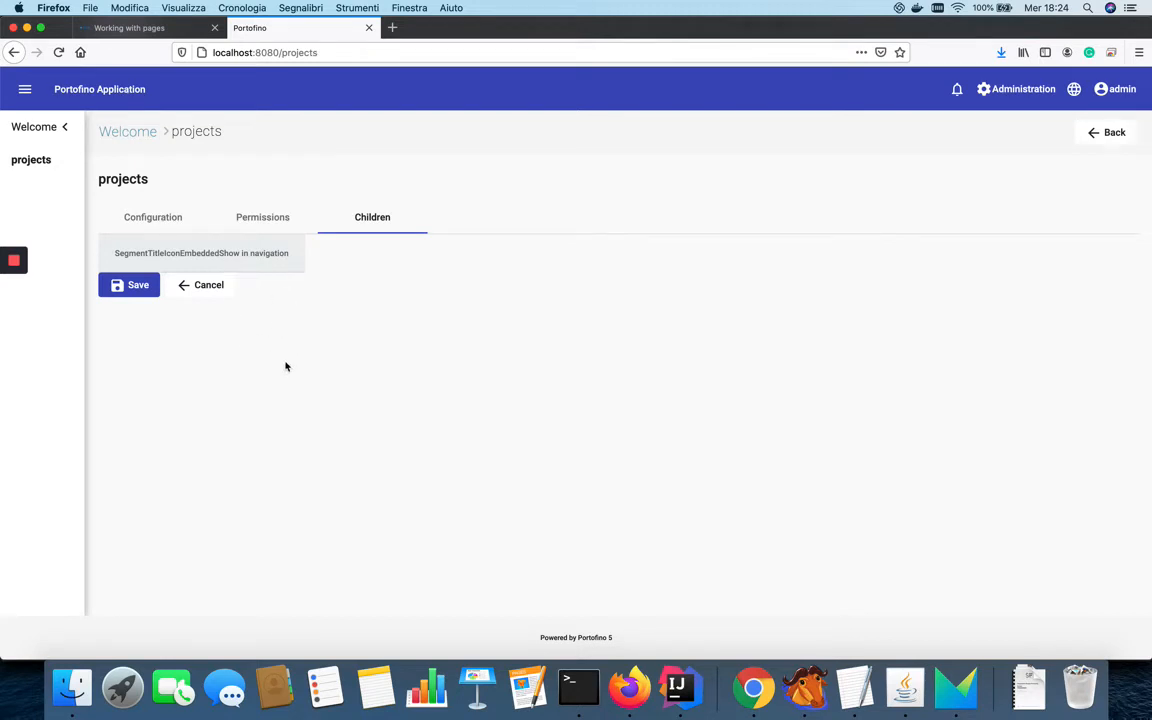
click(217, 292)
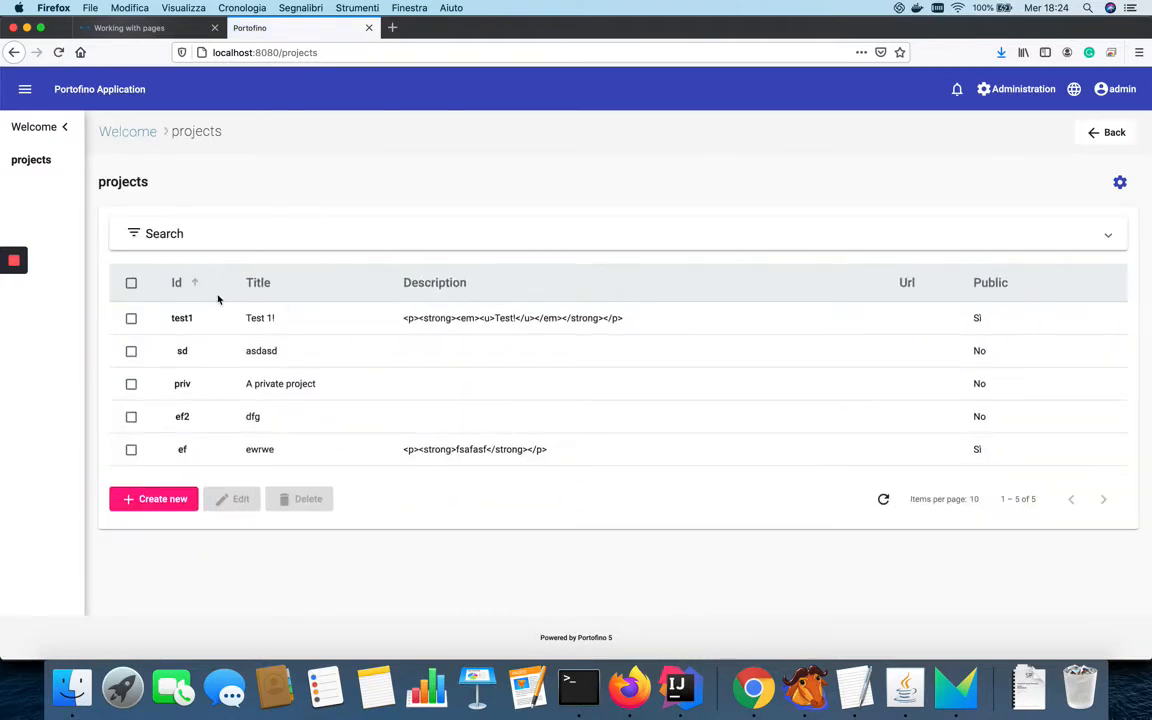
In the child page settings of the test1 project detail, turn off Show in navigation for members and save.
click(193, 319)
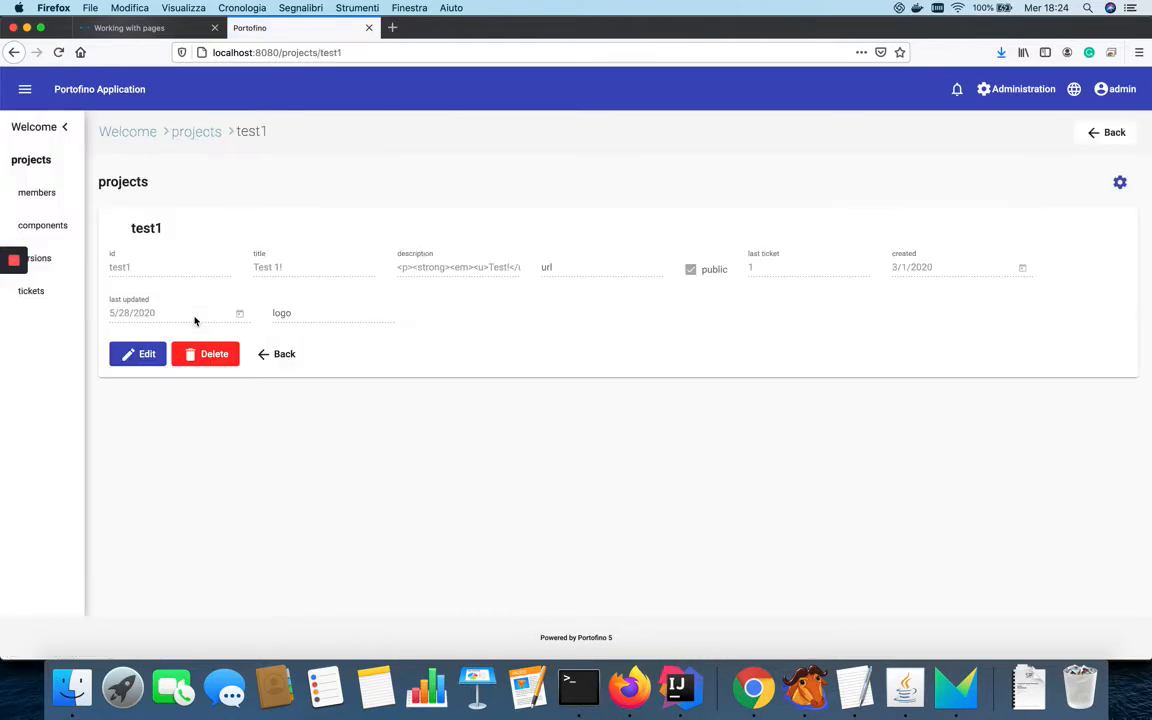
click(1119, 182)
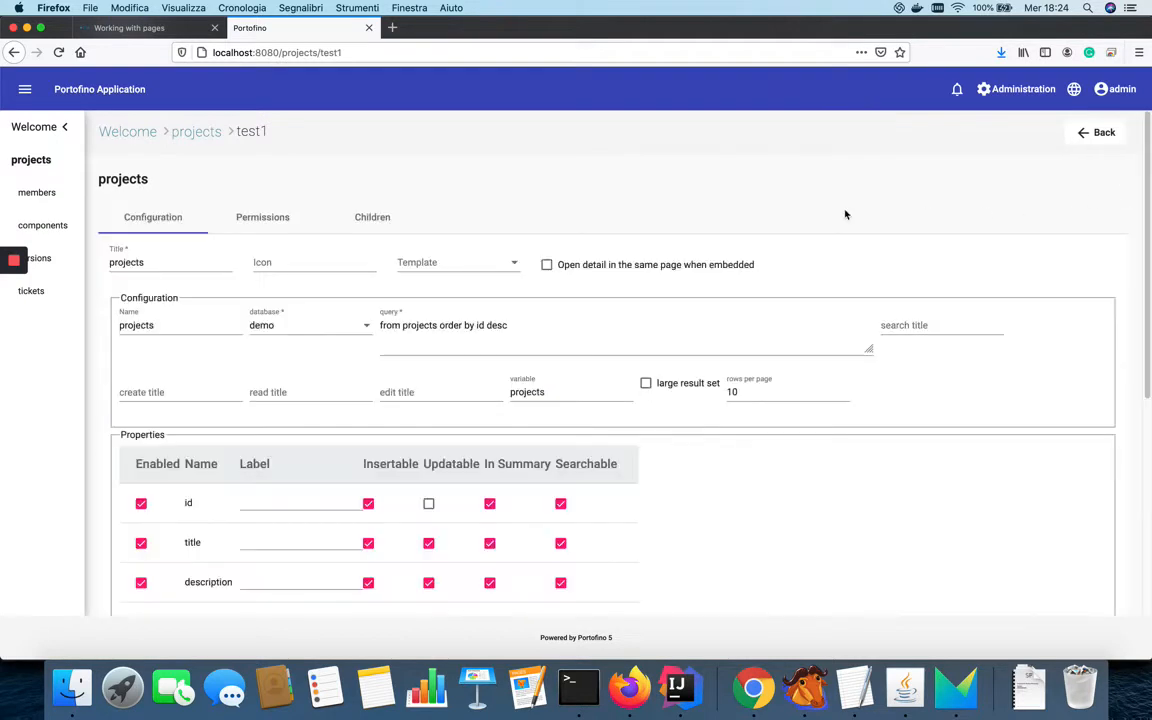
click(360, 200)
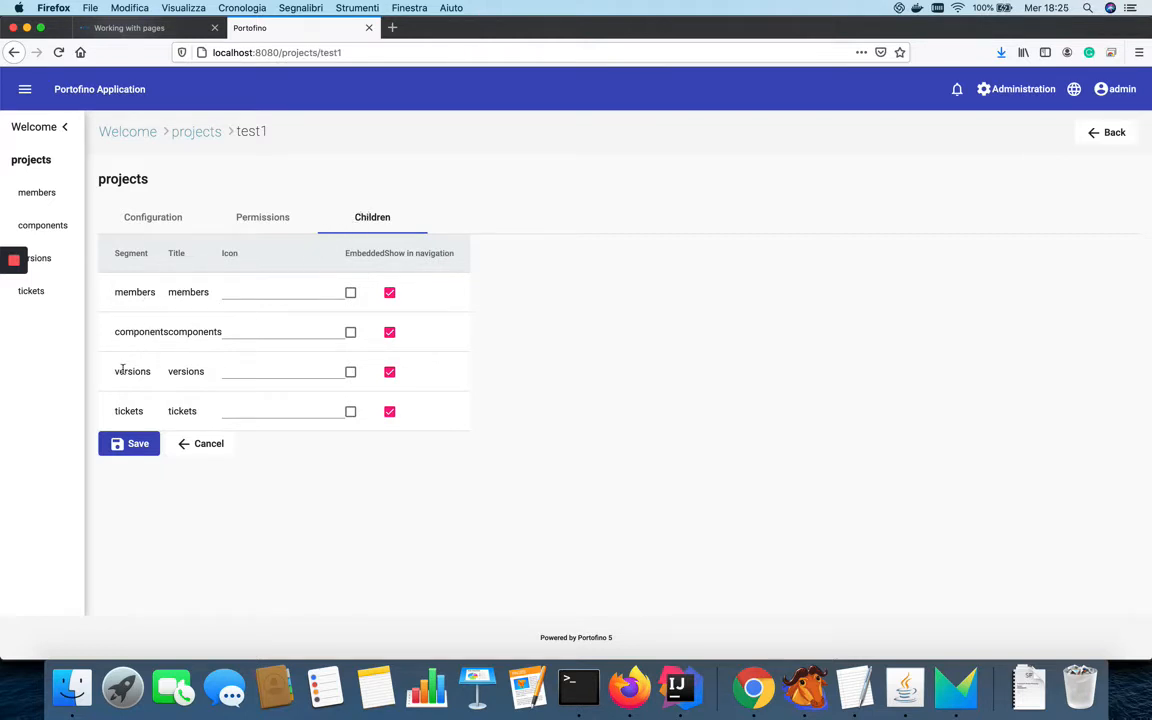
click(283, 290)
double_click(365, 253)
triple_click(408, 254)
click(494, 268)
click(389, 293)
click(124, 452)
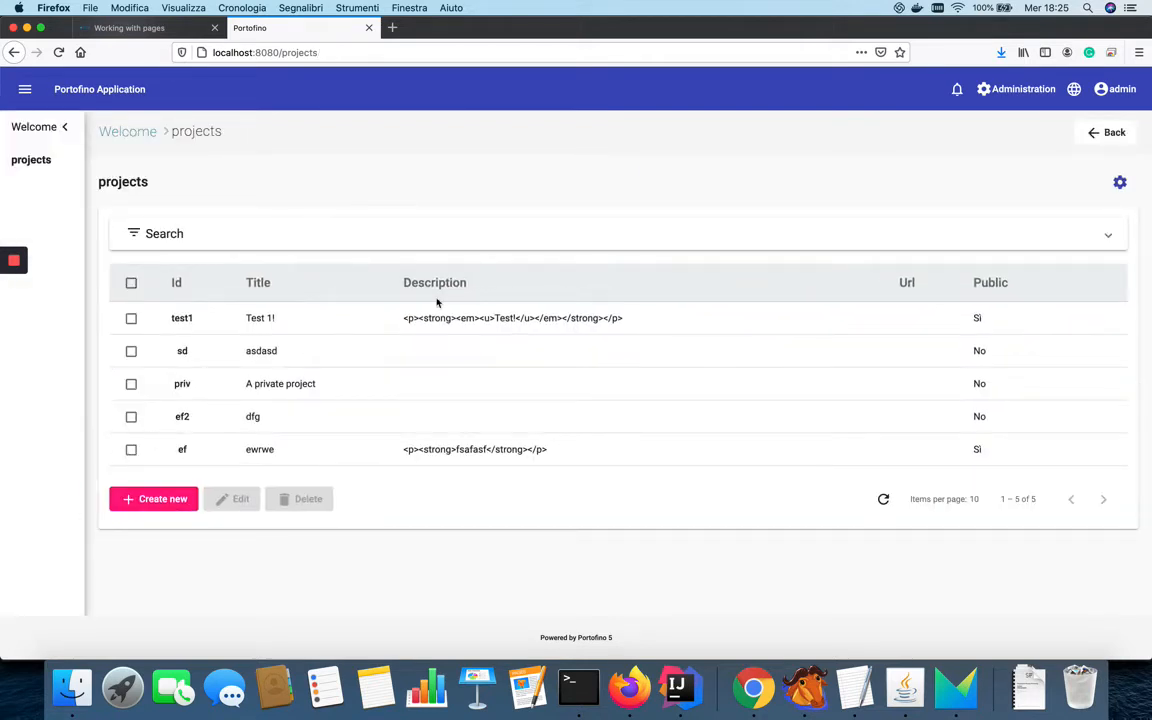
Reopen test1 and check the Embedded and Show in navigation settings of its child pages.
click(180, 320)
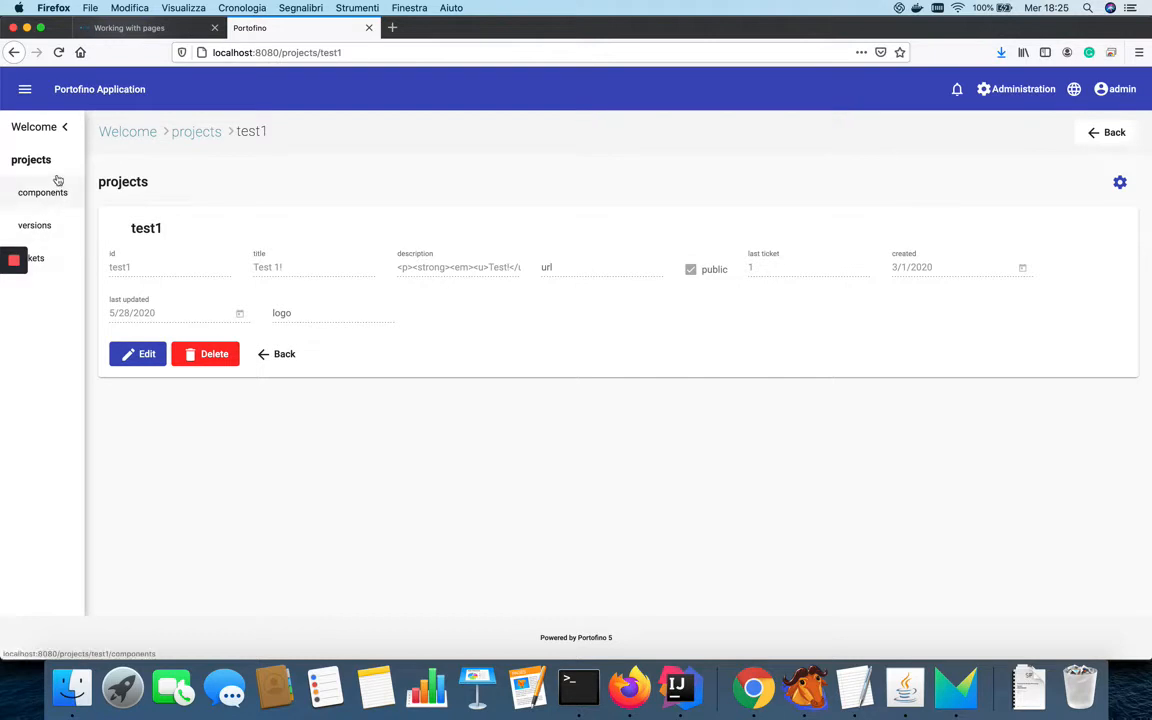
click(1120, 182)
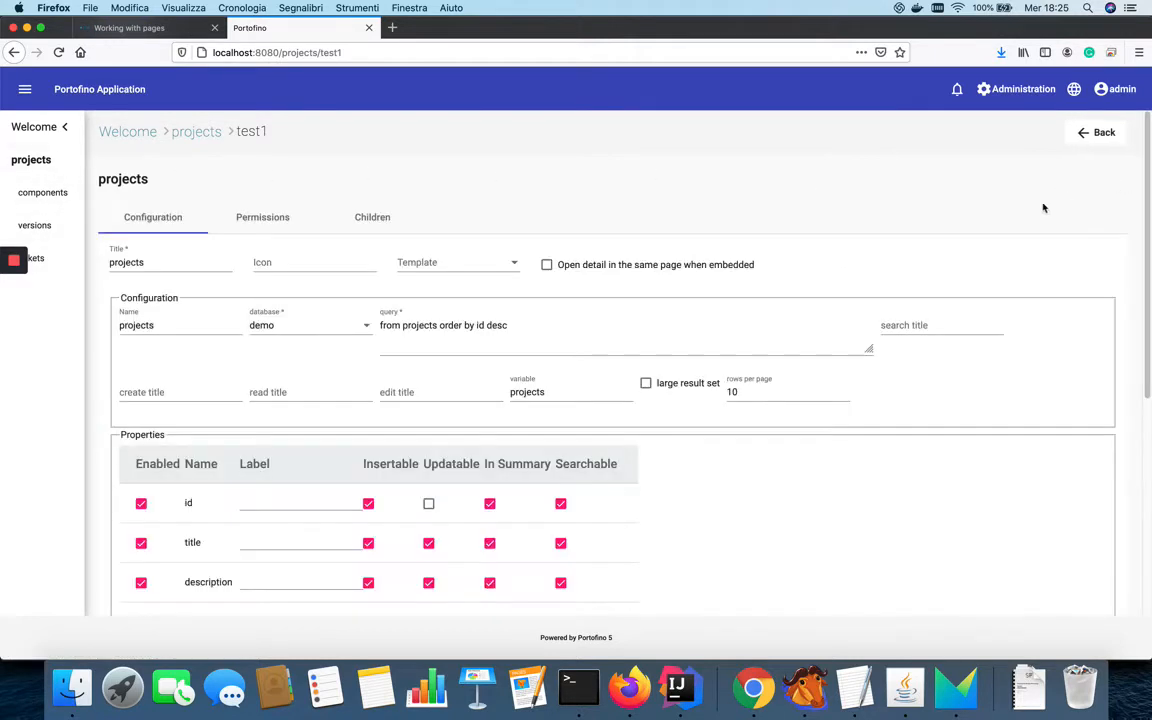
click(418, 221)
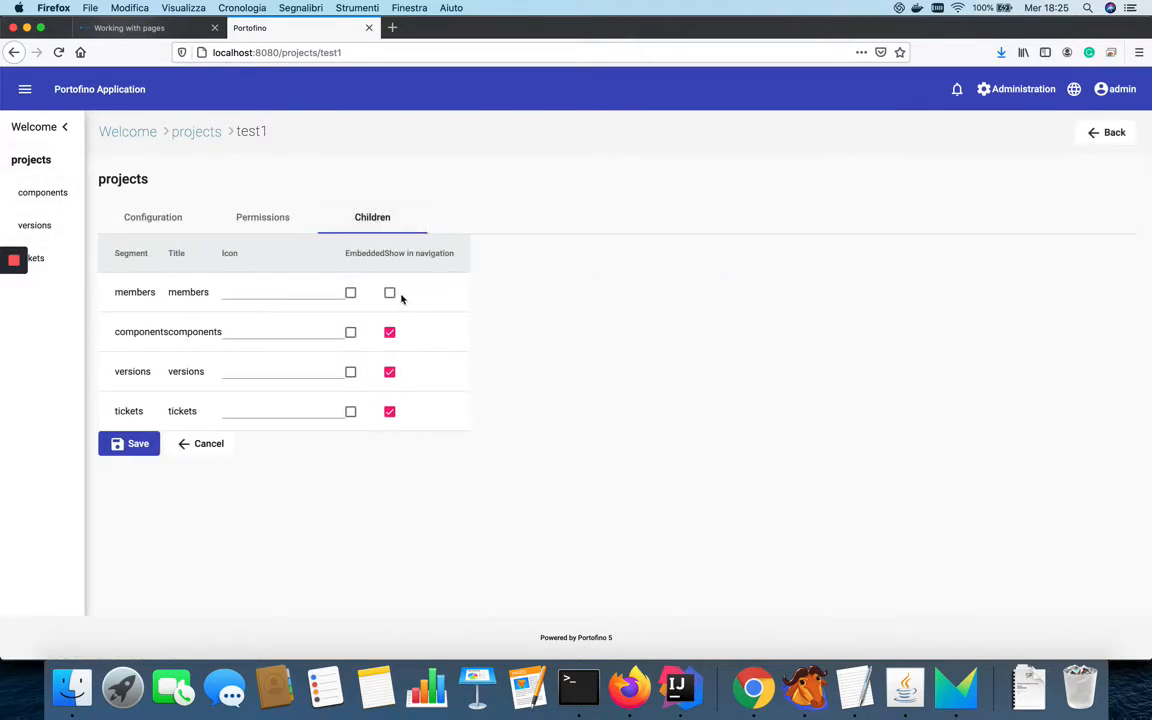
Go directly to the members page of test1 at the address localhost:8080/projects/test1/members.
click(400, 52)
click(448, 53)
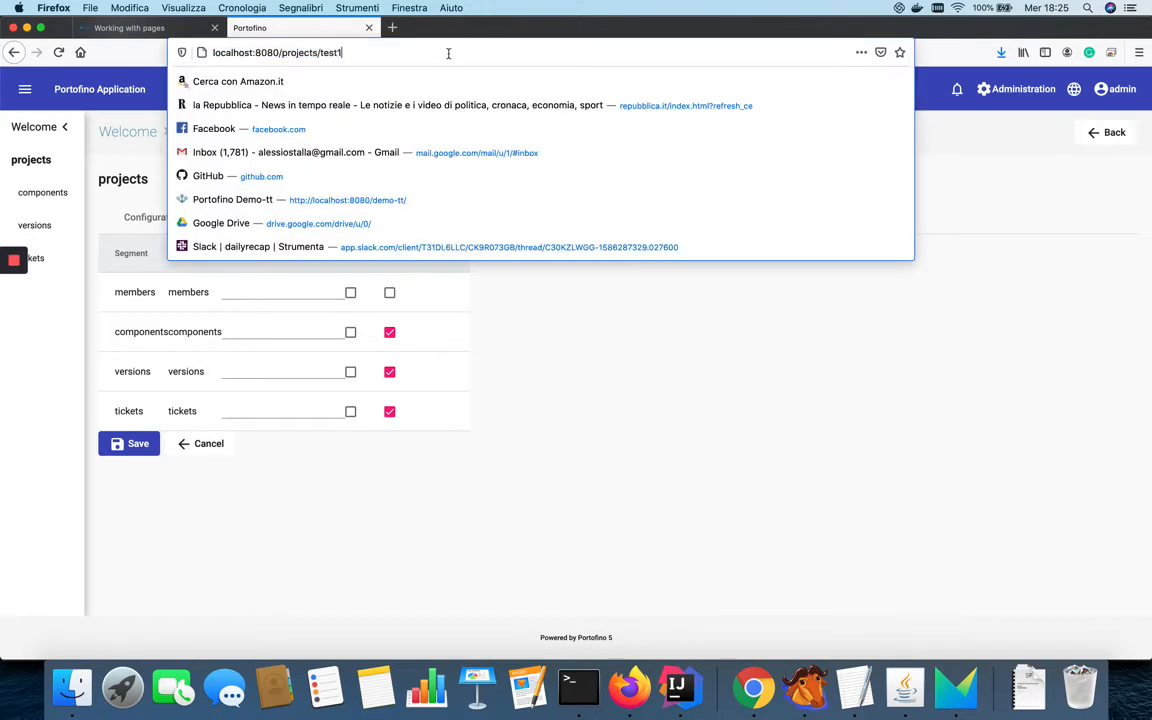
text(/m)
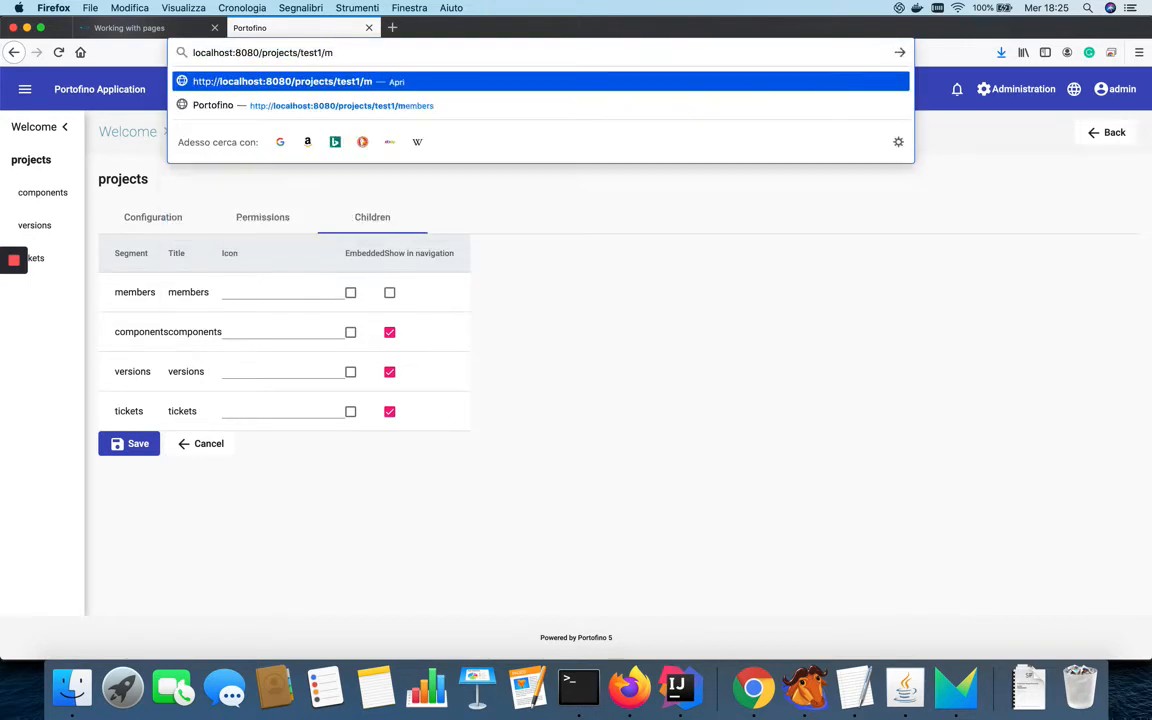
key(Down)
key(Return)
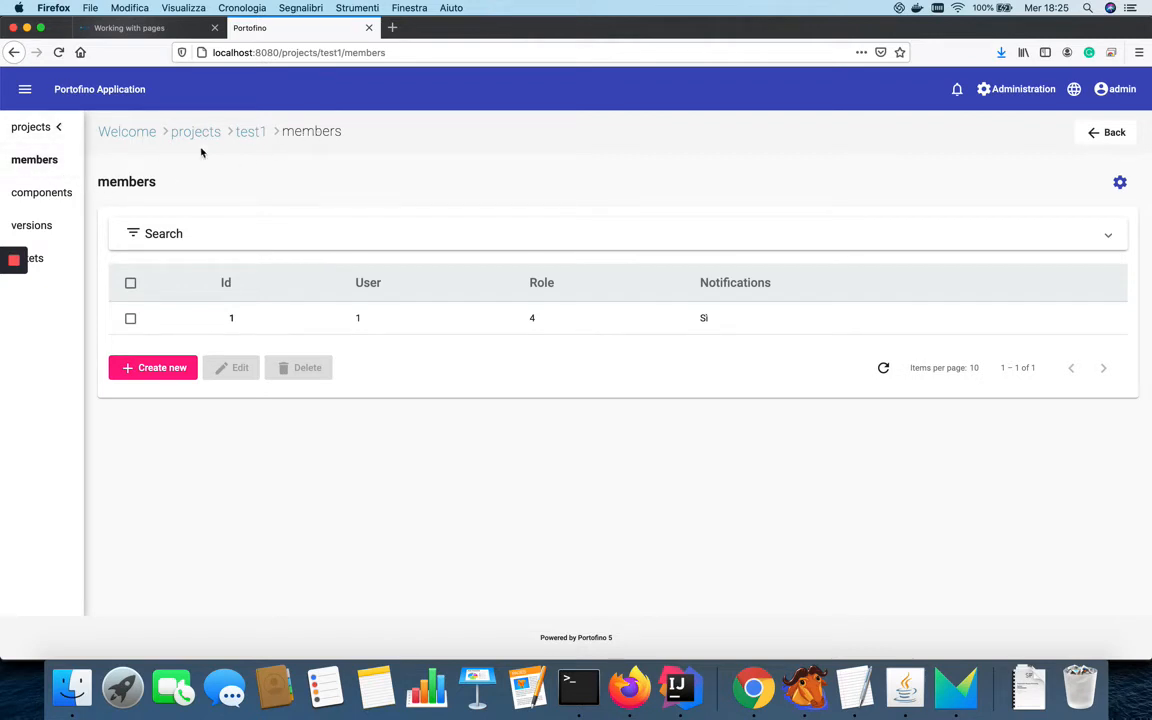
In test1's child page settings, enable Show in navigation for members and Embedded for tickets, and save.
click(251, 133)
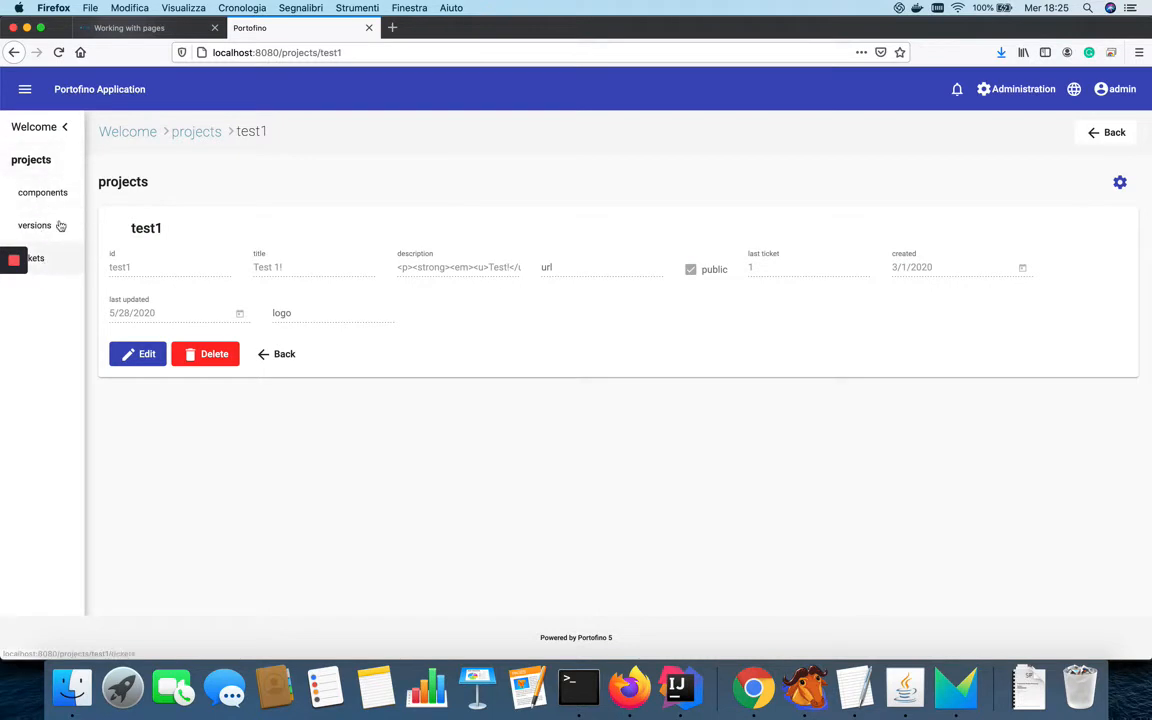
click(1119, 183)
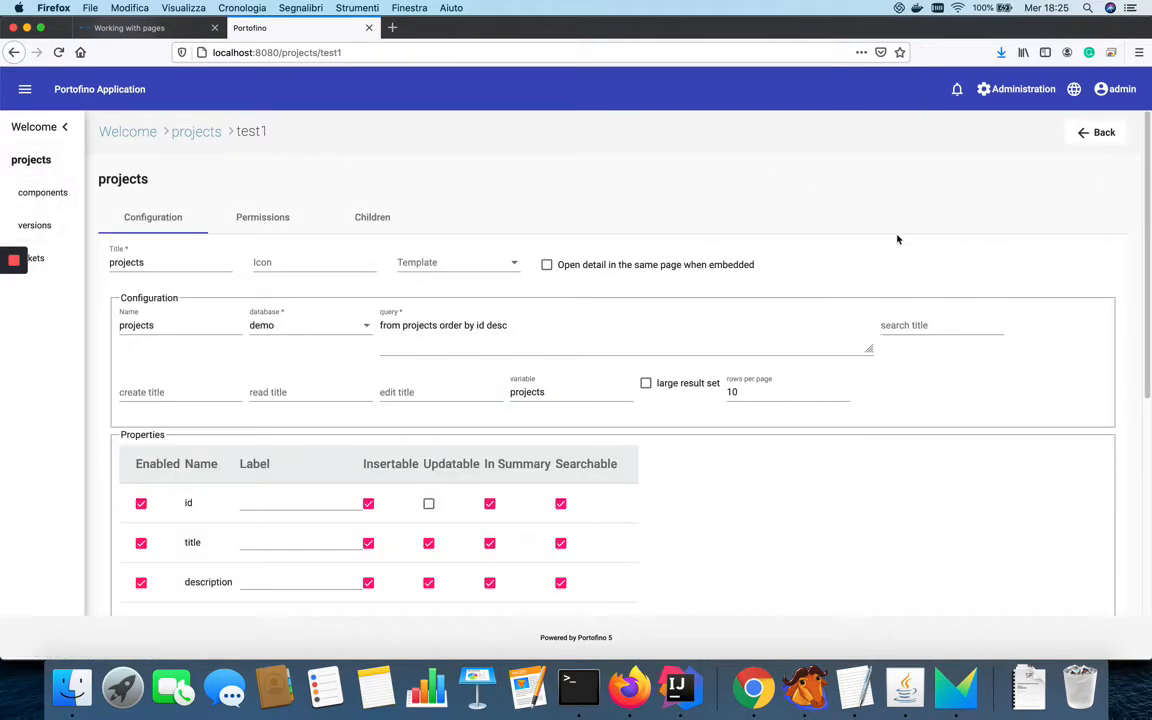
click(373, 218)
click(391, 292)
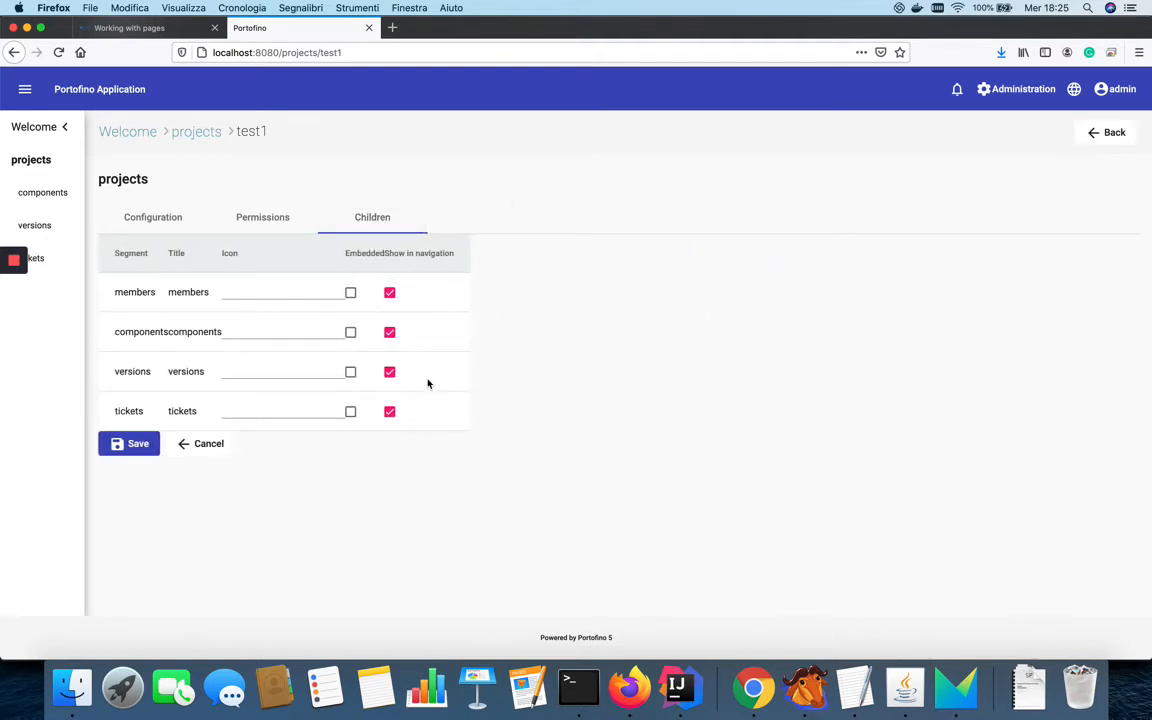
click(351, 414)
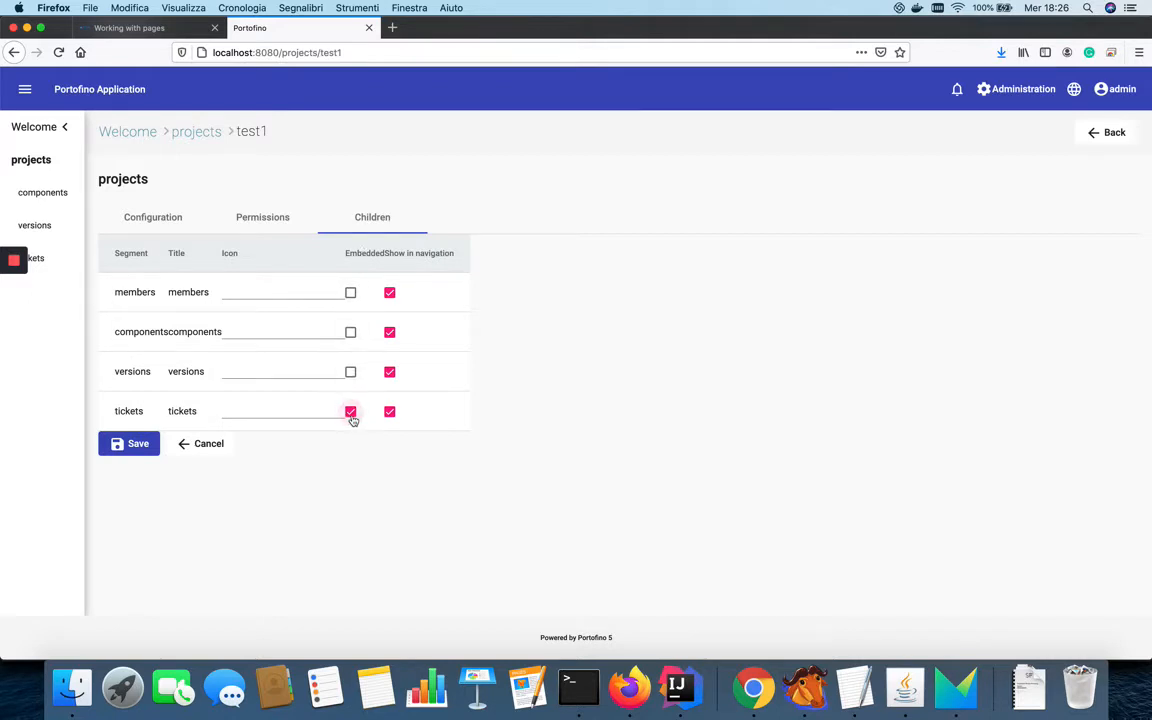
click(138, 444)
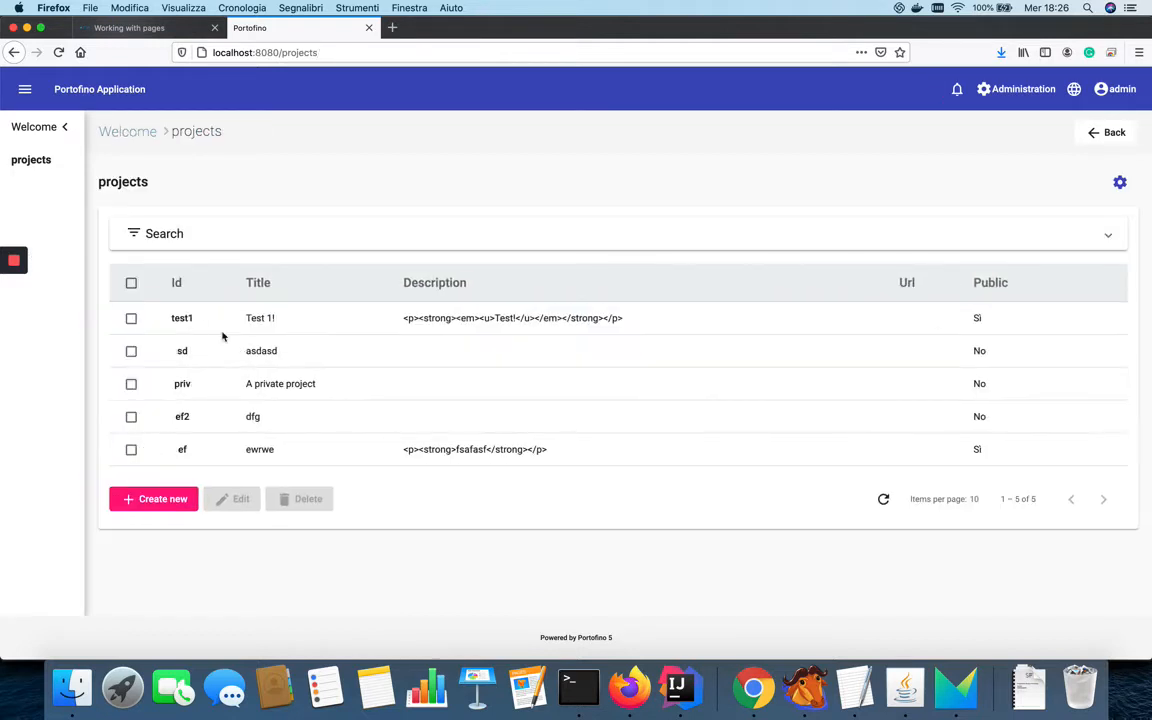
Open the test1 project again and examine the tickets section embedded below its details.
click(185, 320)
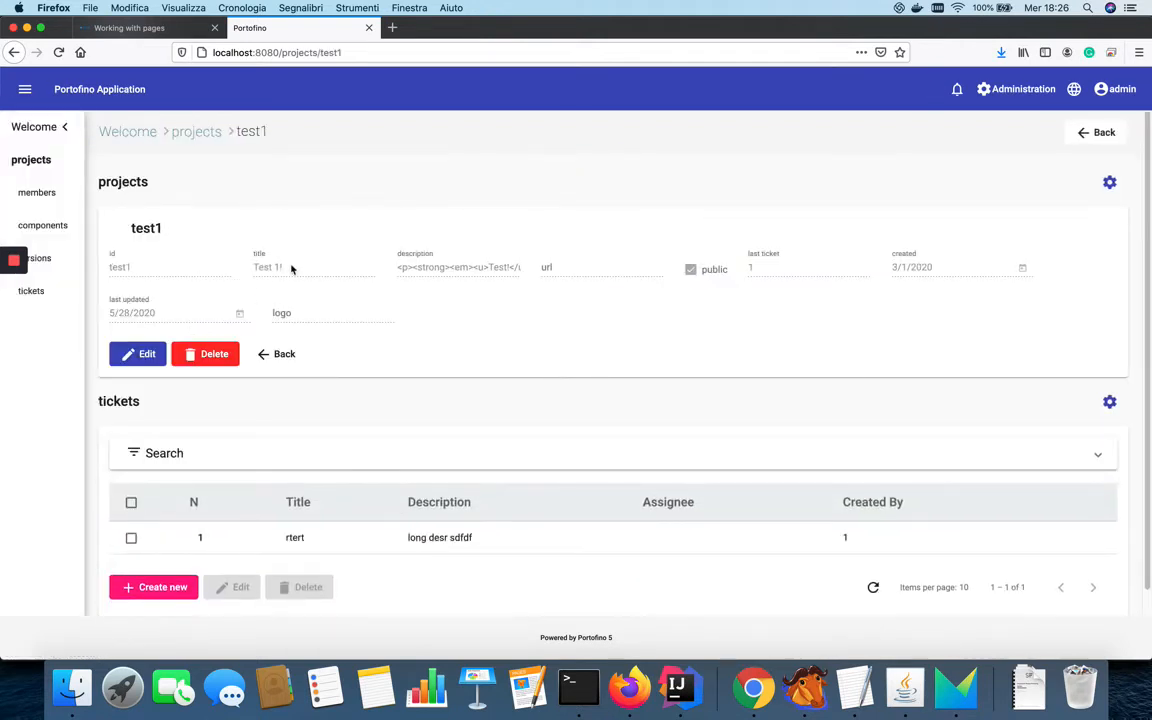
drag(115, 396, 183, 404)
click(183, 404)
drag(96, 402, 185, 405)
click(185, 406)
scroll(229, 399, down, 1)
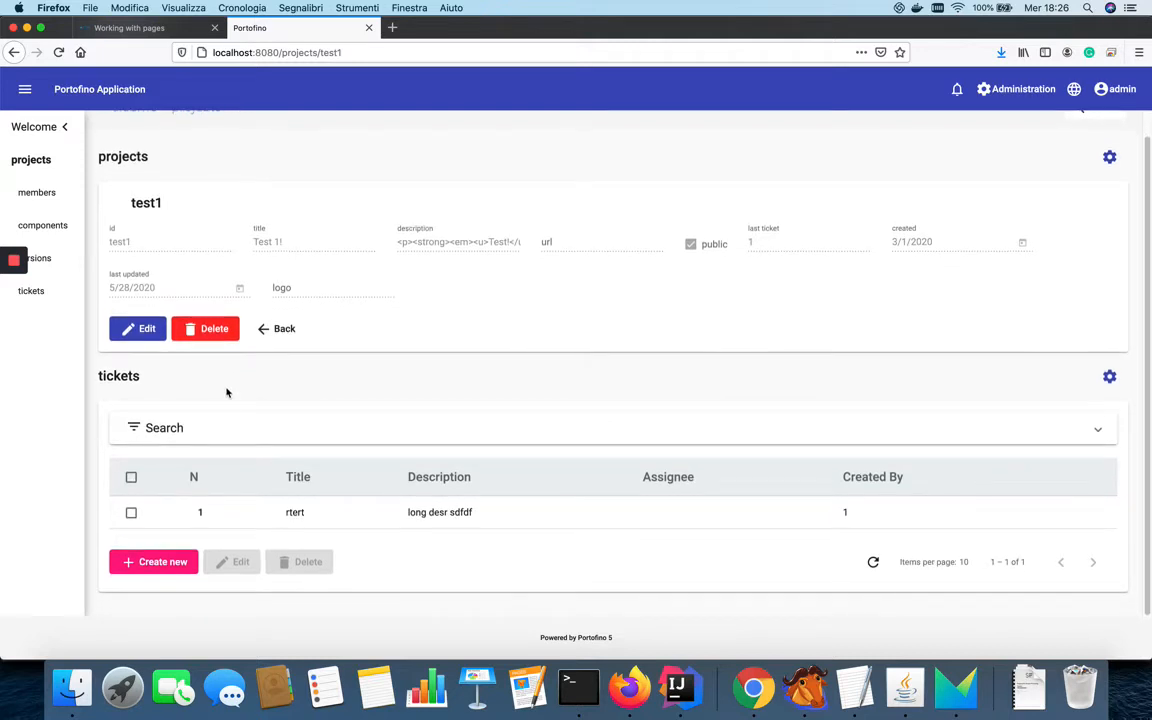
scroll(237, 402, up, 1)
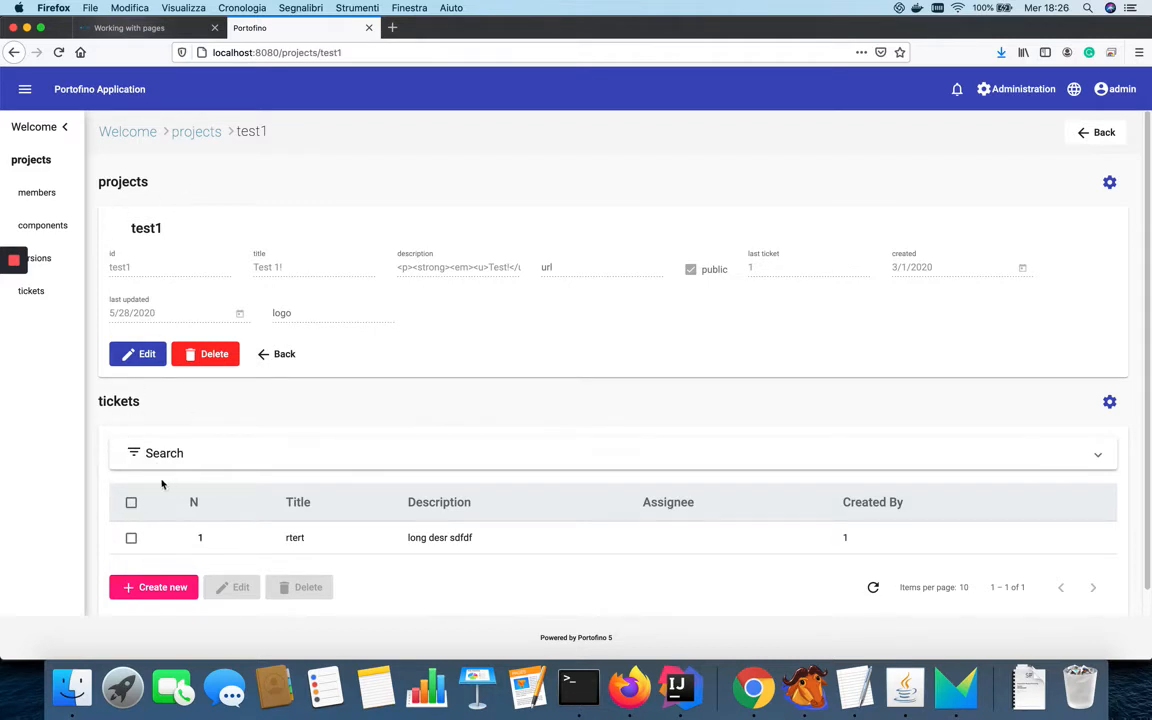
scroll(230, 450, down, 1)
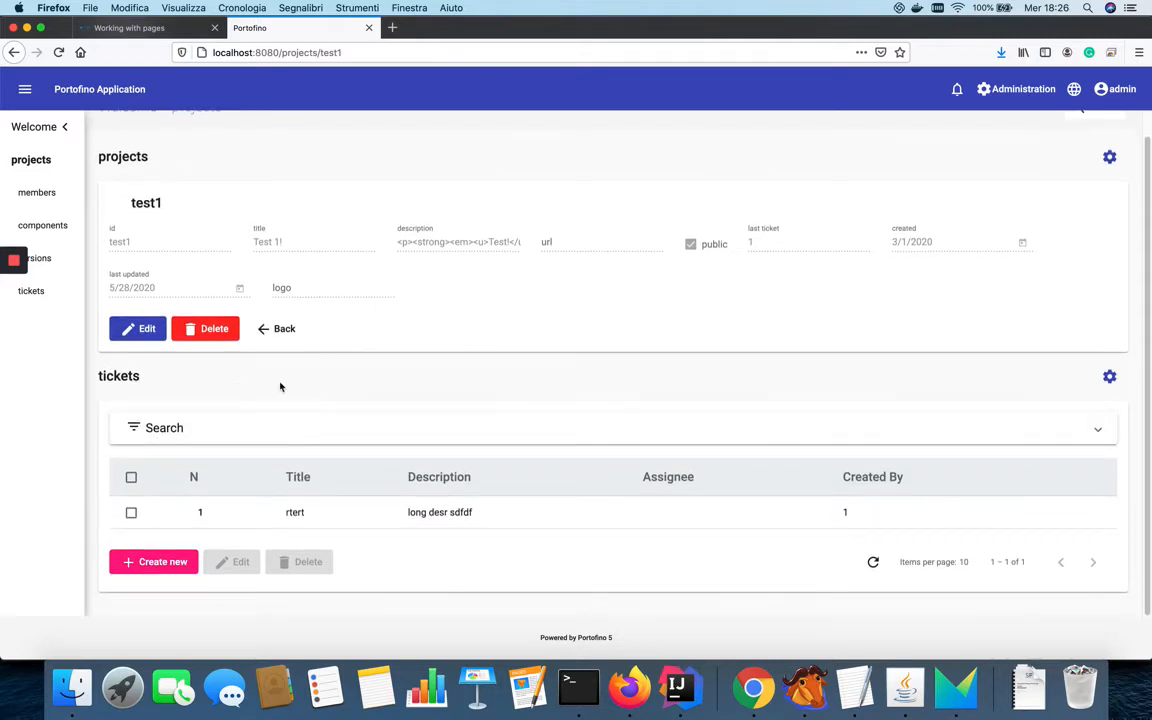
scroll(420, 466, up, 1)
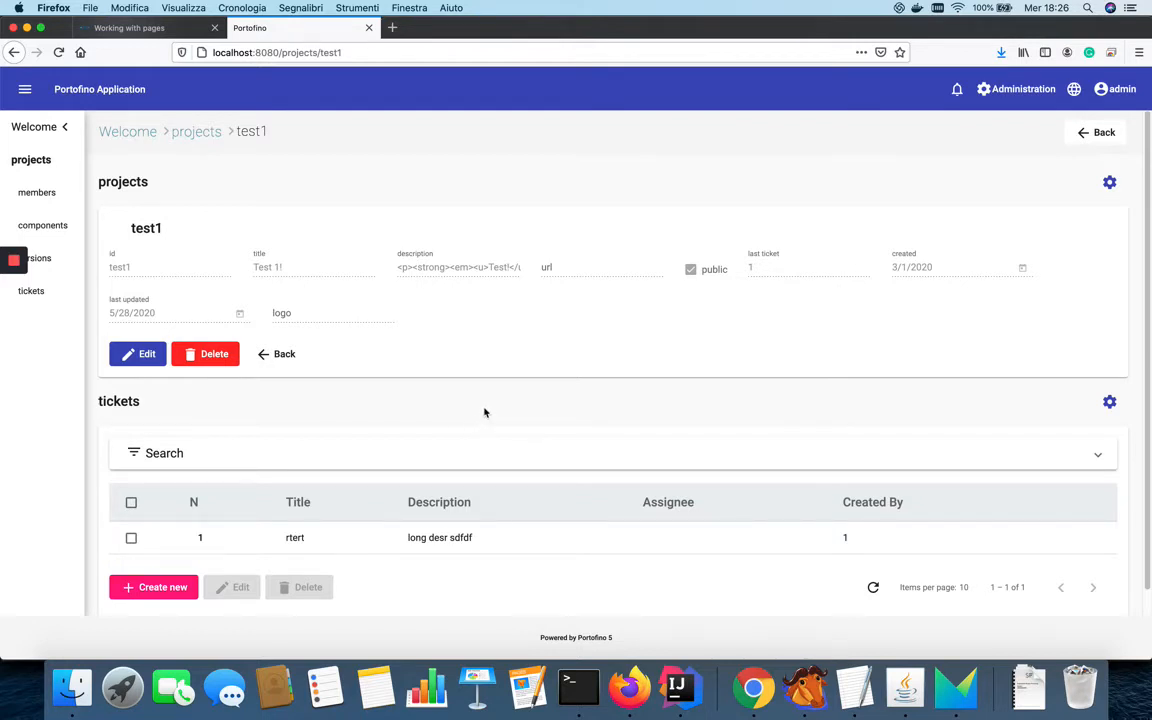
scroll(484, 412, down, 1)
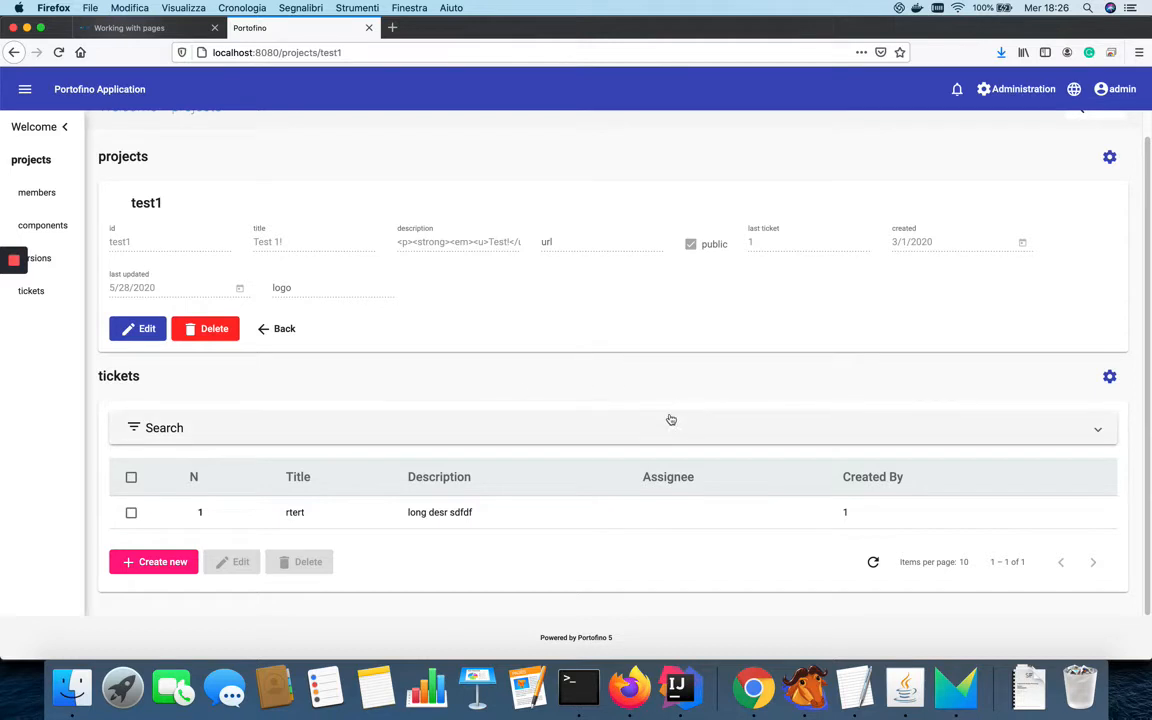
scroll(671, 419, up, 1)
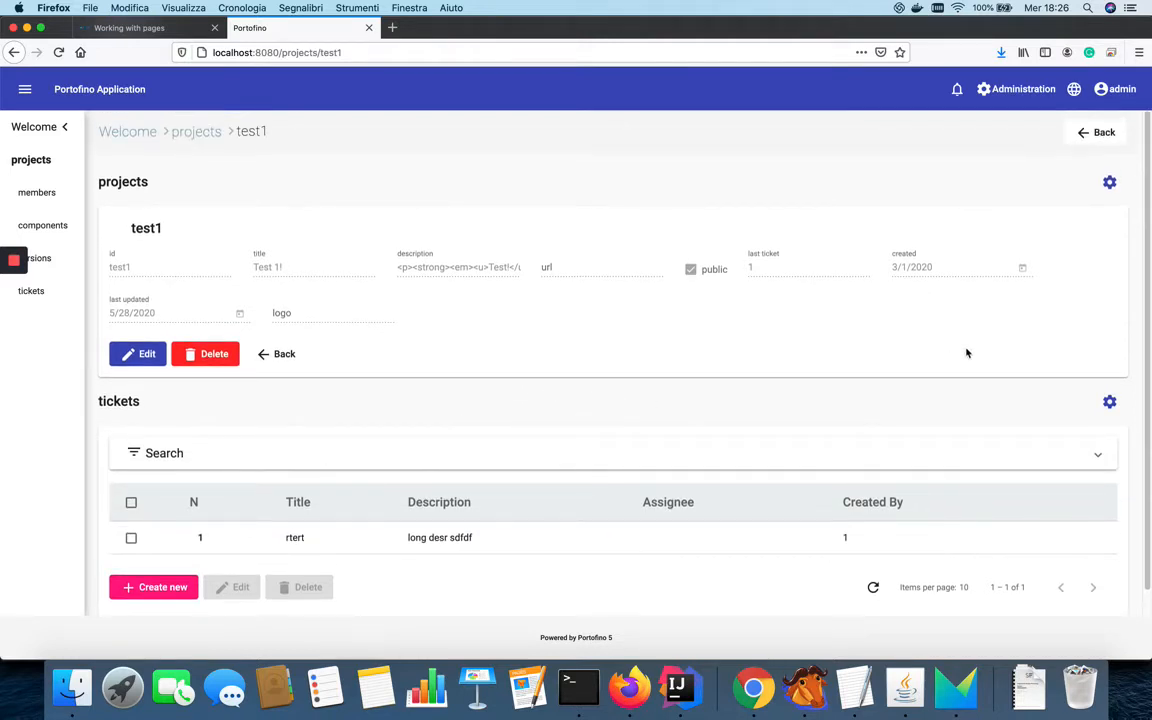
Open the child page settings of the projects page from test1 and go to the icon entry for tickets.
click(1109, 183)
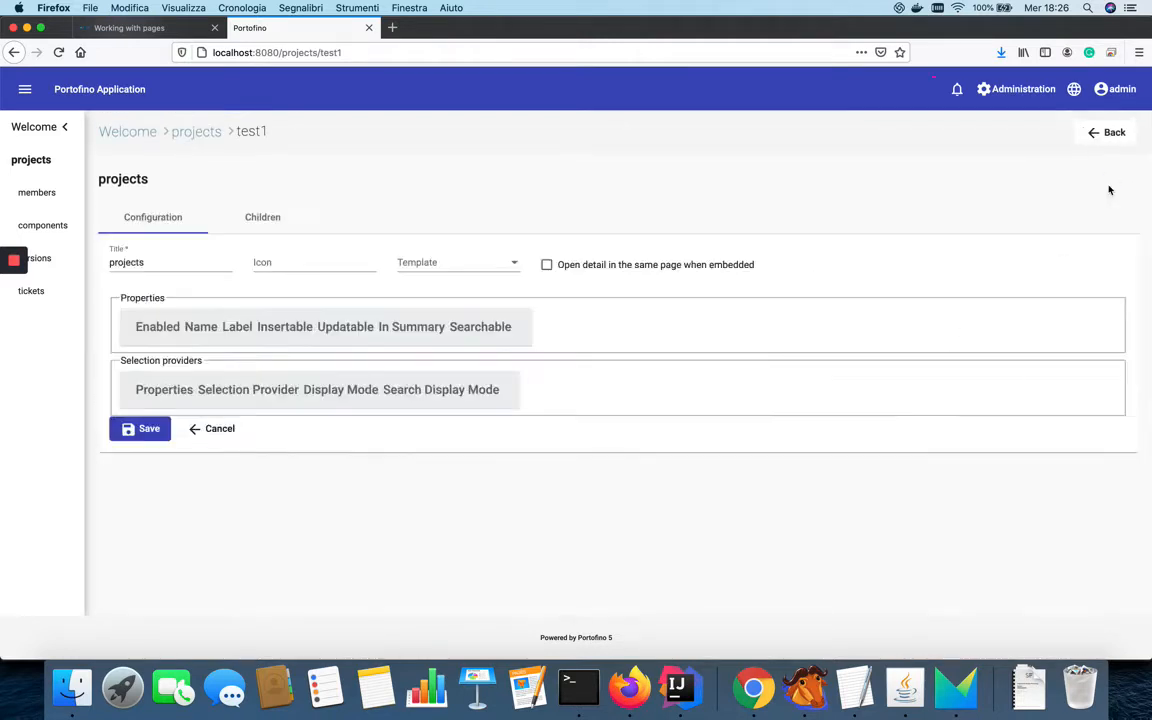
click(372, 215)
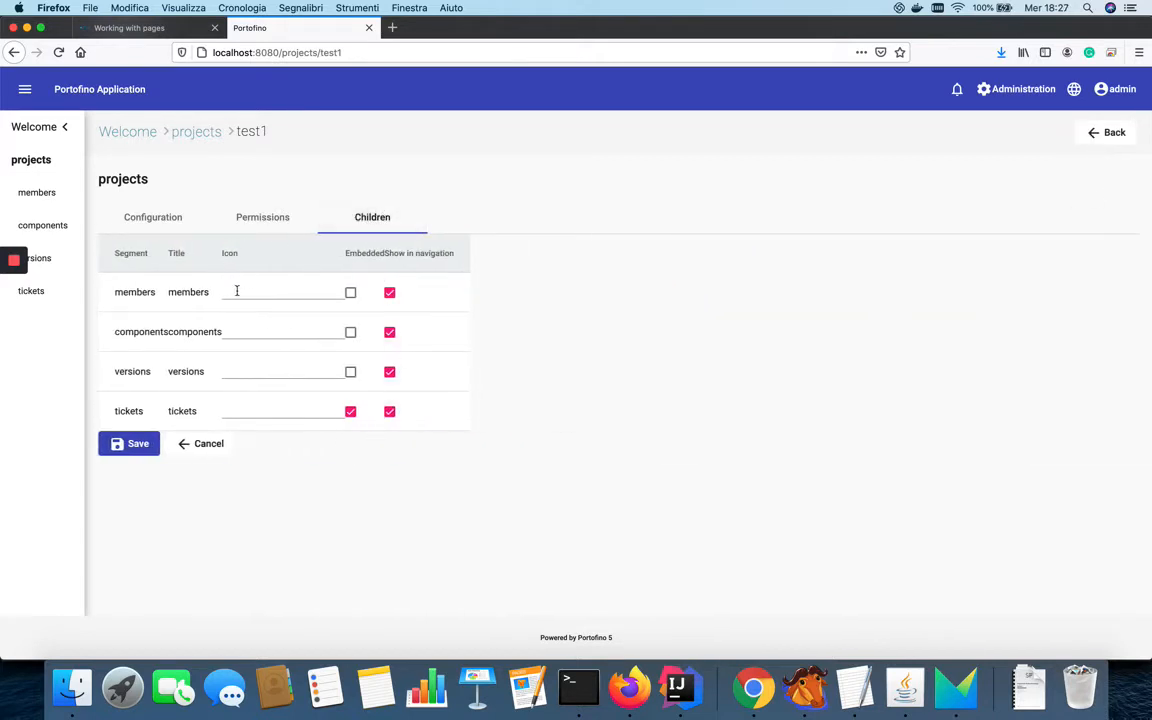
click(254, 411)
Search the web for "material icons" in a new browser tab and open the Material Design Icons page.
click(391, 30)
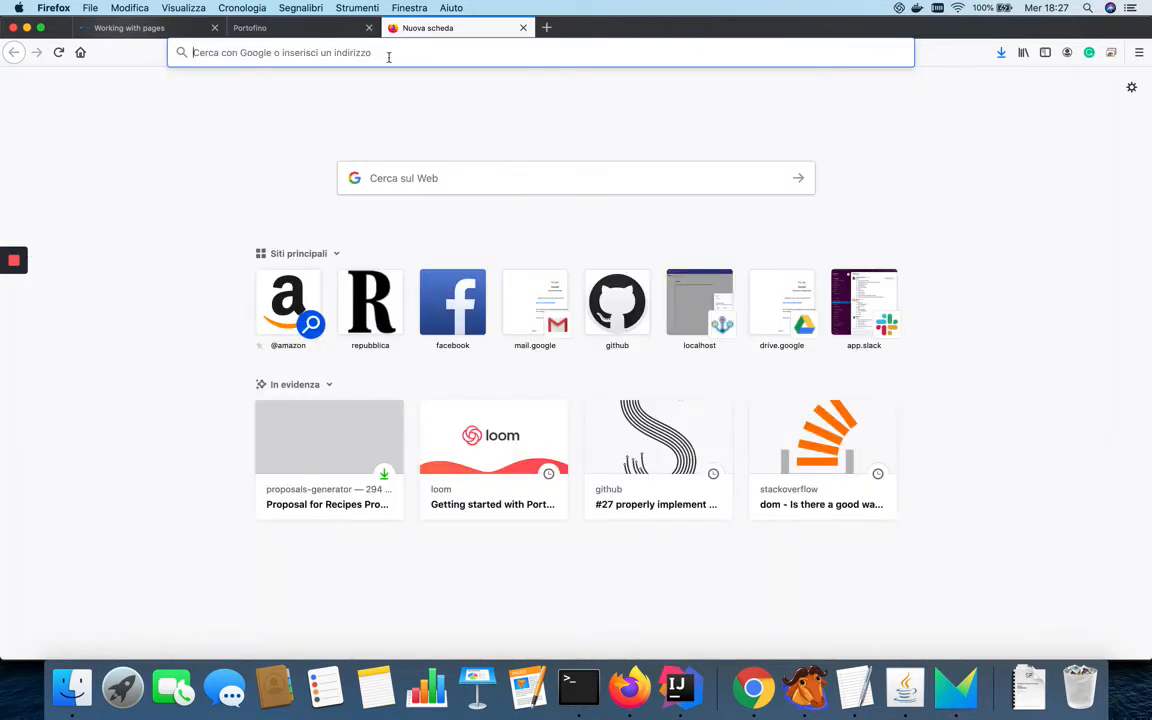
text(material)
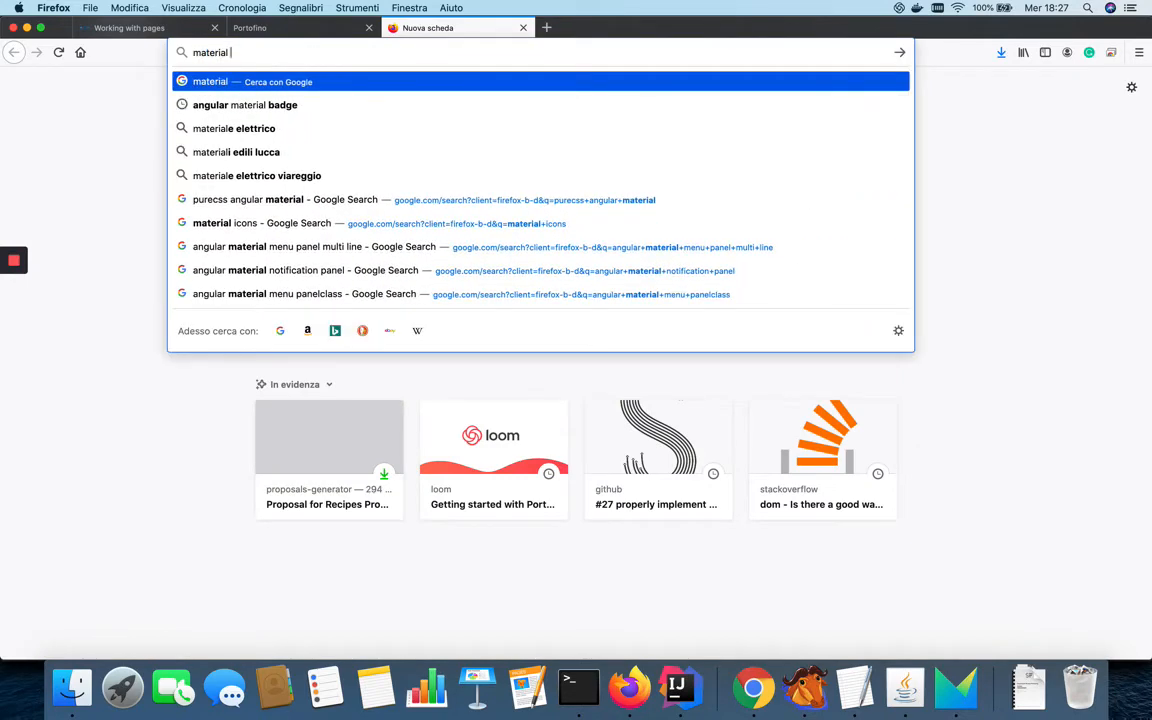
text( icons)
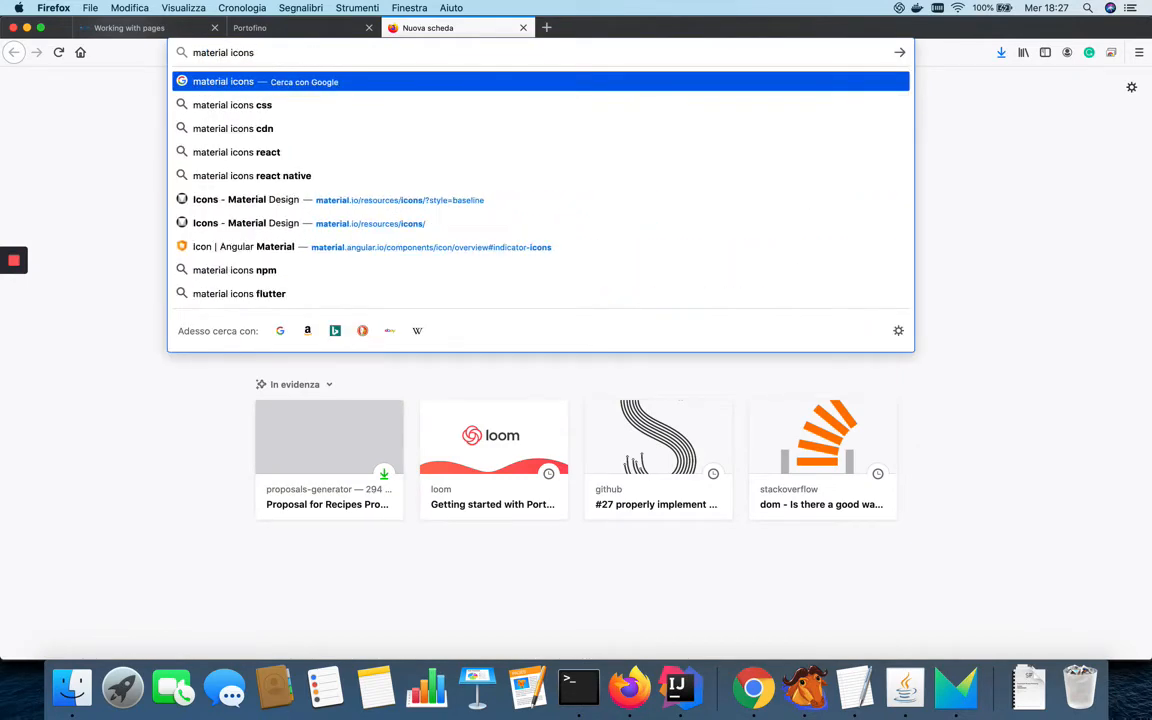
key(Return)
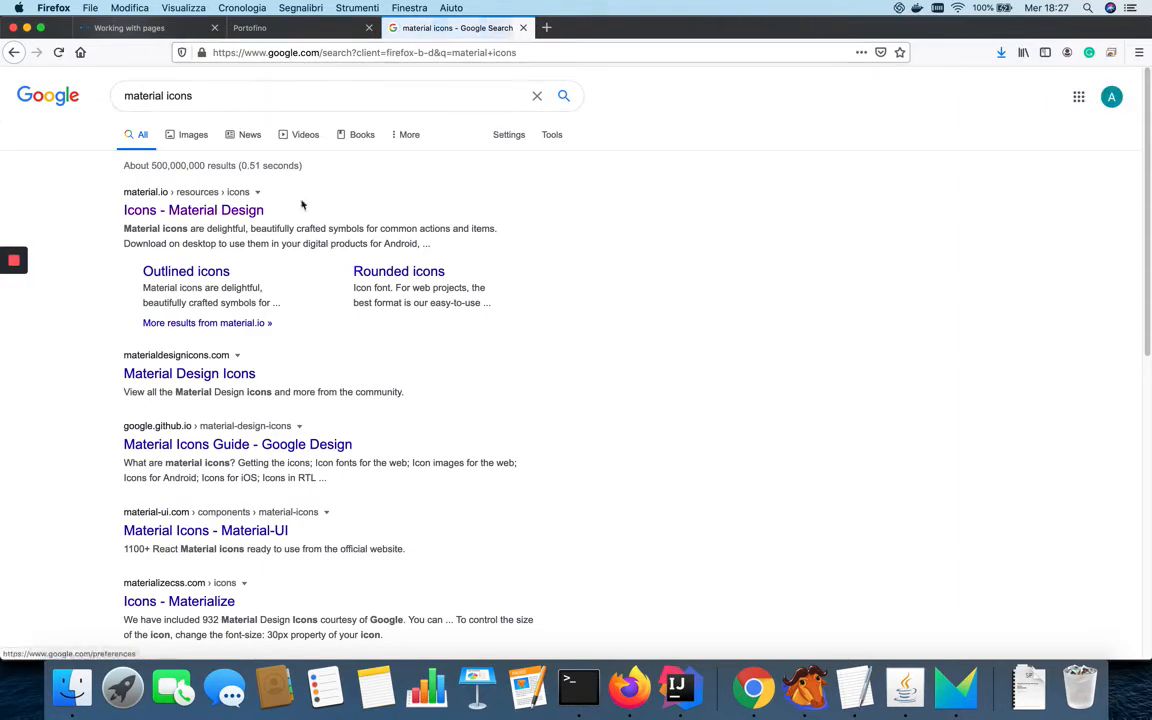
click(160, 210)
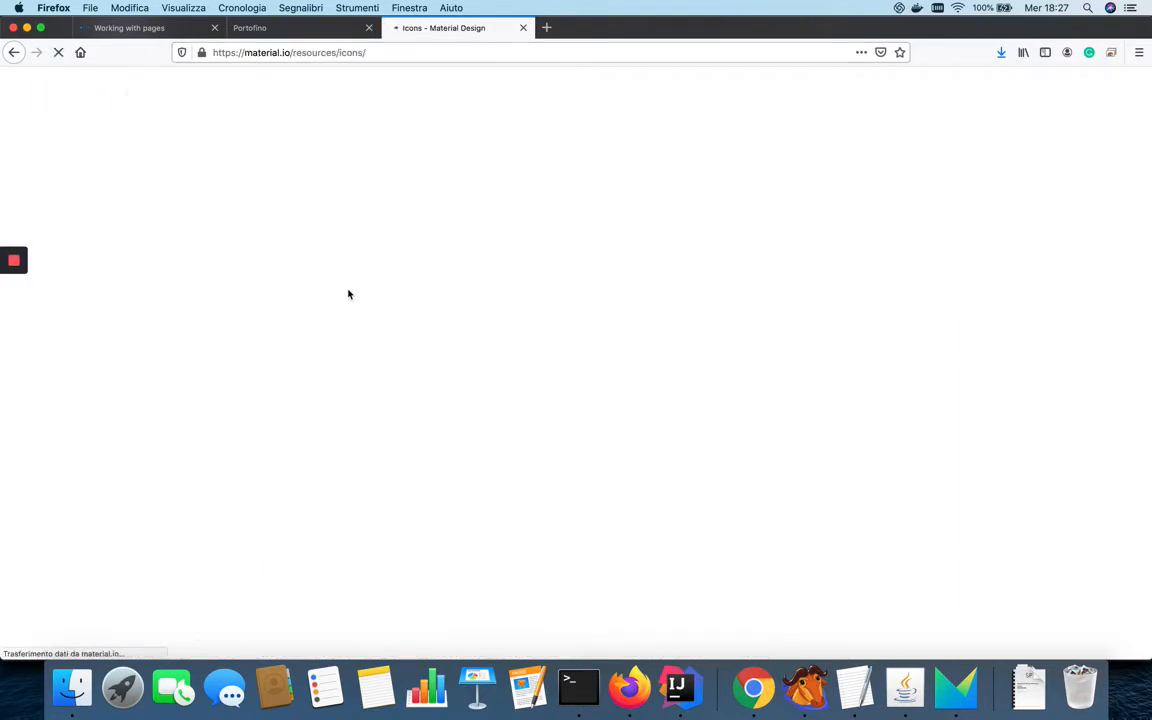
Browse the Action icons in the Filled theme and select the accessibility icon.
scroll(470, 312, down, 3)
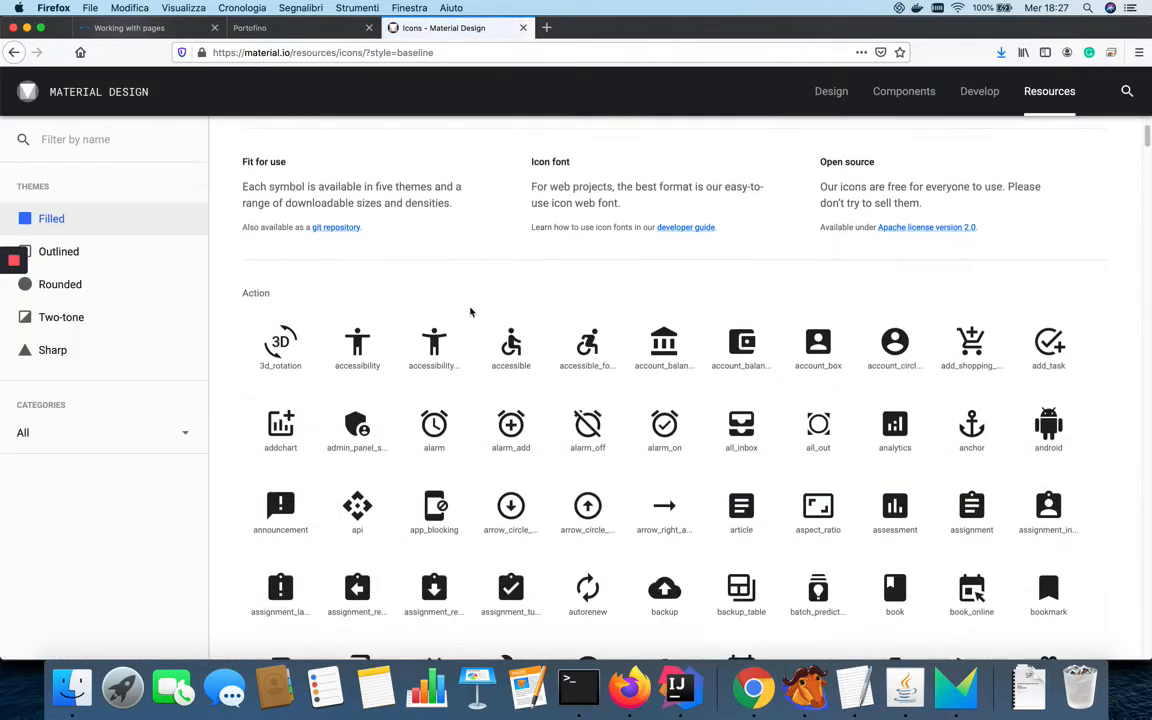
scroll(470, 312, down, 1)
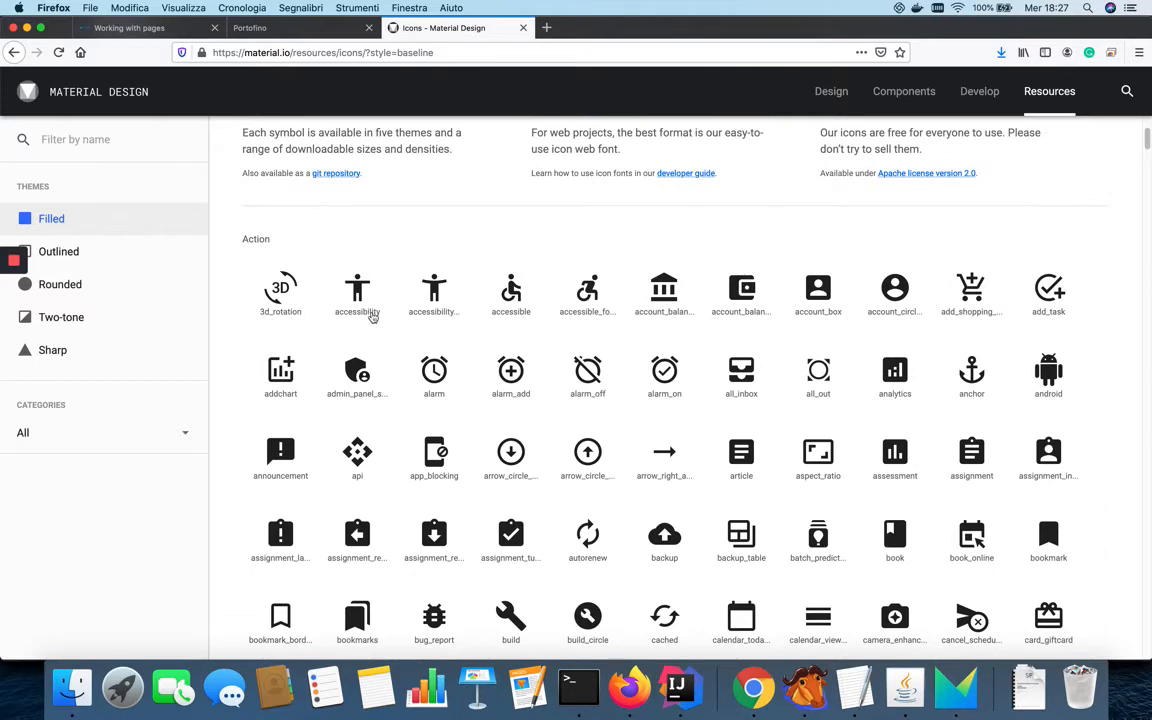
scroll(380, 318, down, 3)
scroll(360, 310, up, 3)
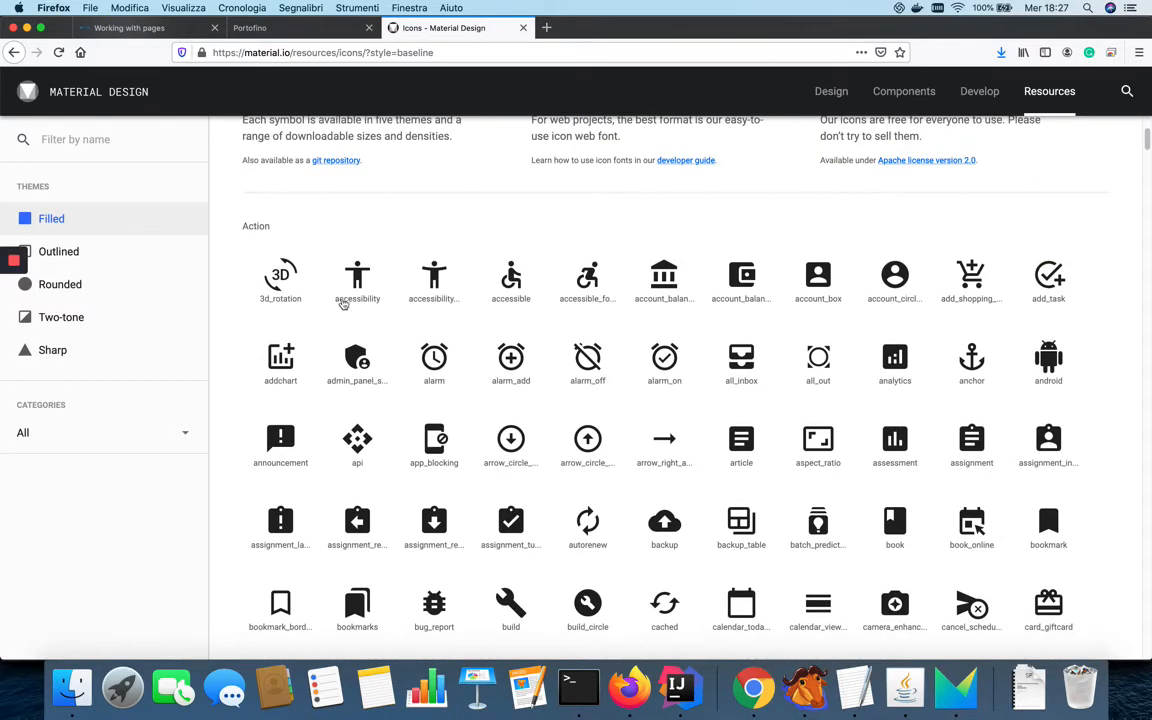
click(375, 303)
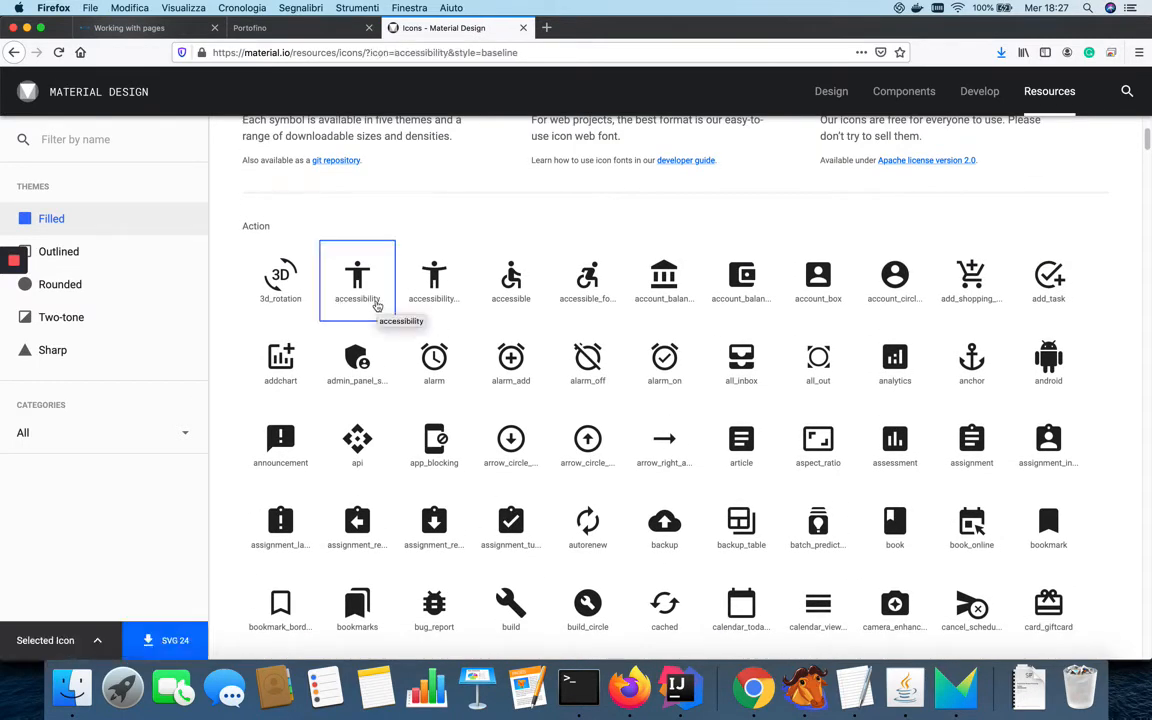
Back in Portofino, set the icon of the tickets child page to accessibility and save the settings.
click(289, 30)
text(accessibili)
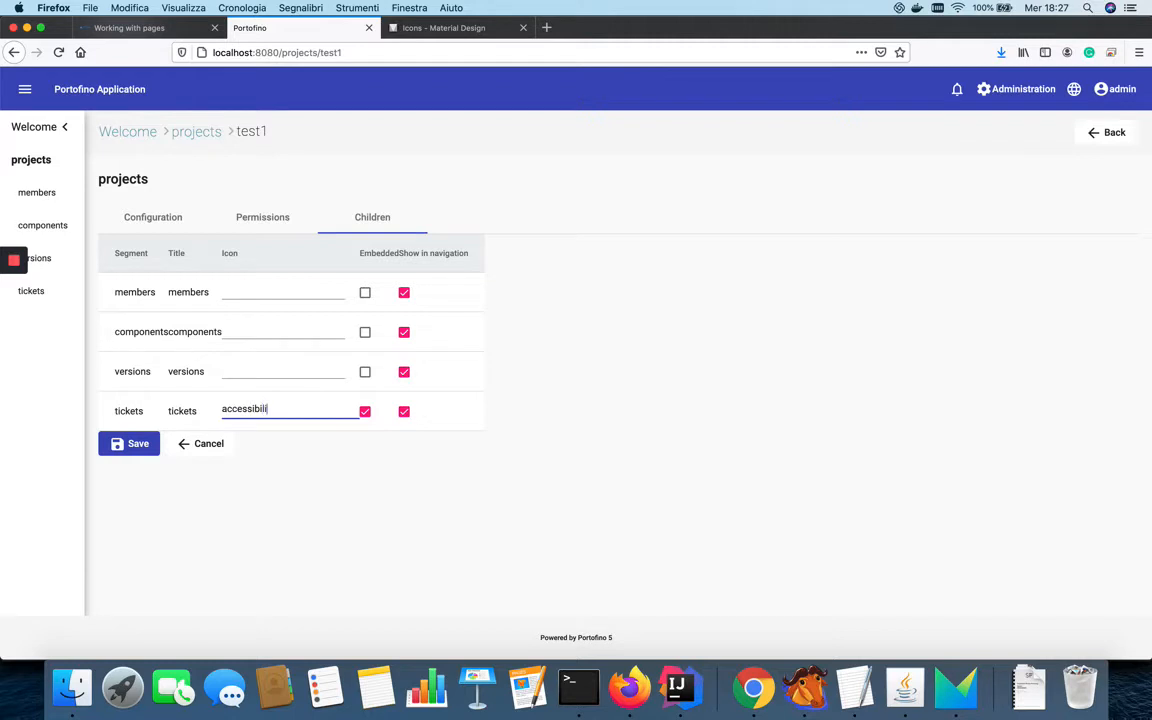
text(ty)
click(133, 446)
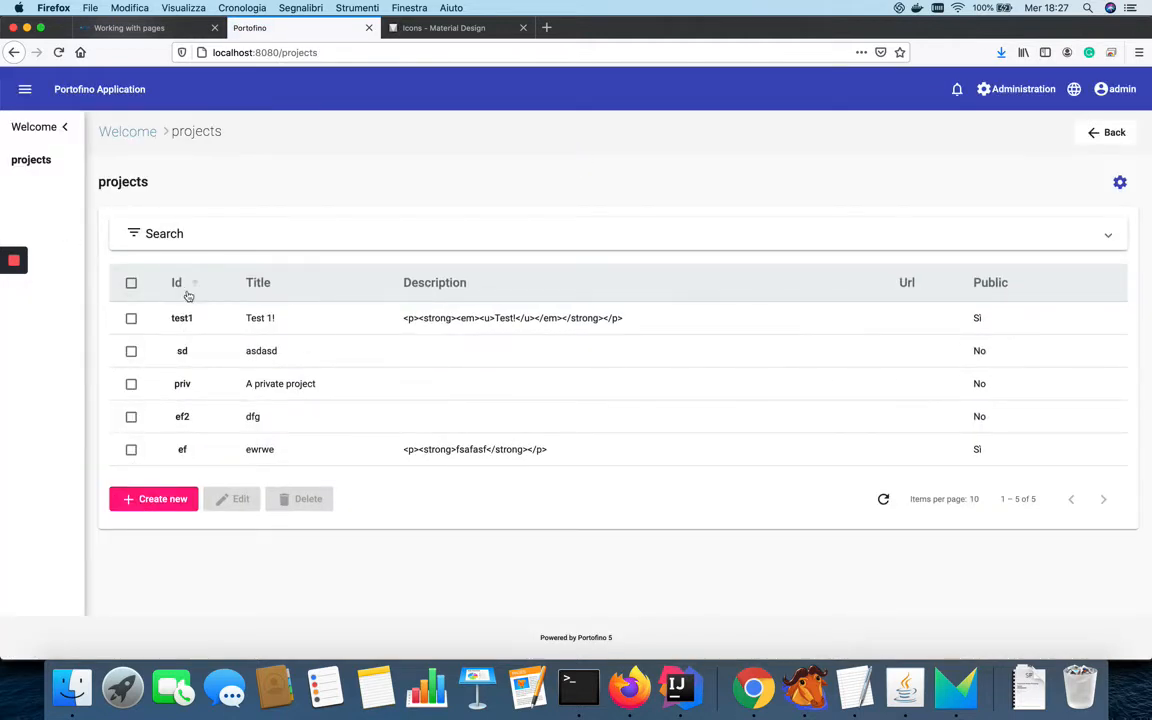
Reopen the test1 project to check the tickets navigation entry, visit the tickets page, and return to test1.
click(185, 324)
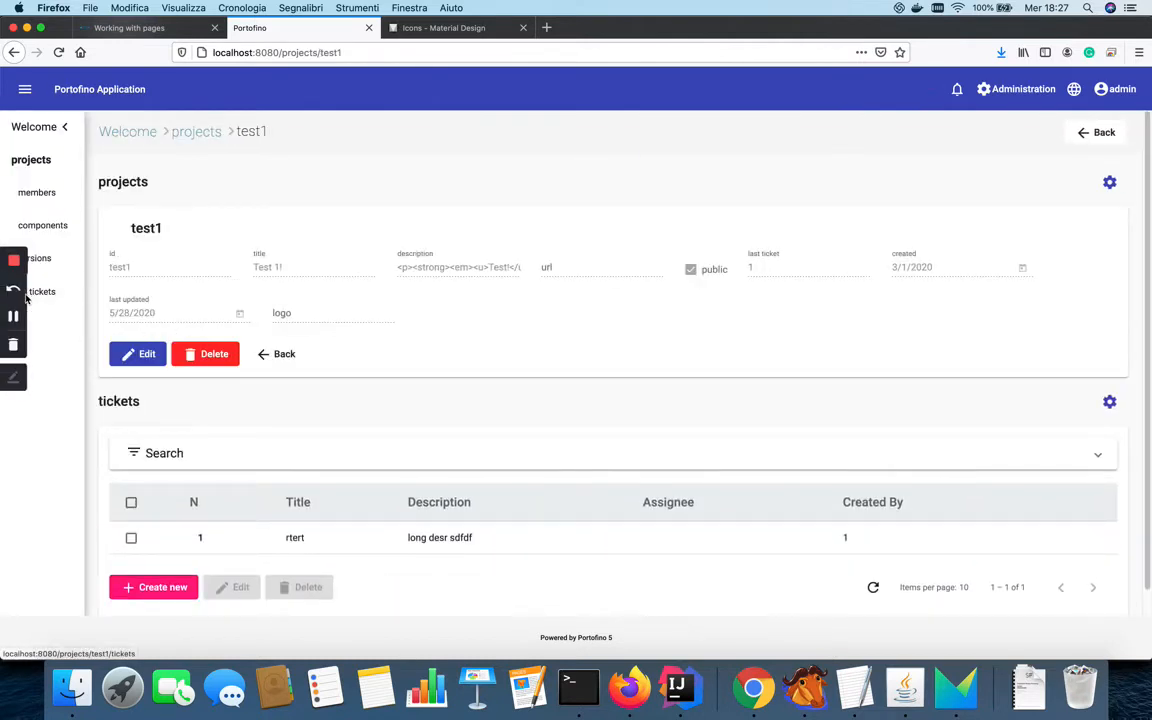
click(51, 297)
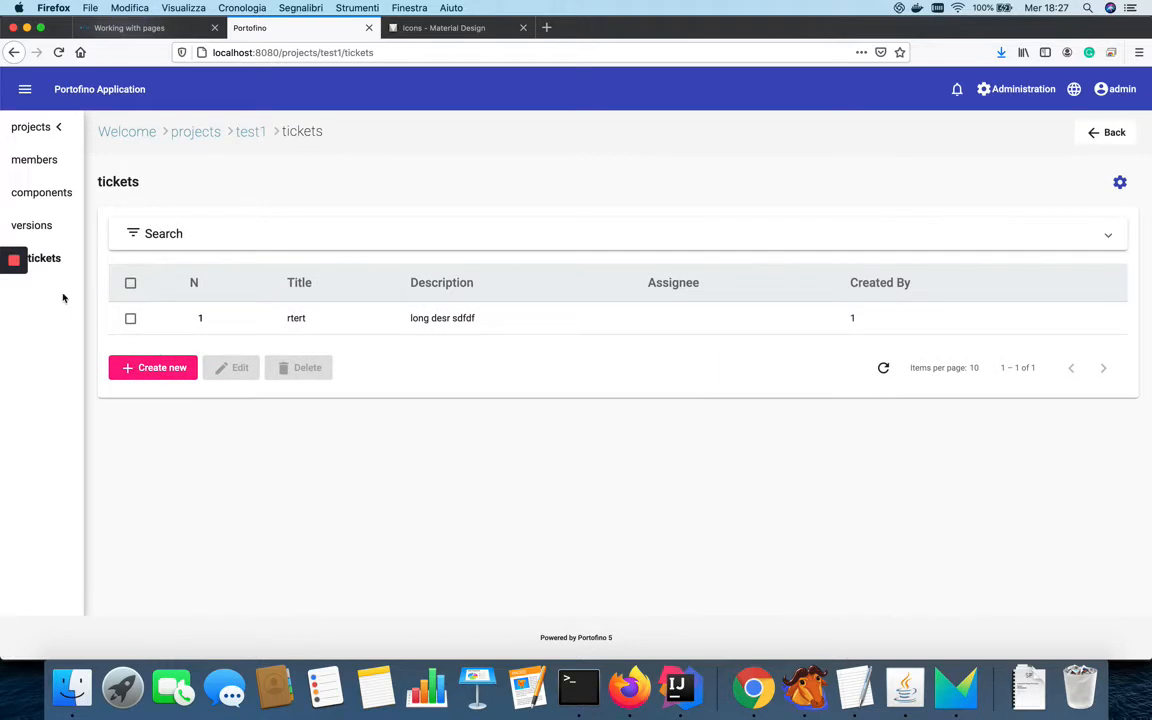
click(14, 316)
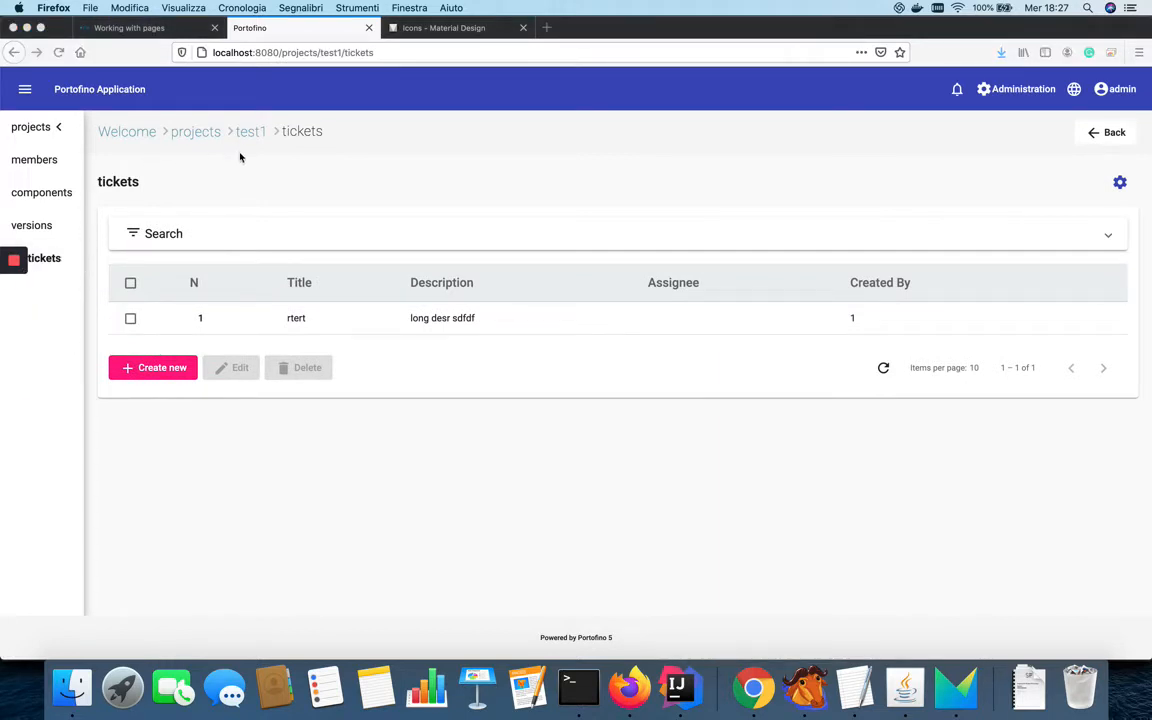
click(61, 139)
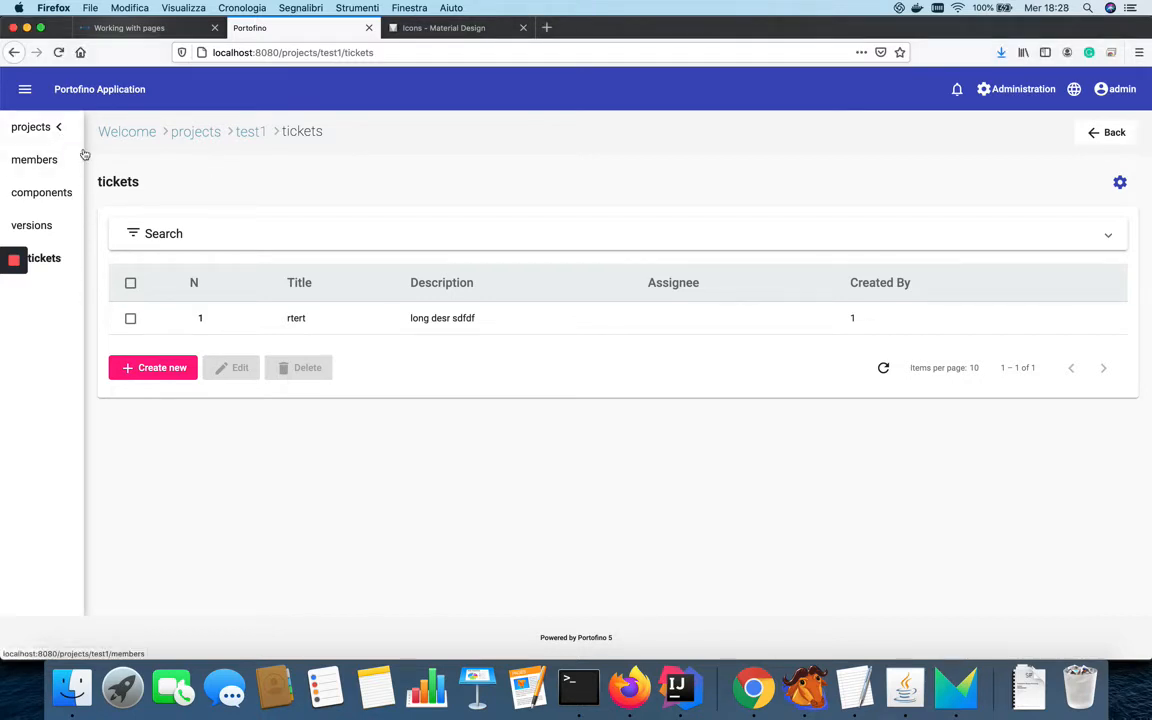
click(255, 137)
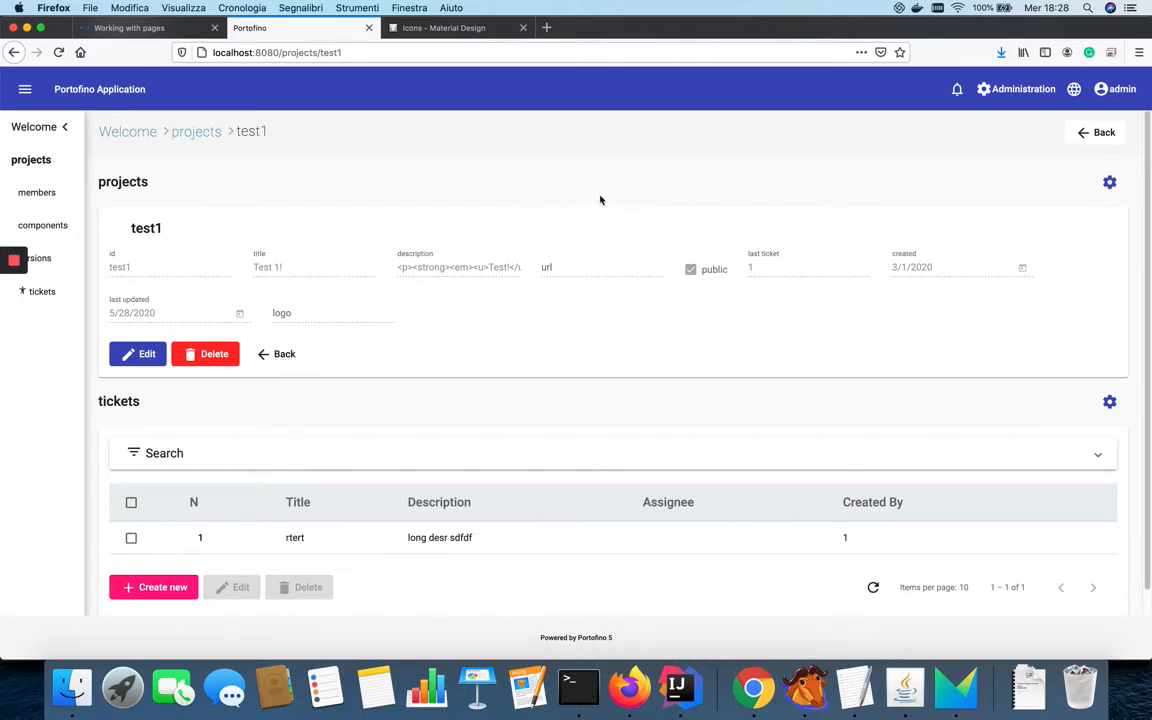
In the configuration of the projects page, change the page title to Projects.
click(1109, 183)
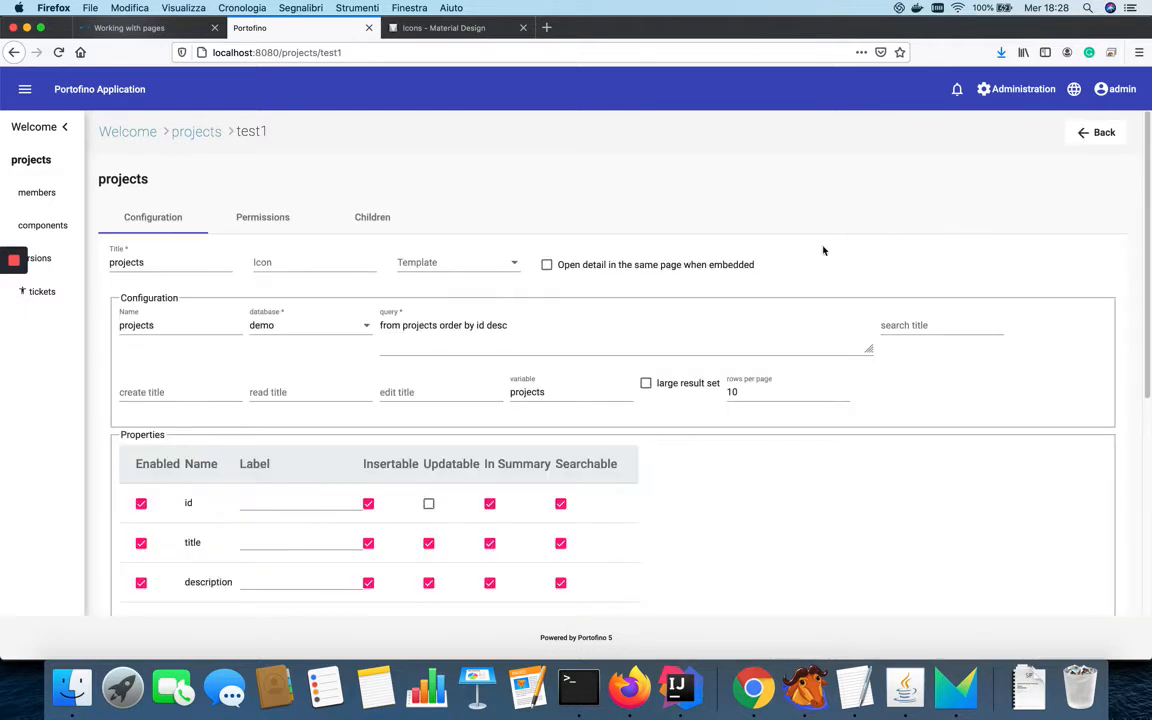
click(140, 259)
drag(180, 263, 30, 258)
text(P)
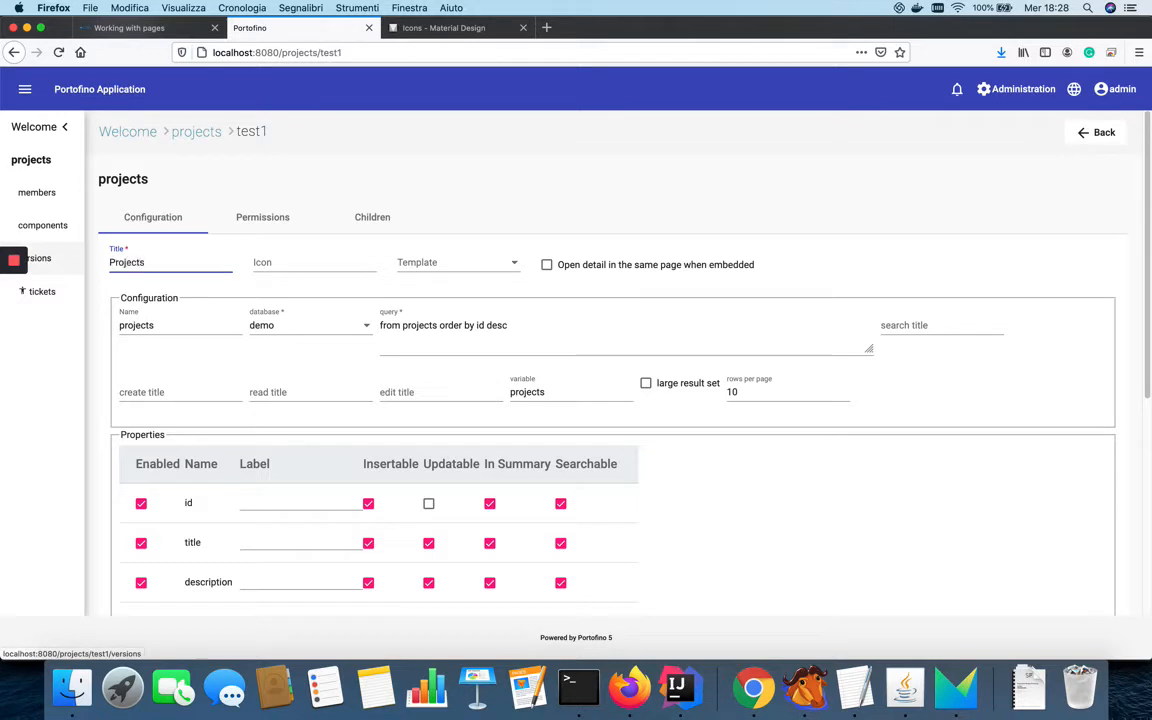
Look through the Material Design icons for one suited to the Projects page, trying an in-page search for "docum".
click(290, 261)
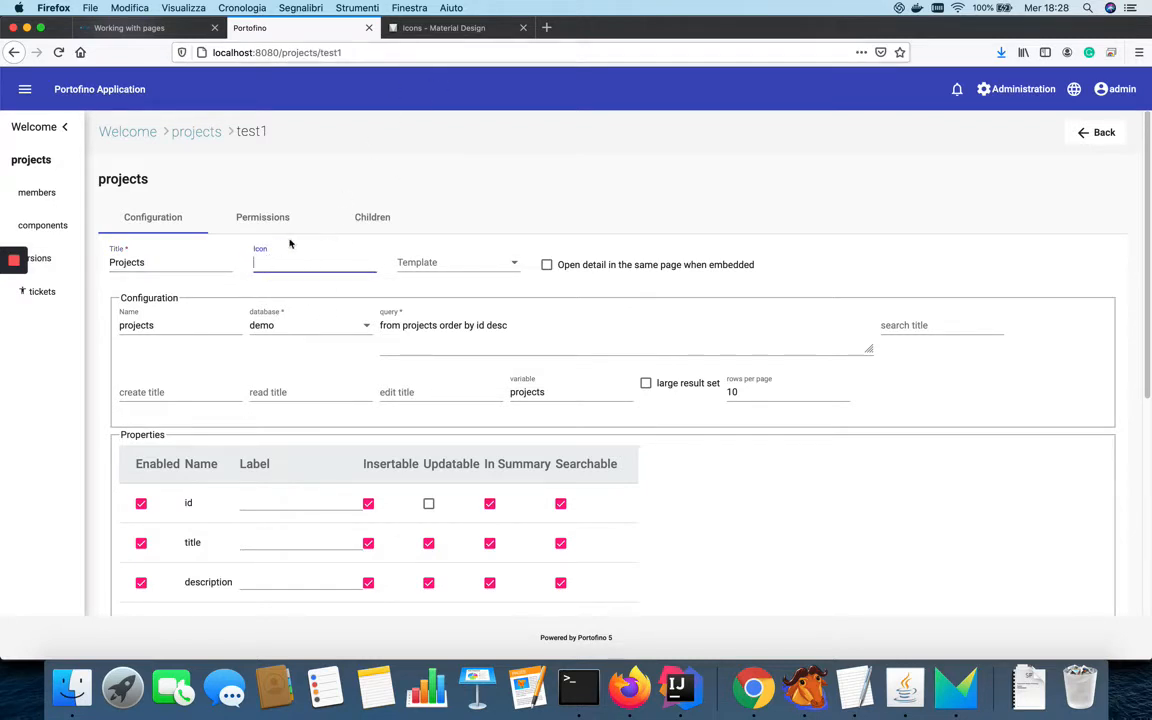
click(420, 28)
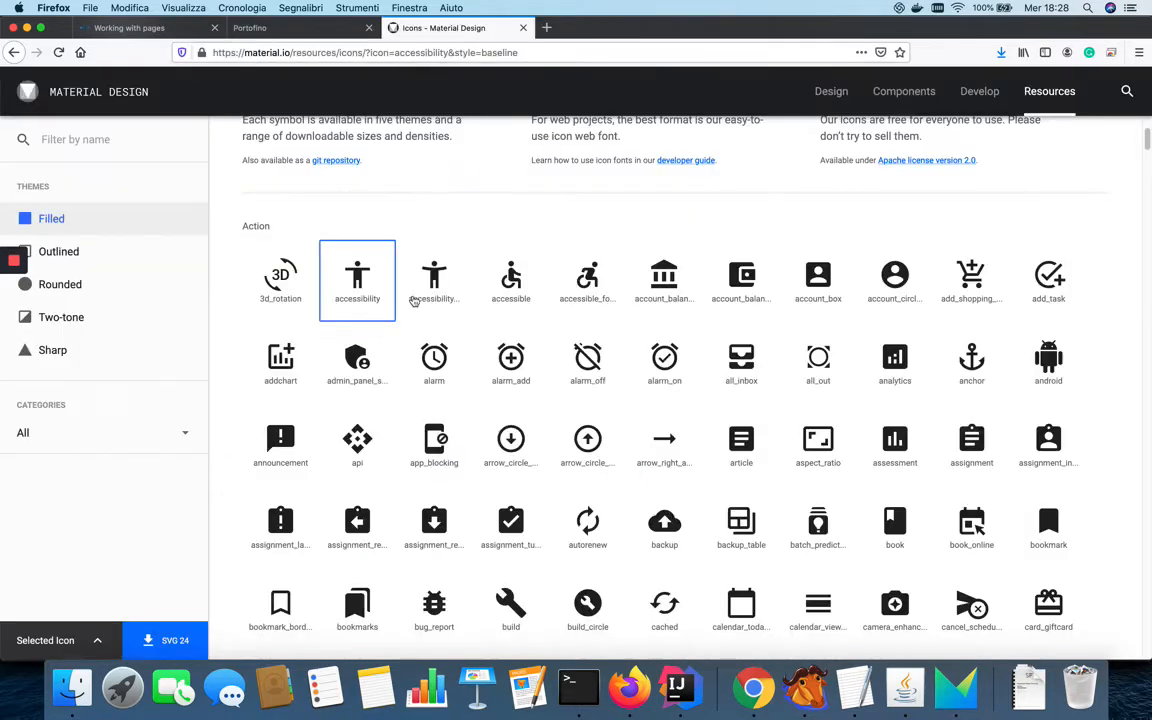
scroll(413, 303, down, 3)
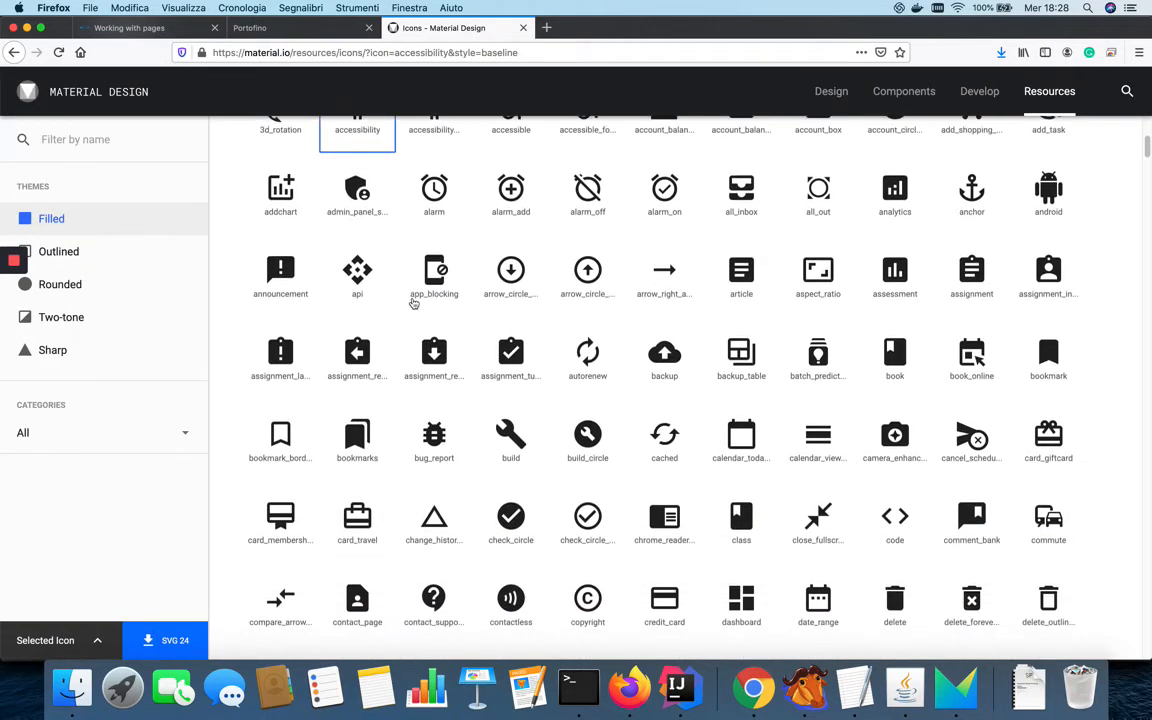
scroll(413, 303, down, 2)
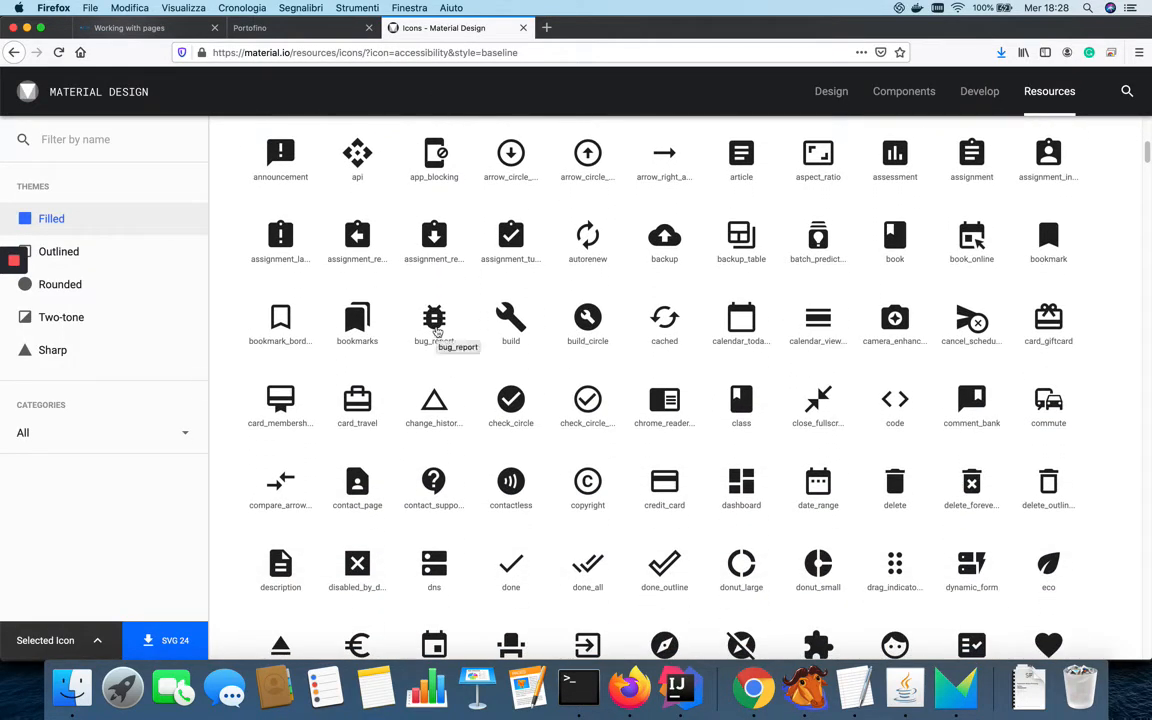
key(super+f)
text(docum)
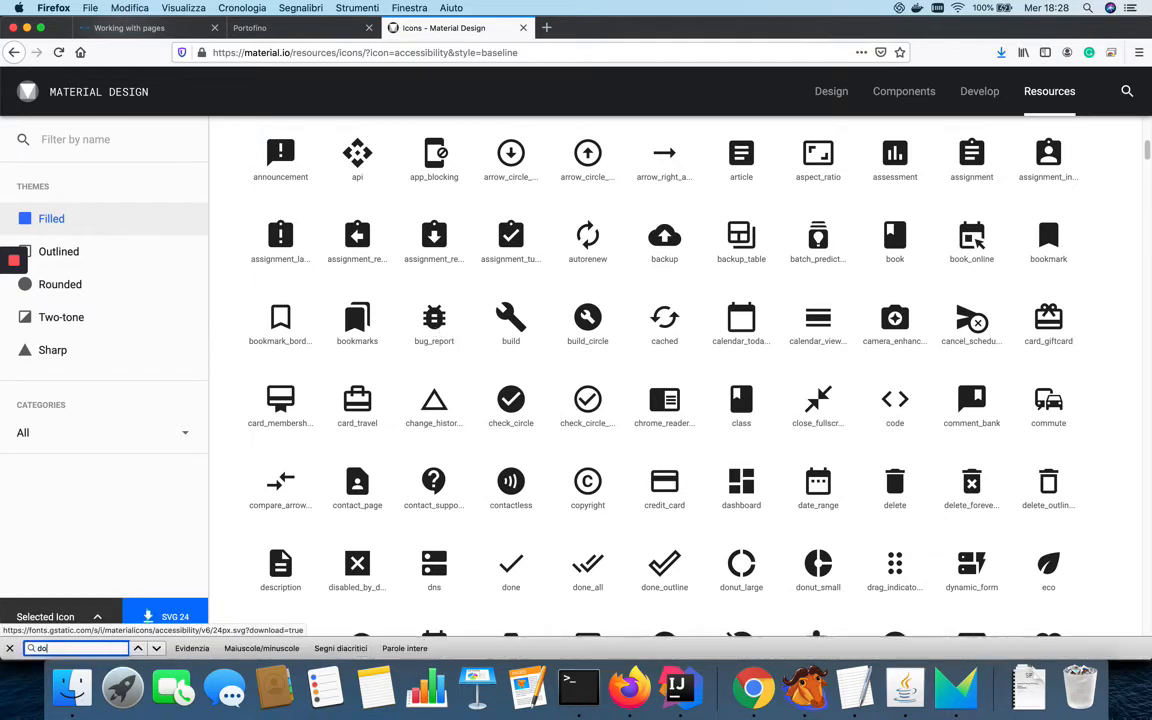
key(BackSpace)
key(BackSpace)
key(BackSpace)
key(BackSpace)
key(BackSpace)
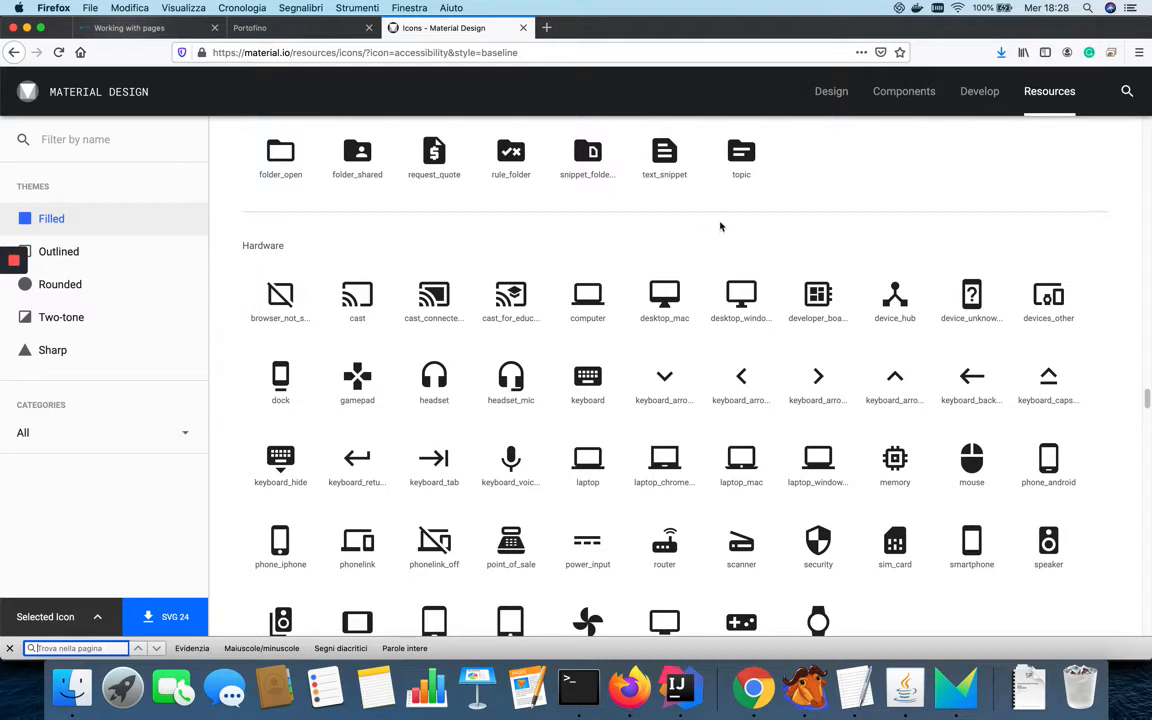
Set the Projects page icon to computer in Portofino and save the configuration.
click(298, 28)
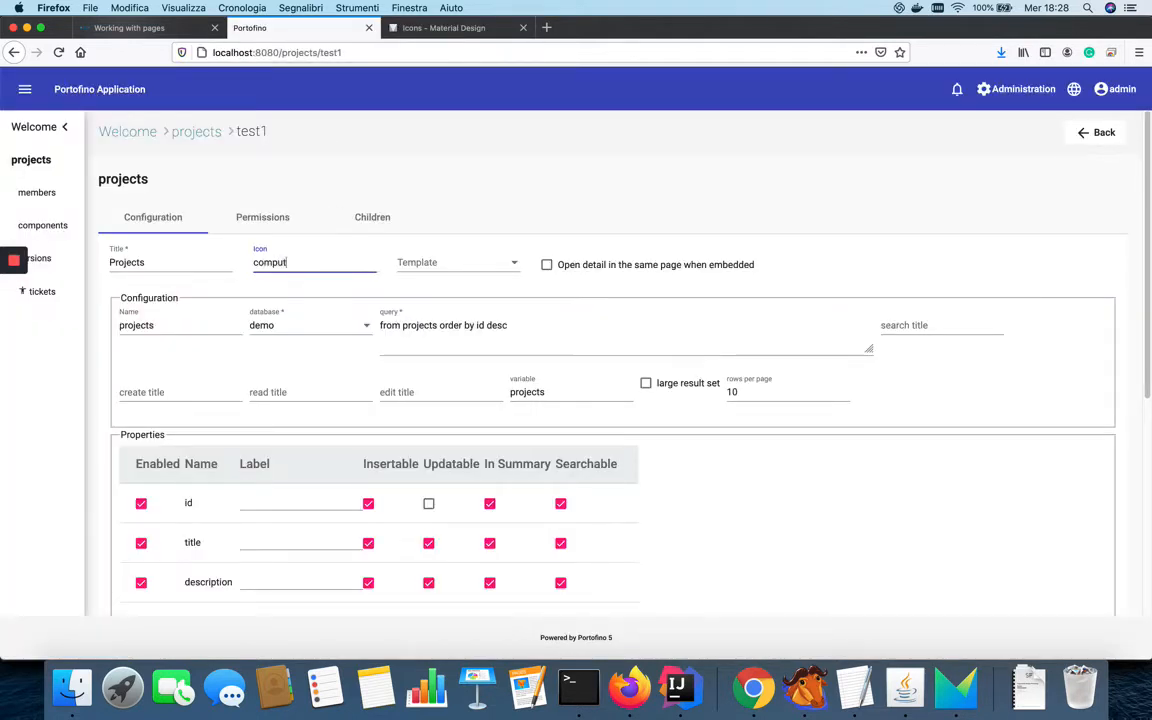
scroll(390, 446, down, 5)
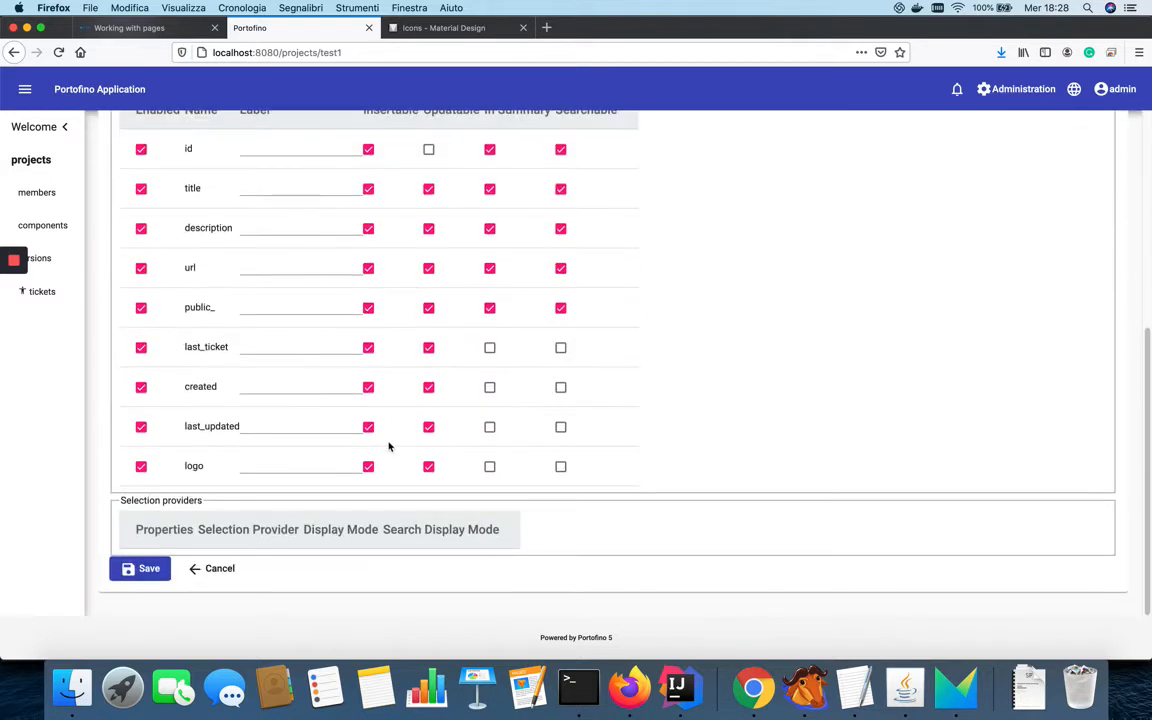
click(143, 568)
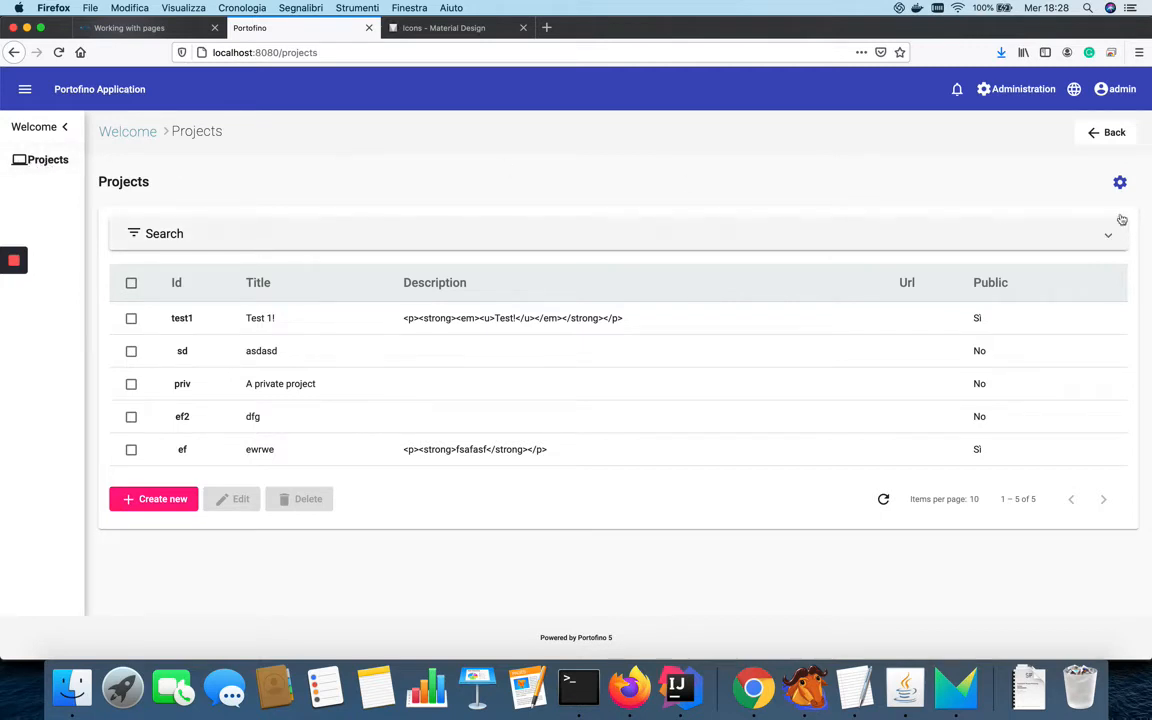
Open the configuration of the Projects page and examine the page templates offered for it.
click(1120, 183)
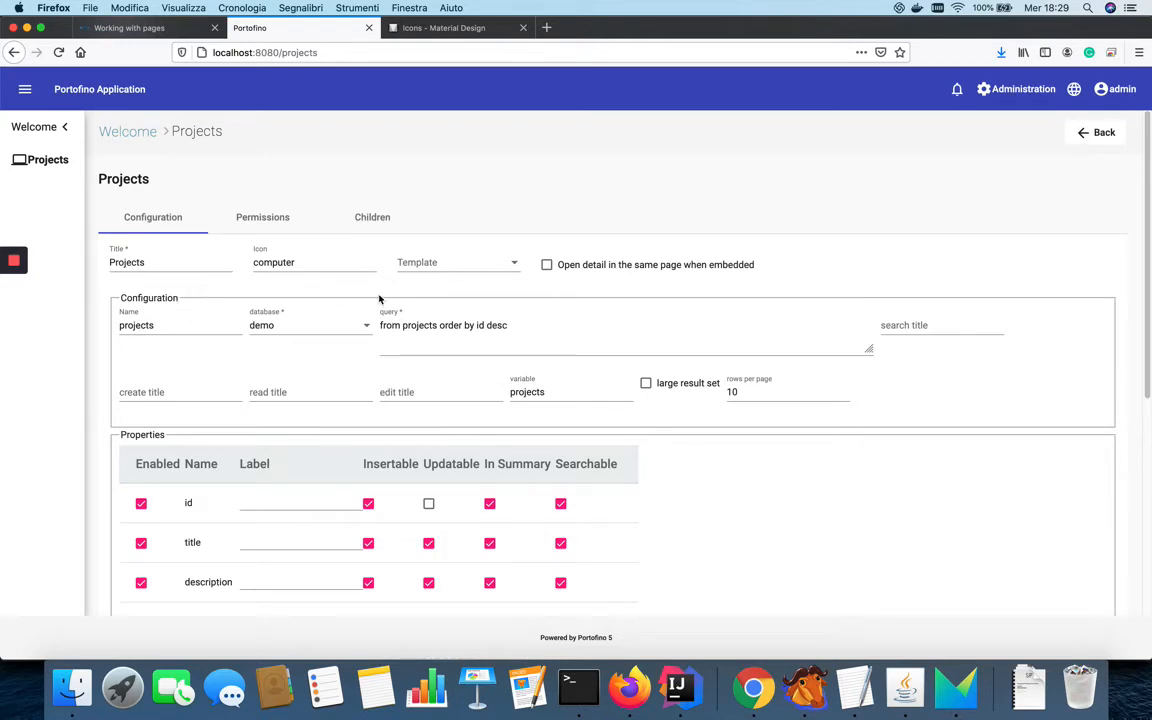
click(440, 267)
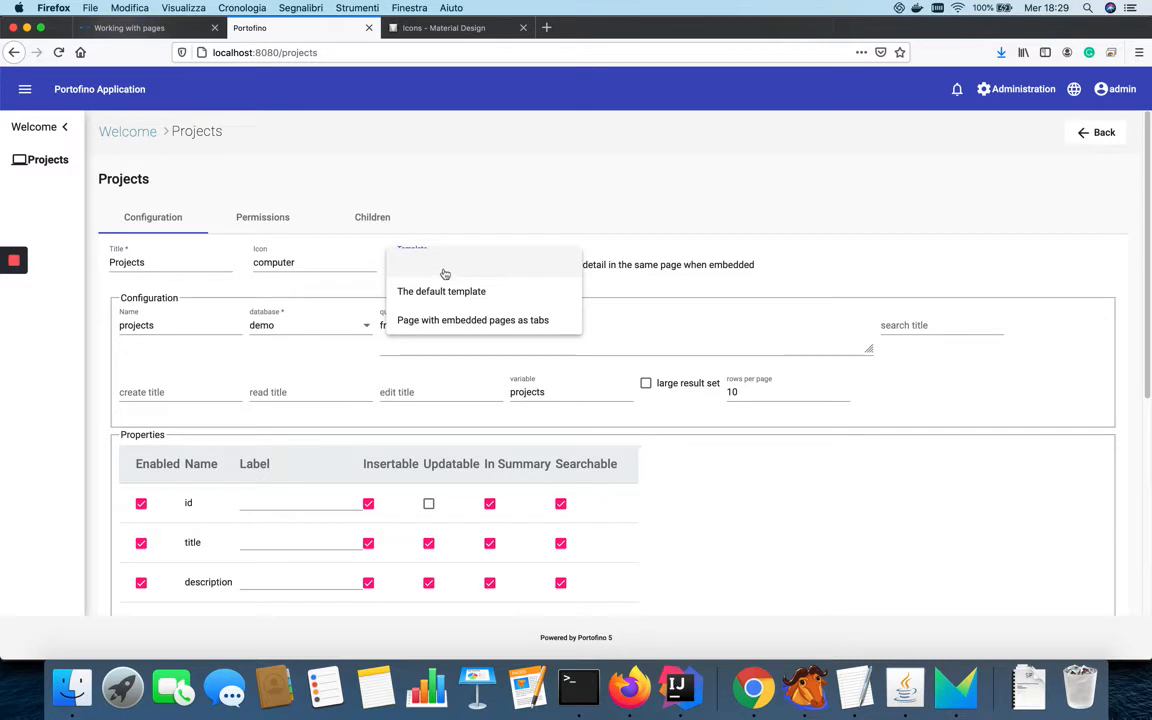
click(537, 220)
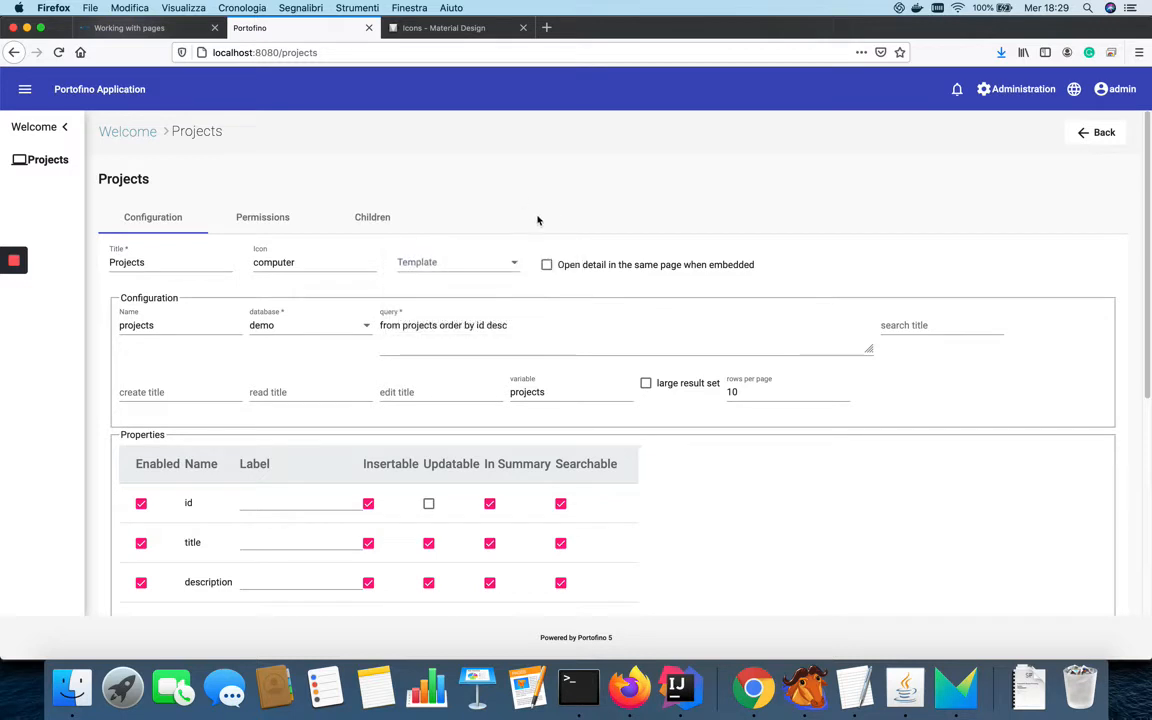
click(469, 267)
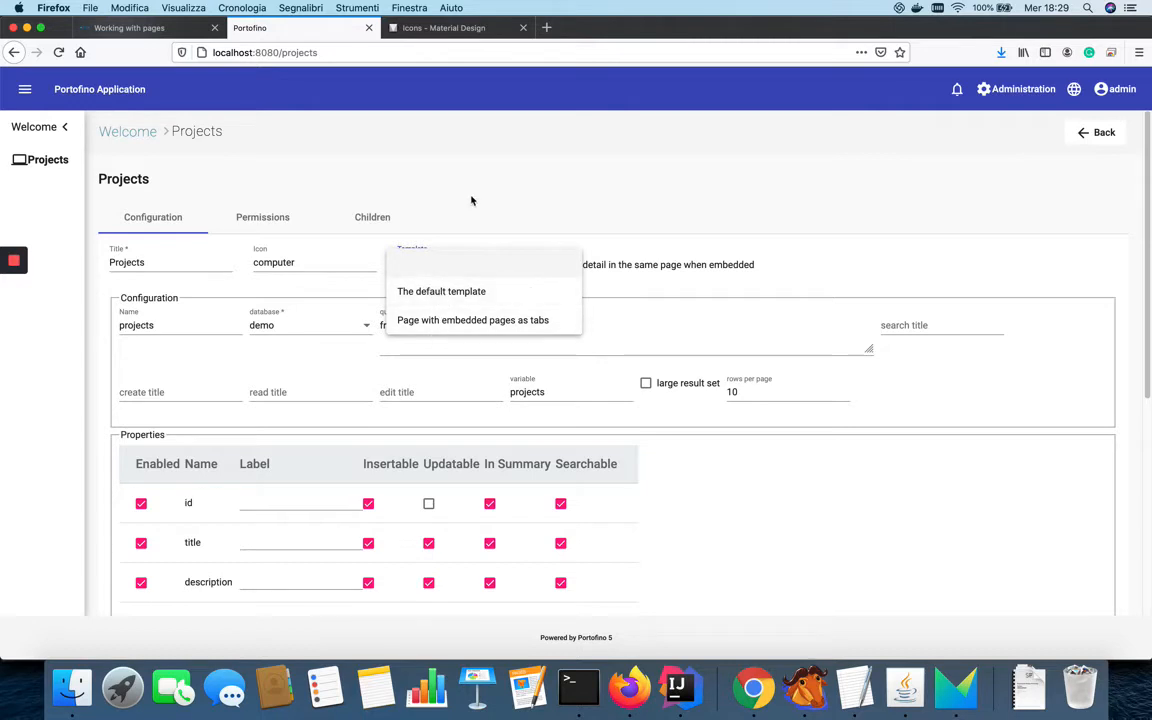
click(452, 242)
click(460, 262)
click(495, 165)
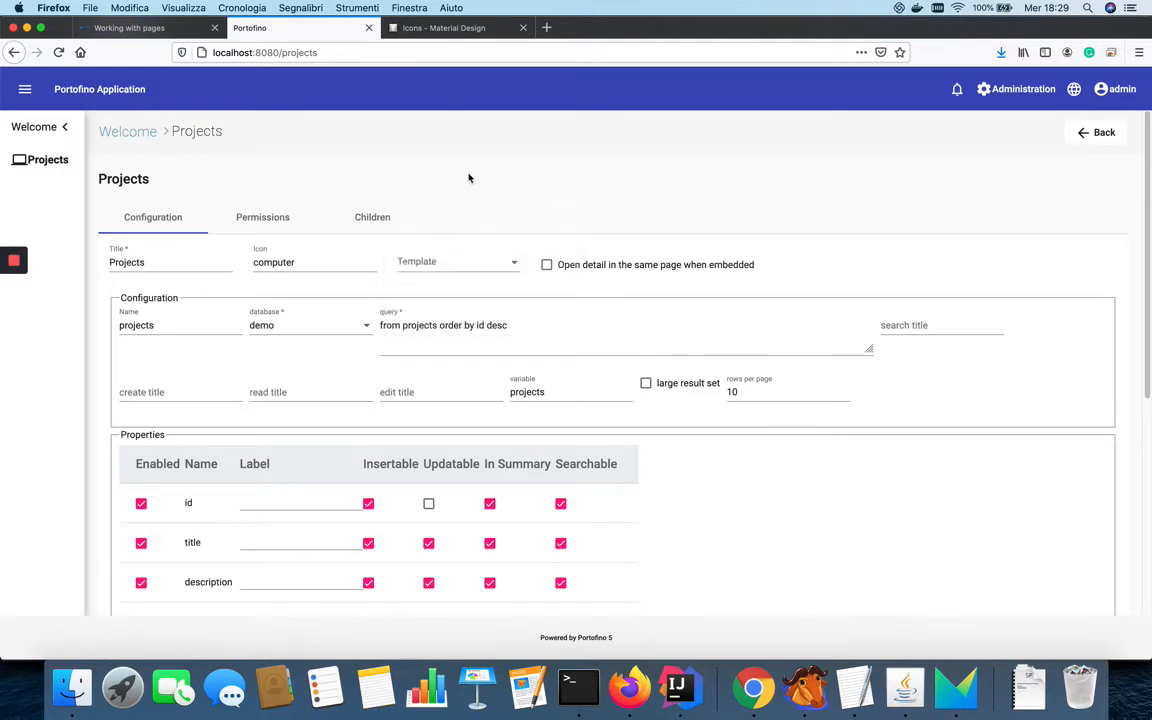
Set the Projects page template to "Page with embedded pages as tabs" and save the configuration.
click(459, 264)
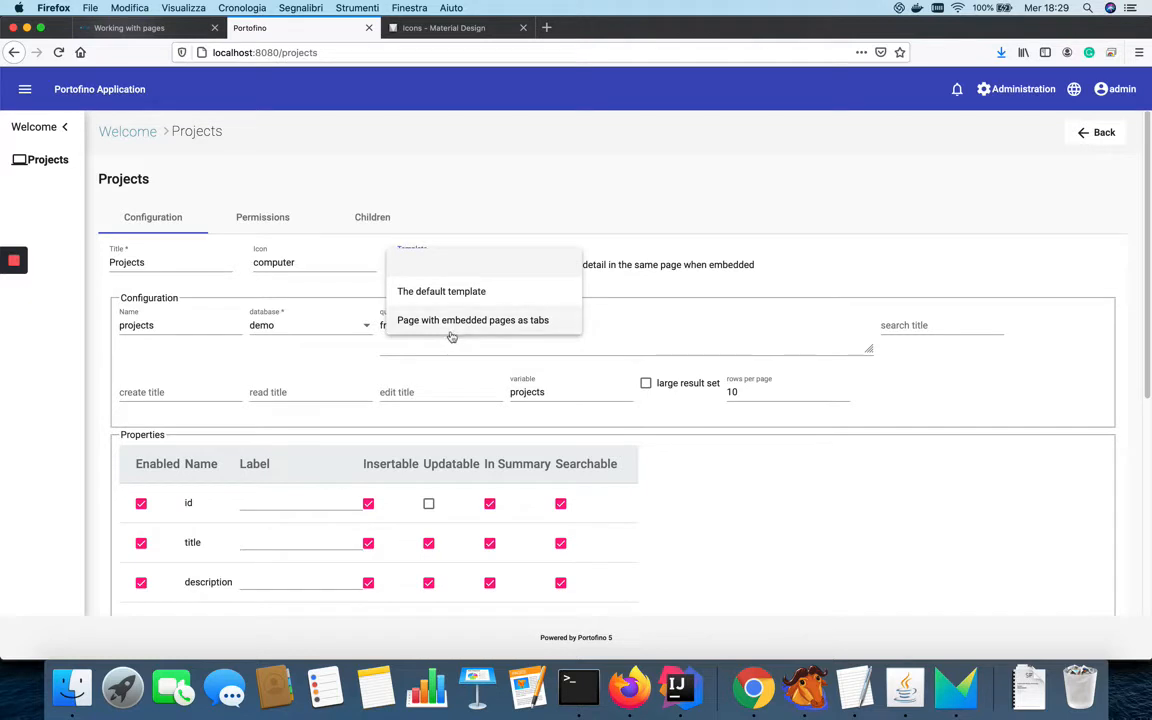
click(455, 330)
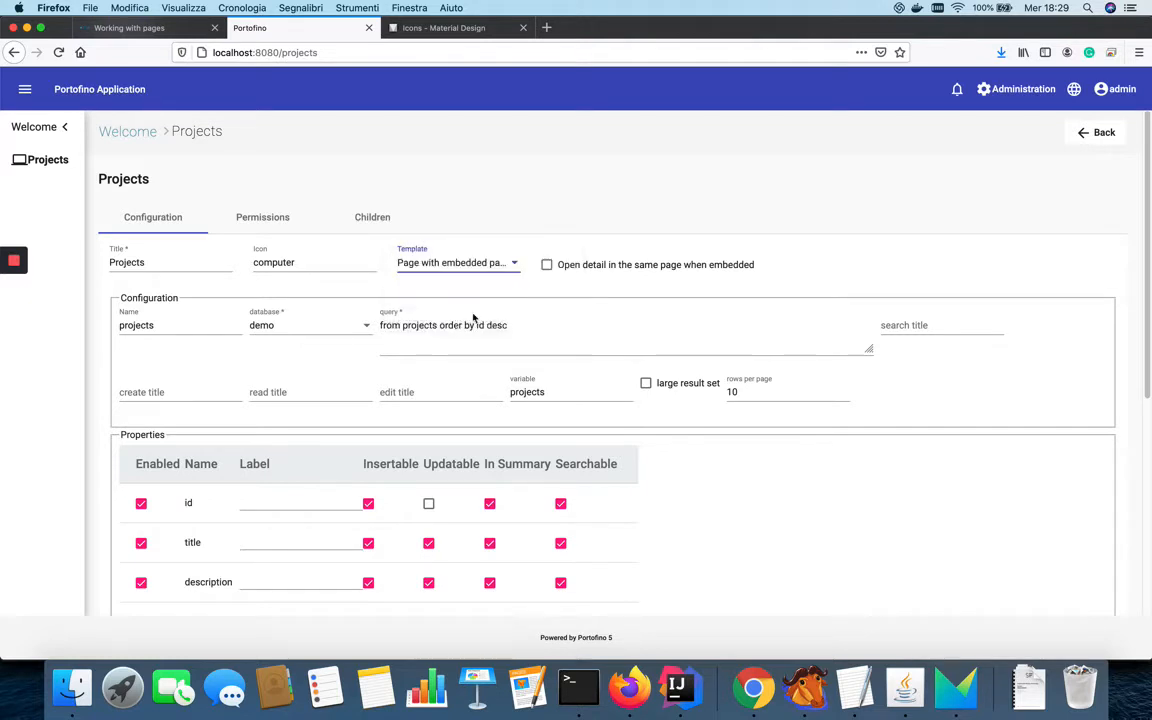
scroll(470, 310, down, 3)
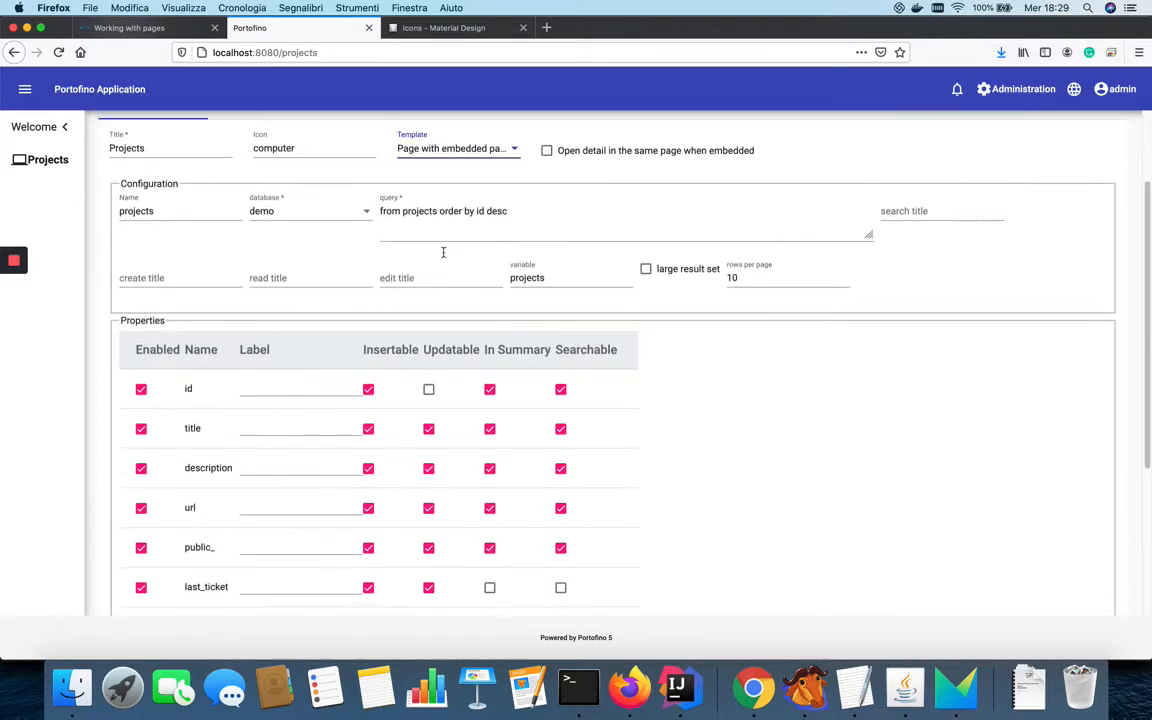
scroll(450, 250, up, 2)
click(463, 248)
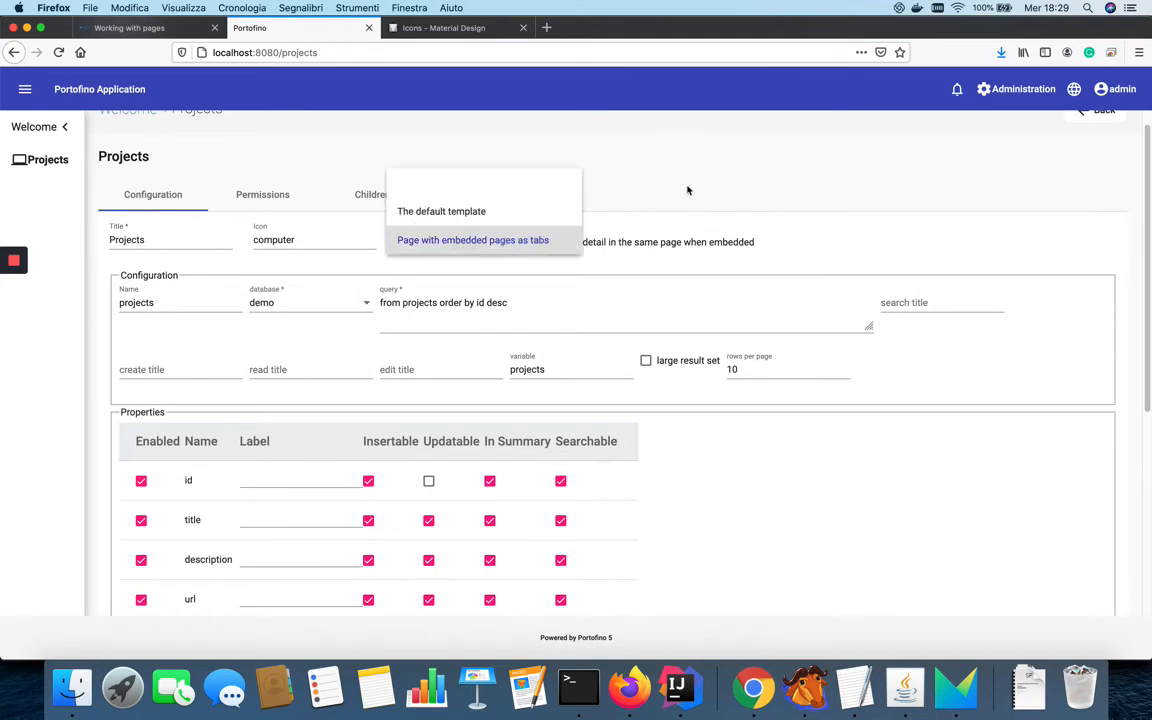
click(620, 170)
scroll(359, 336, down, 5)
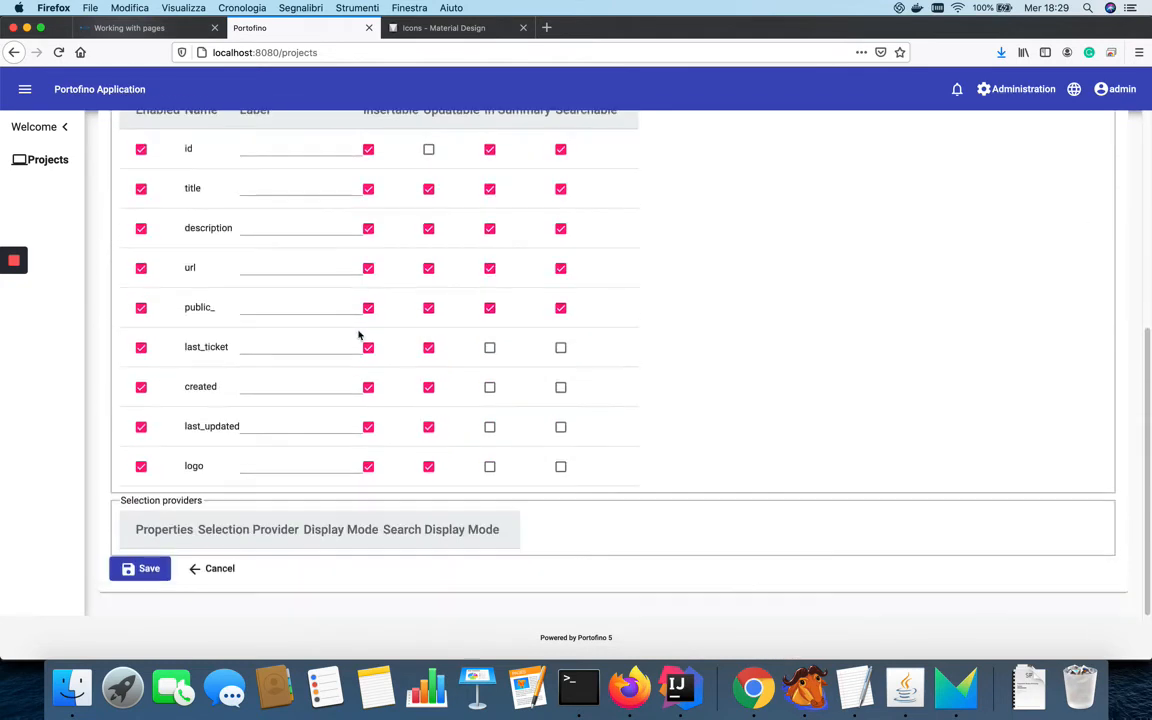
click(157, 571)
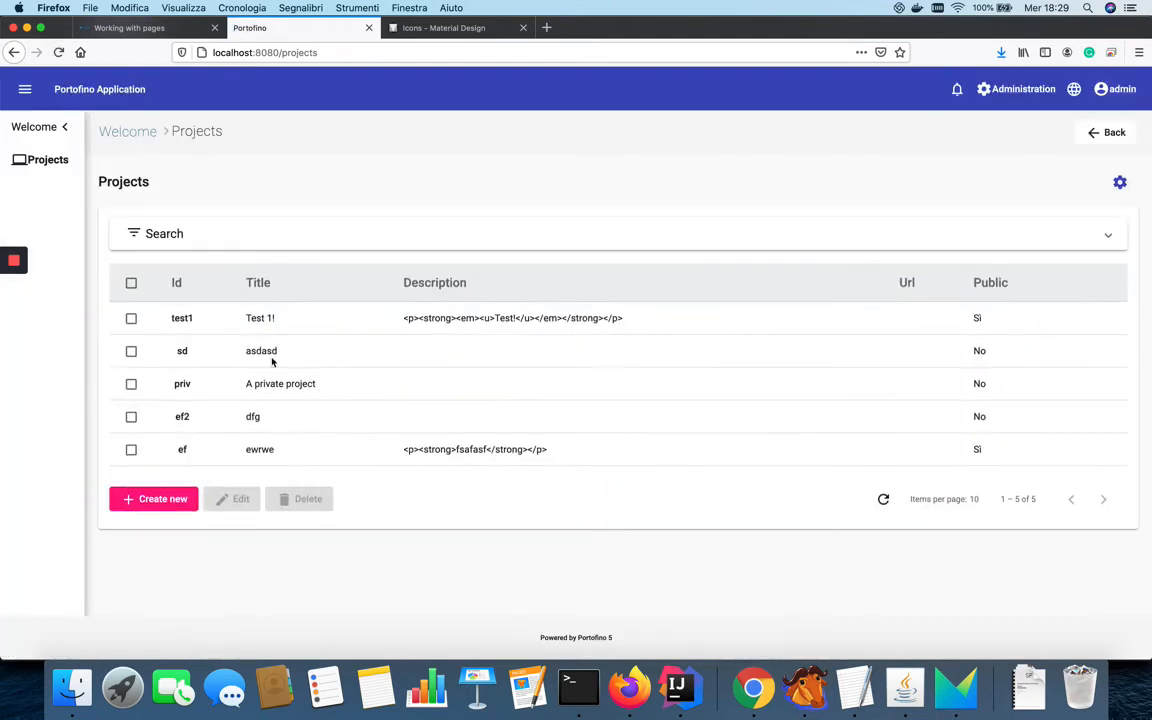
Open the test1 project and examine how its embedded tickets page is laid out.
click(188, 319)
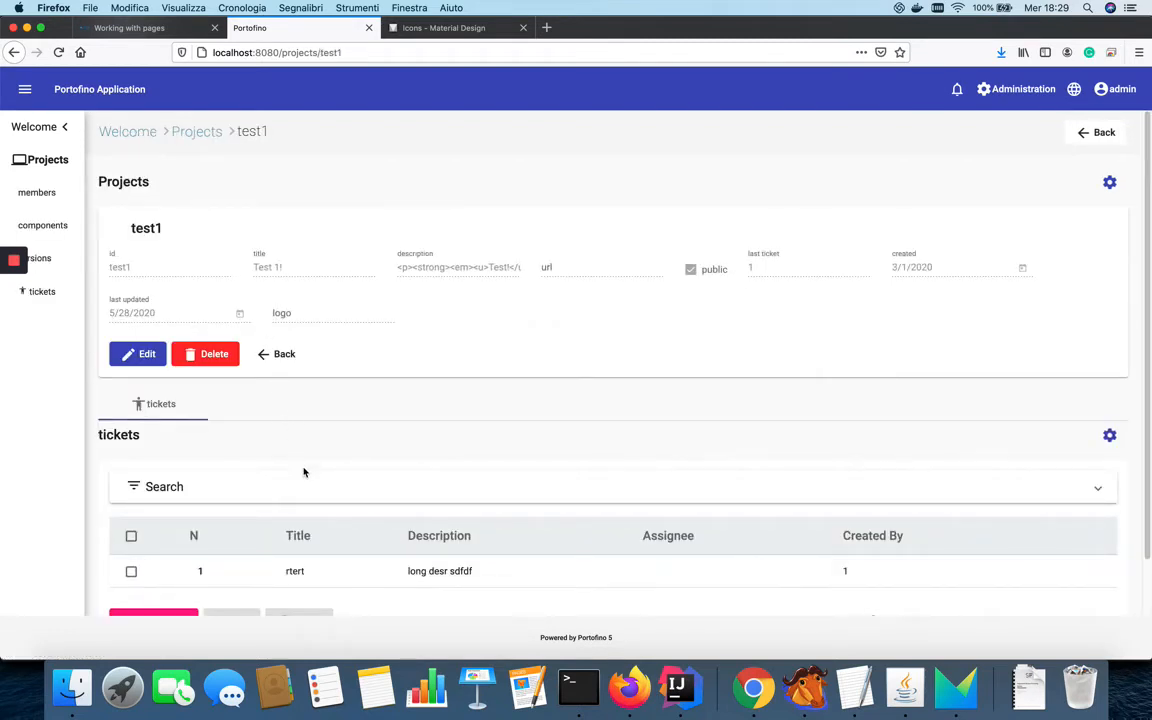
scroll(260, 450, down, 1)
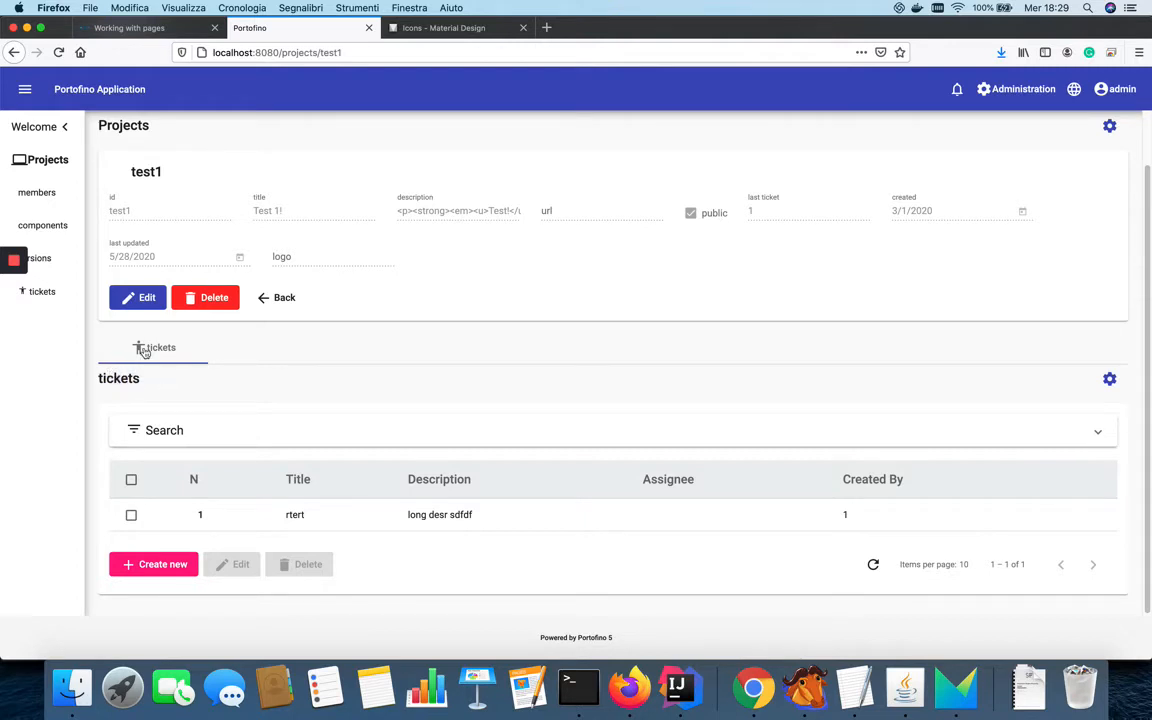
scroll(249, 386, up, 1)
In the children settings of the test1 project page, mark versions as embedded and save.
click(1106, 183)
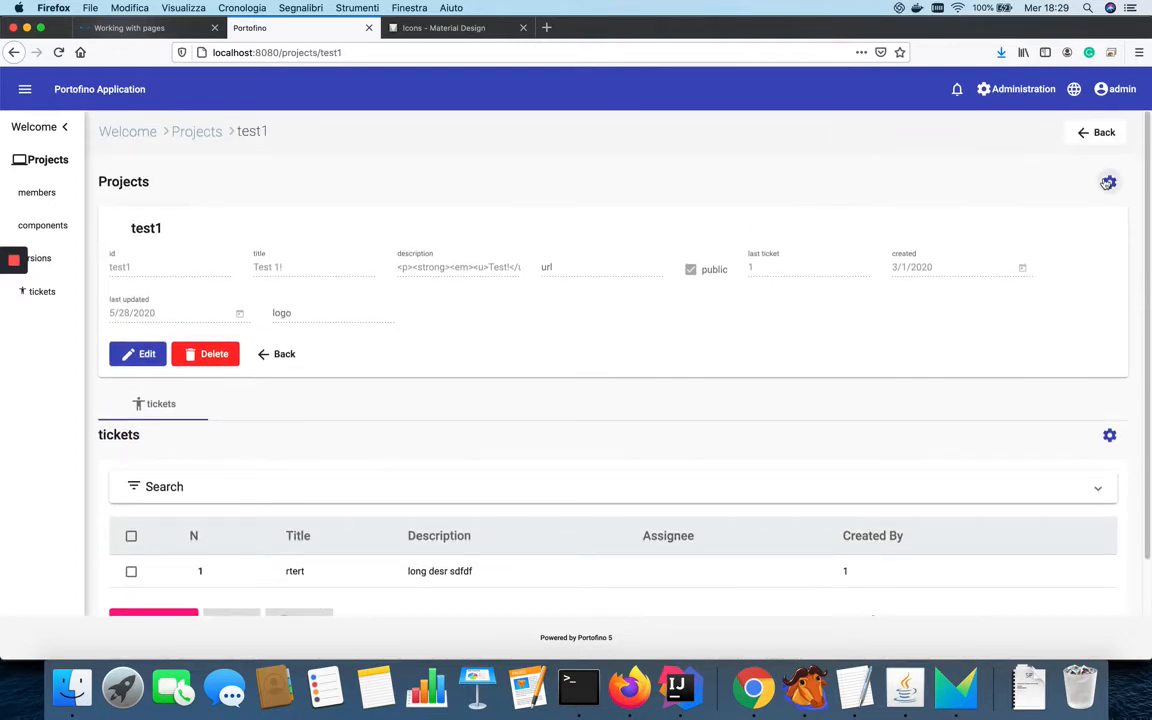
click(372, 217)
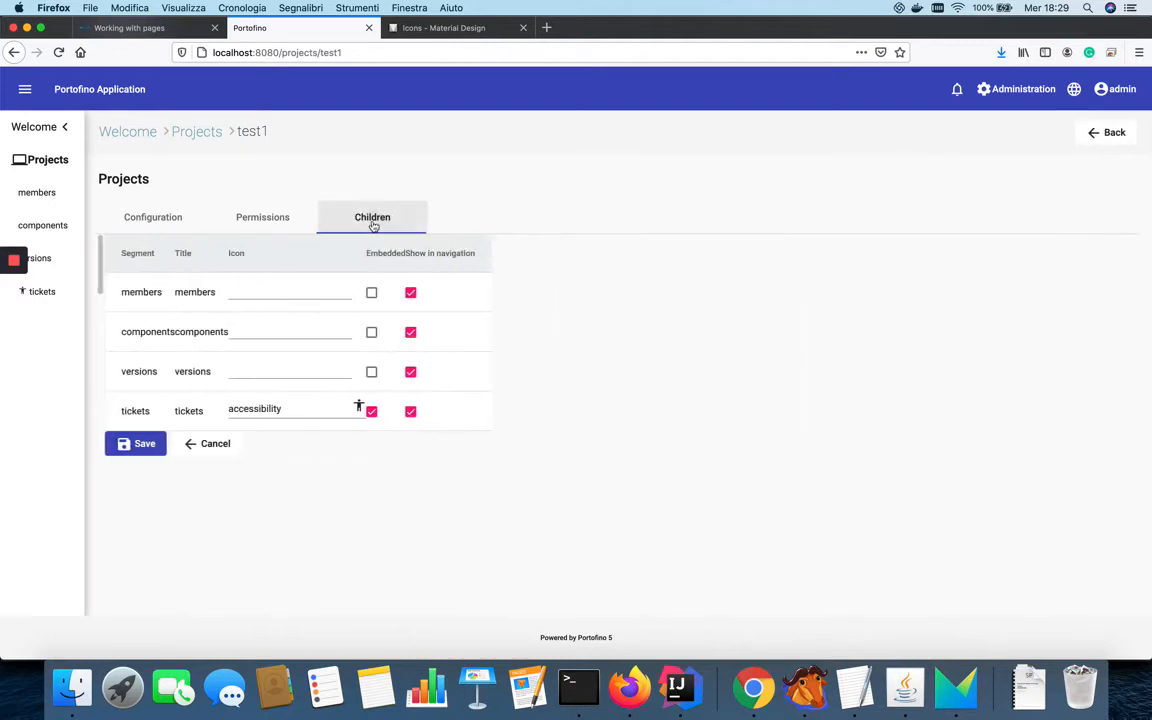
click(365, 374)
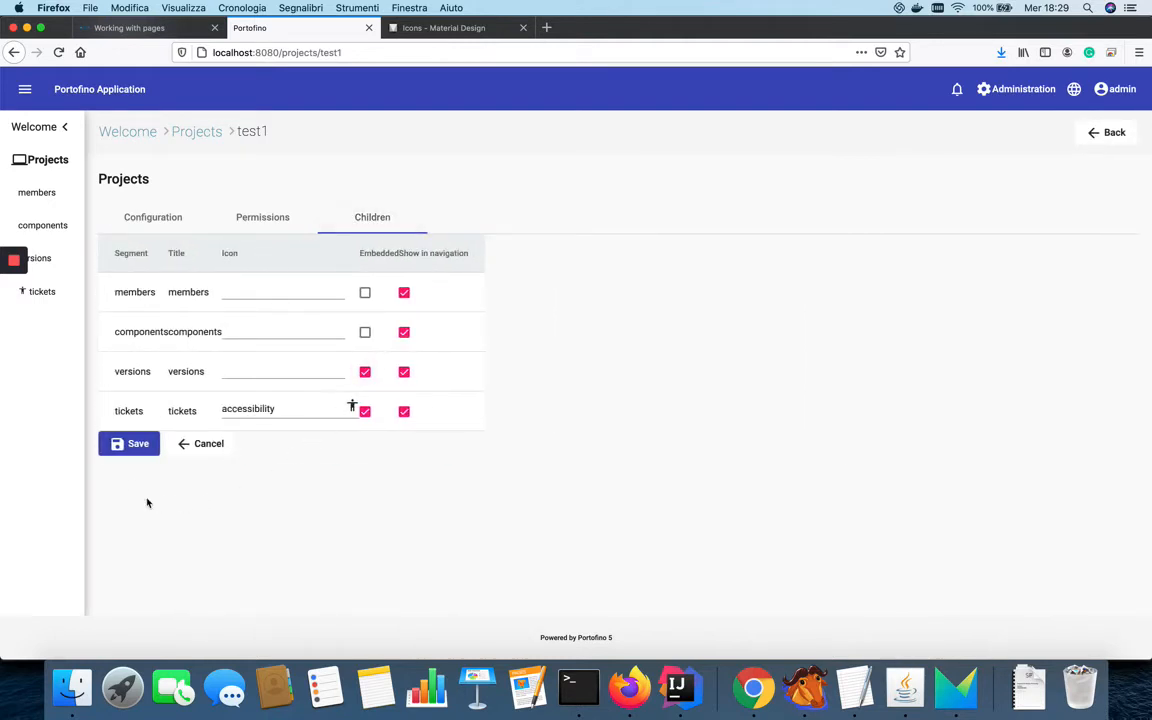
click(130, 443)
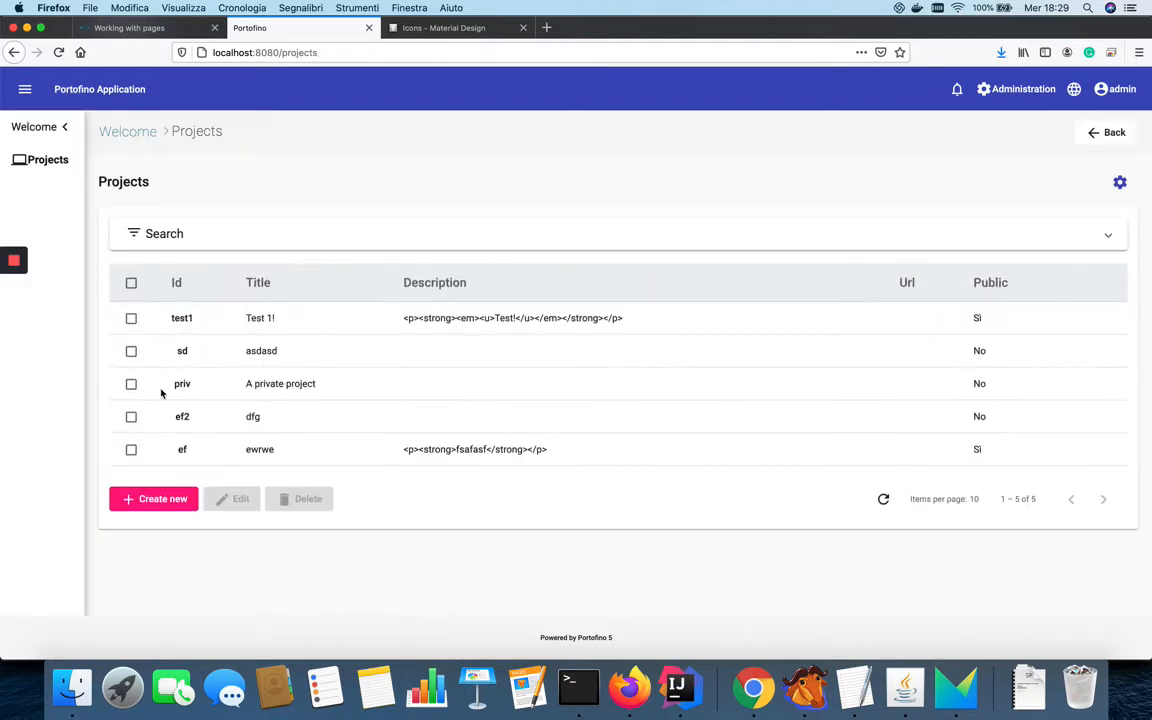
Reopen the test1 project and compare its embedded versions and tickets pages by switching between them.
click(180, 320)
scroll(241, 372, down, 1)
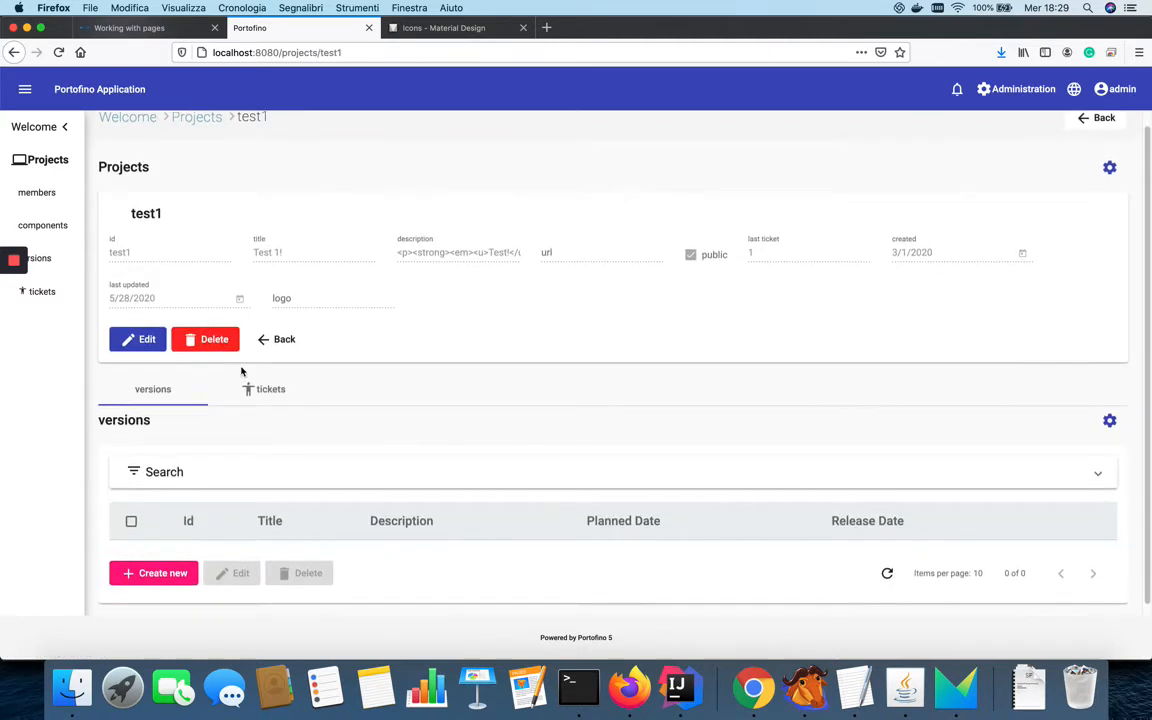
click(272, 380)
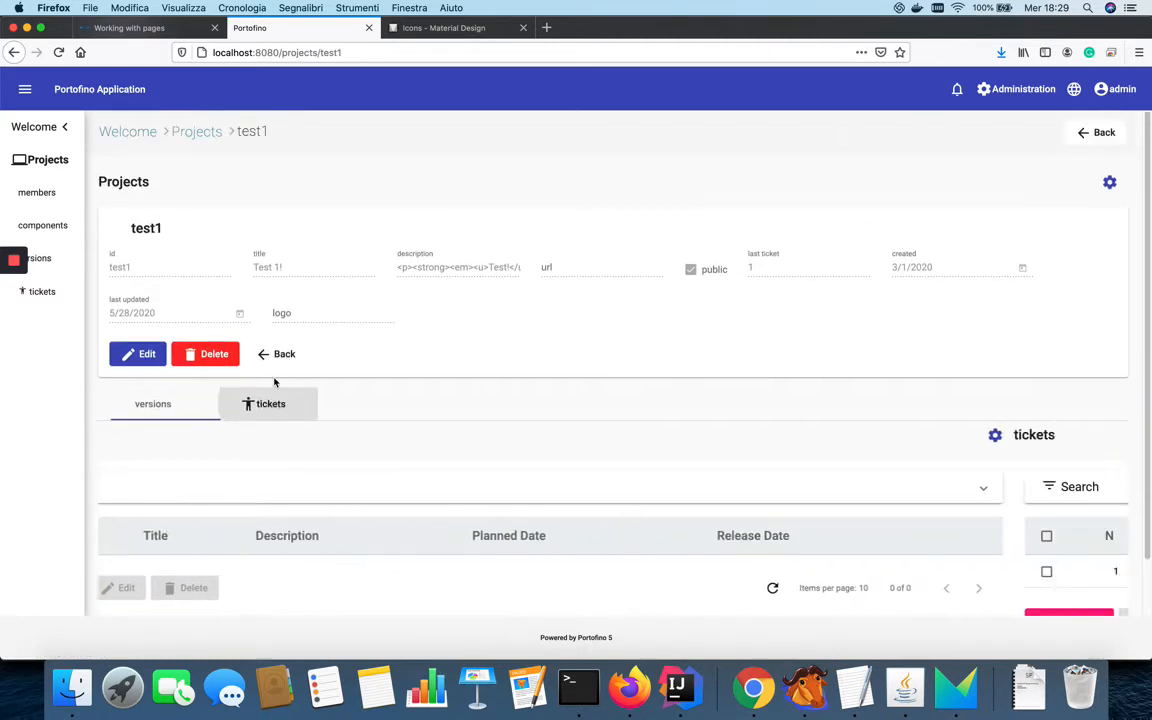
click(180, 404)
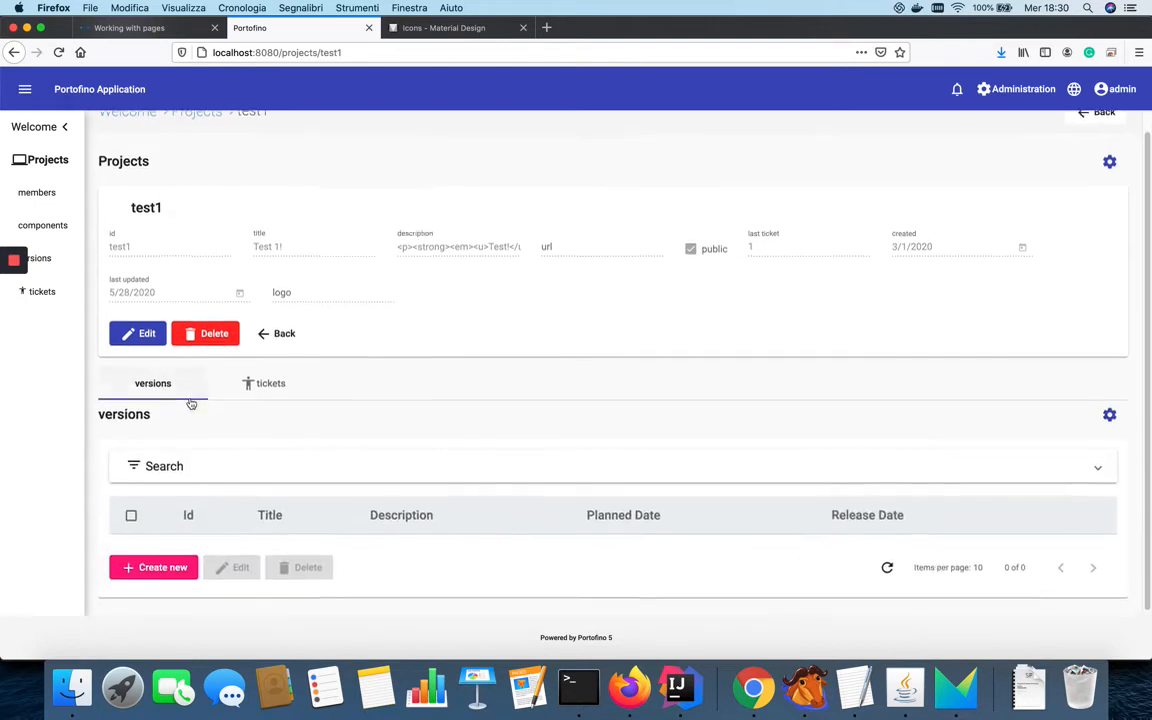
click(255, 395)
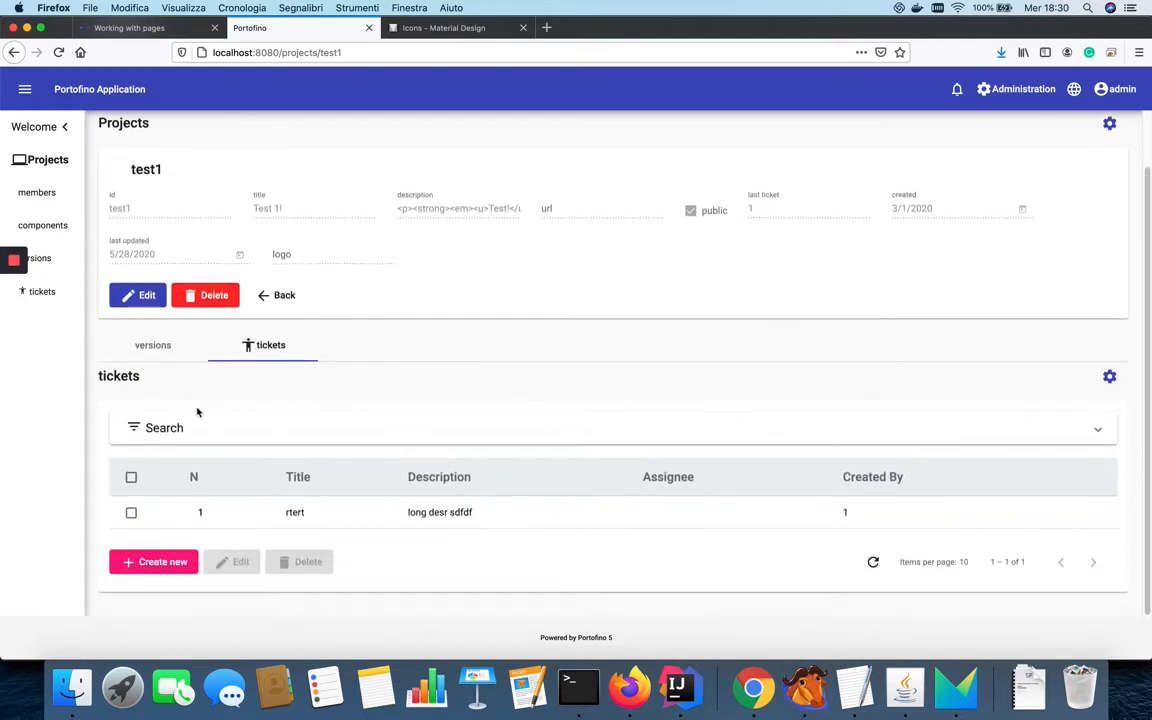
click(167, 352)
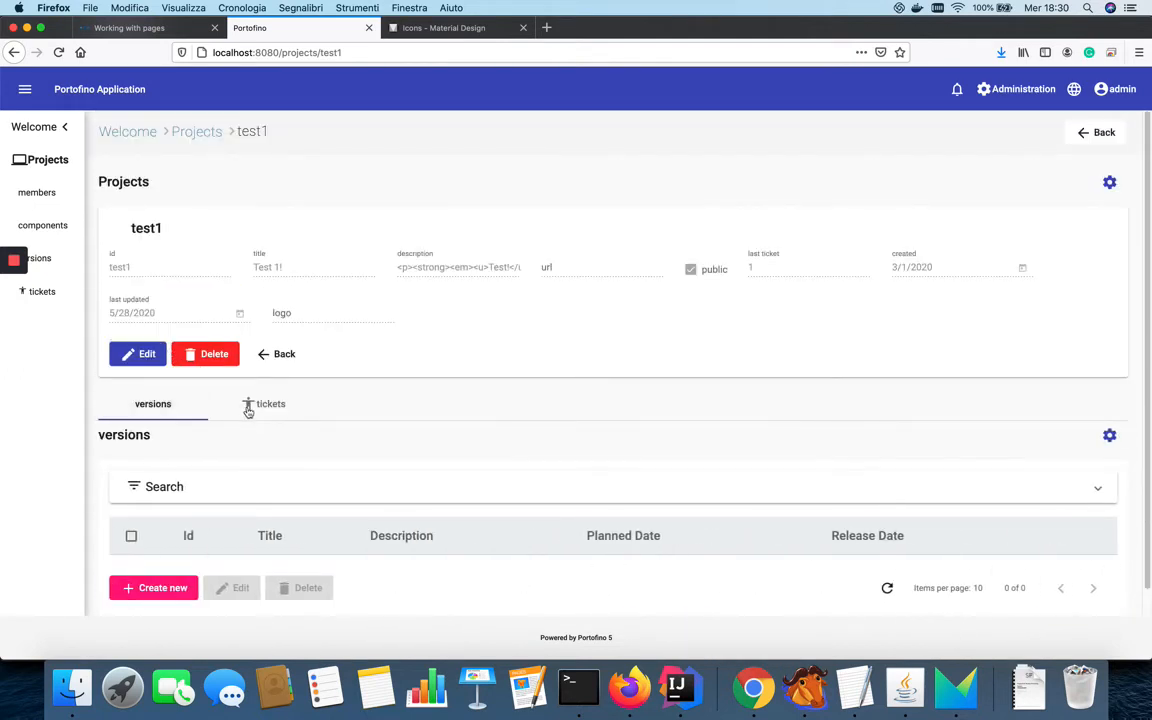
click(248, 406)
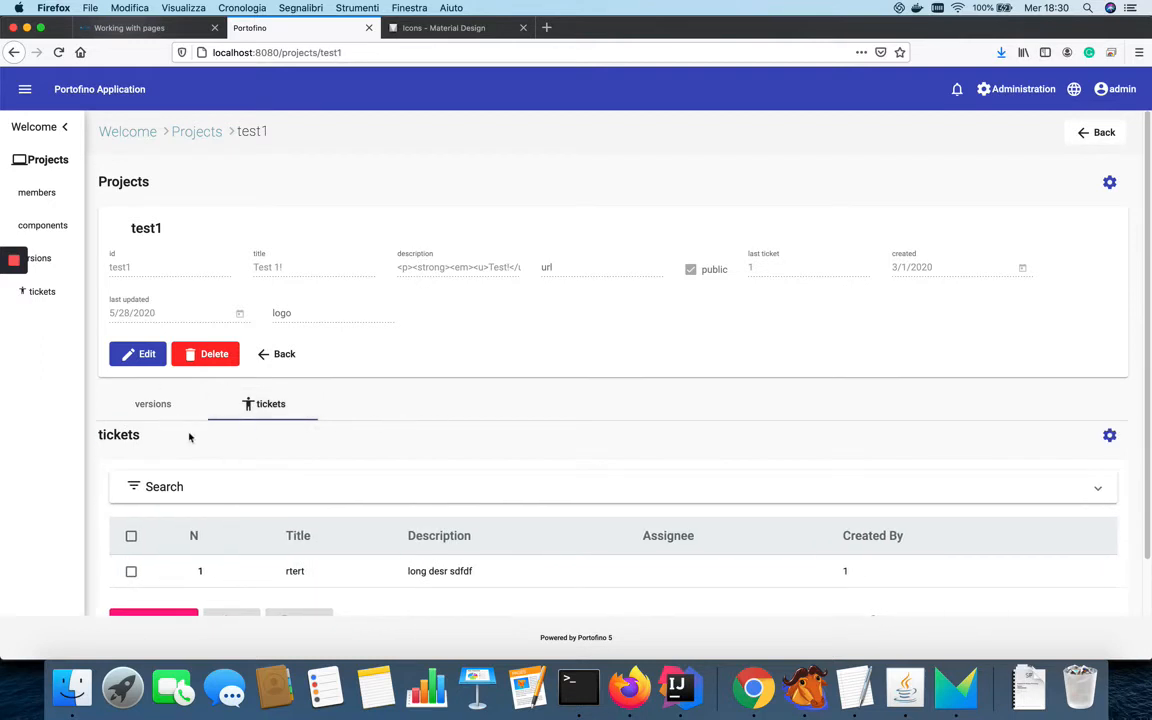
click(154, 405)
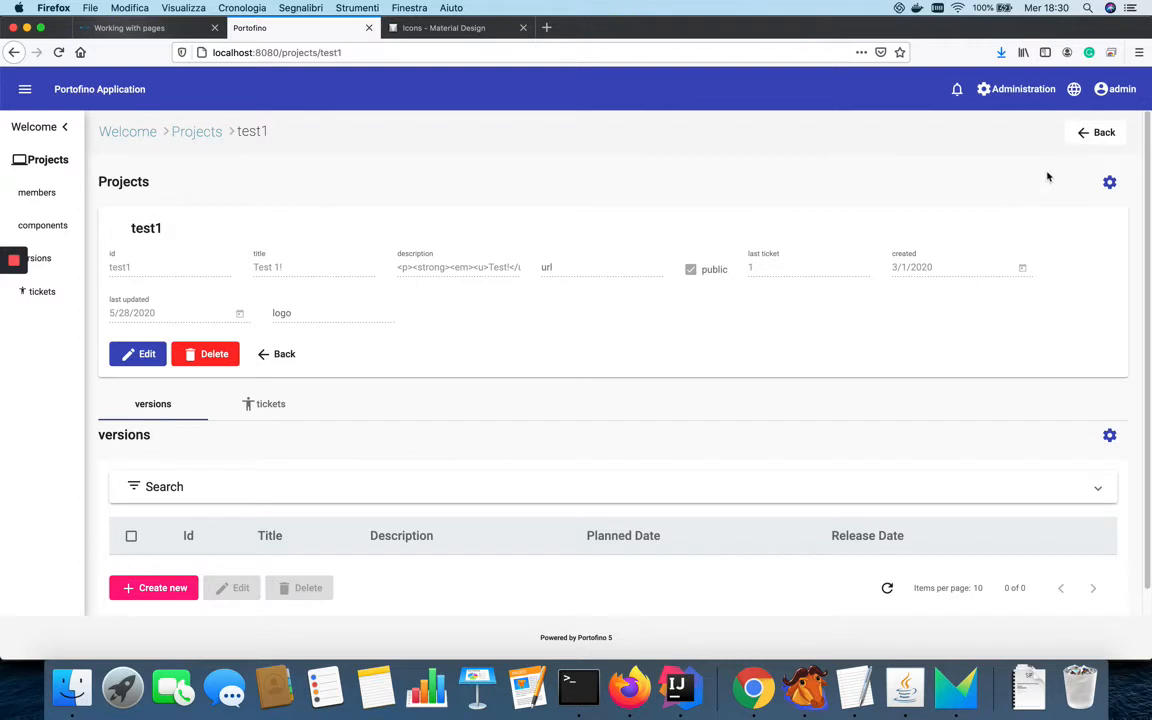
click(282, 414)
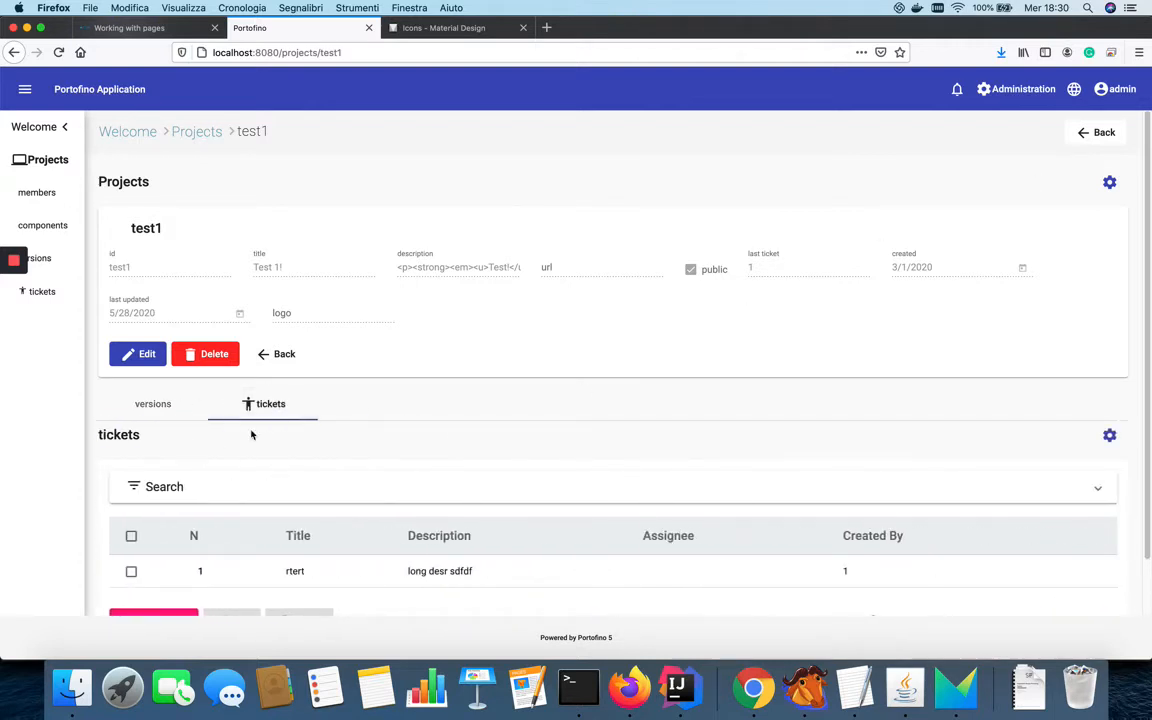
click(170, 405)
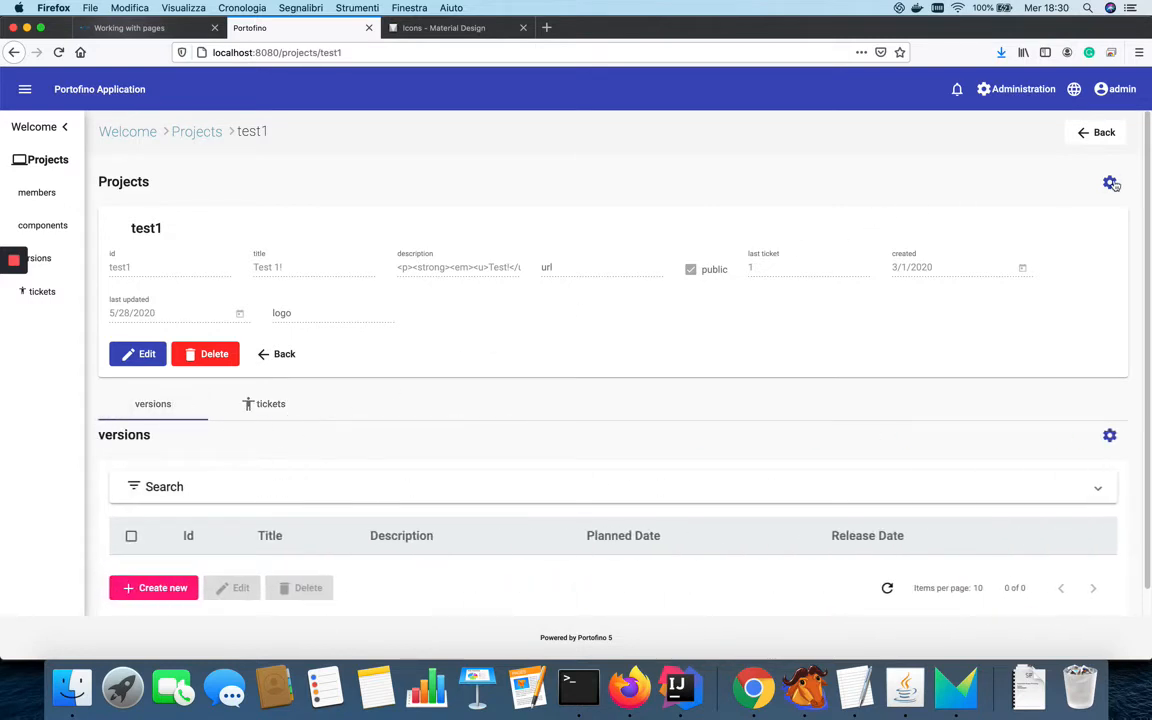
Review the children settings of the test1 project page and leave them without saving.
click(1110, 184)
click(360, 217)
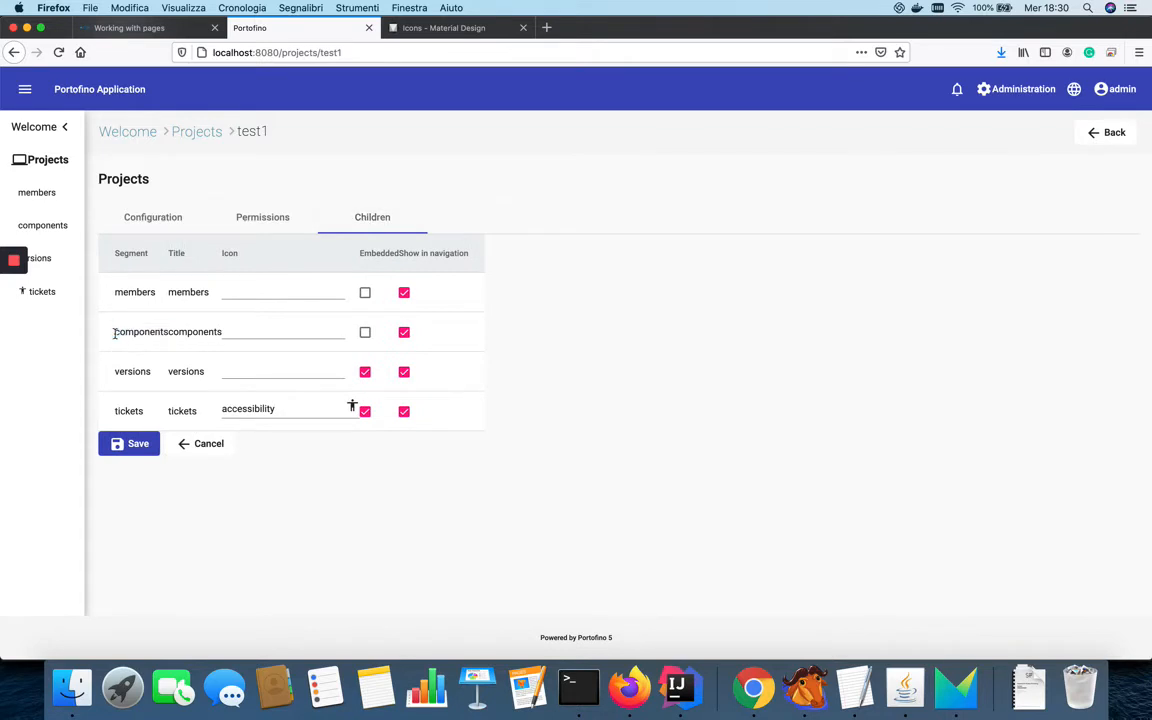
click(210, 445)
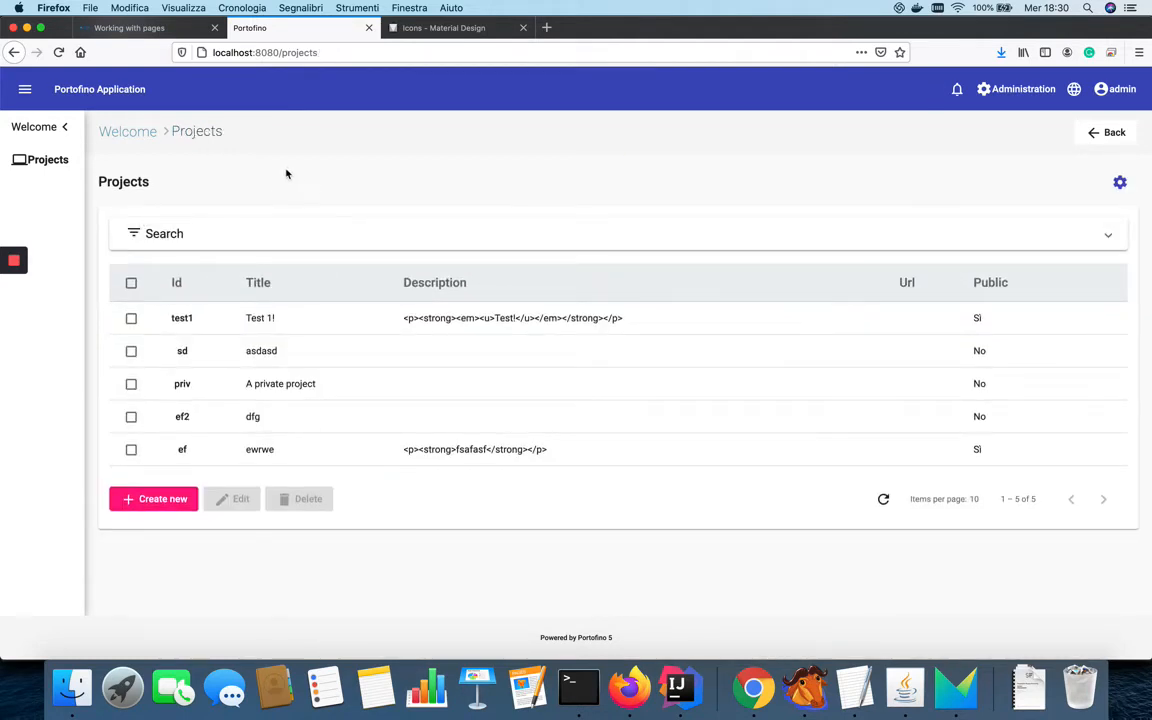
Consult the Working with pages manual, return to Portofino, and visit the Welcome page and the projects page.
click(140, 29)
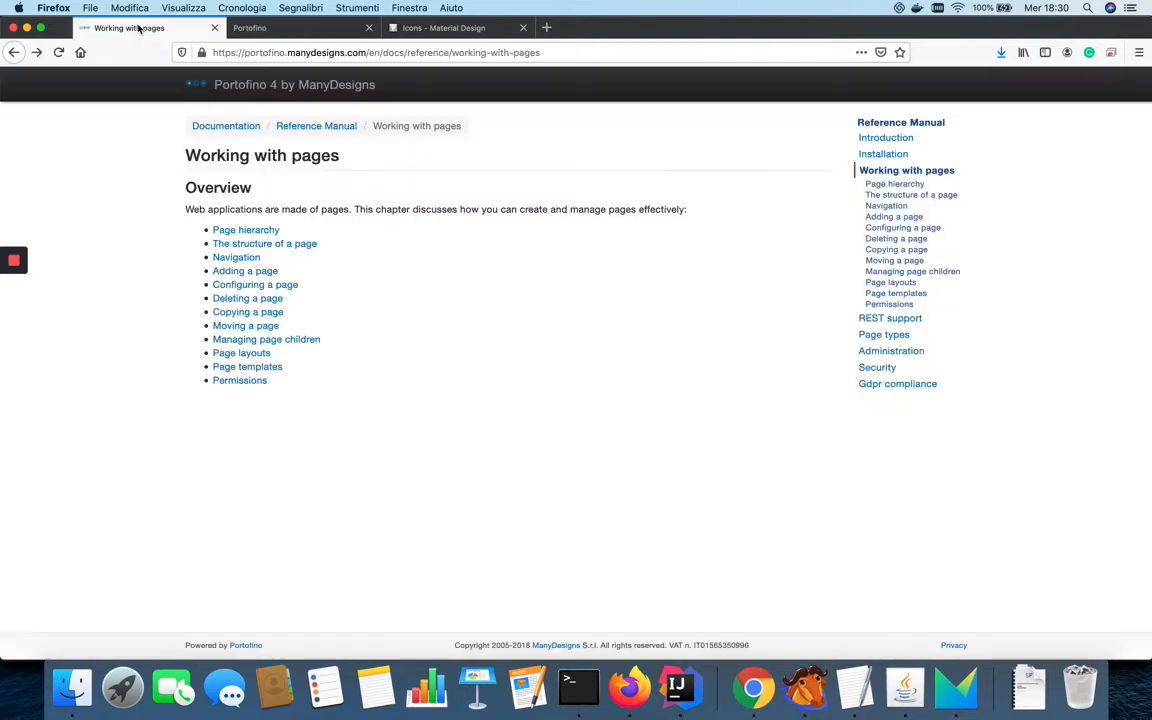
click(252, 28)
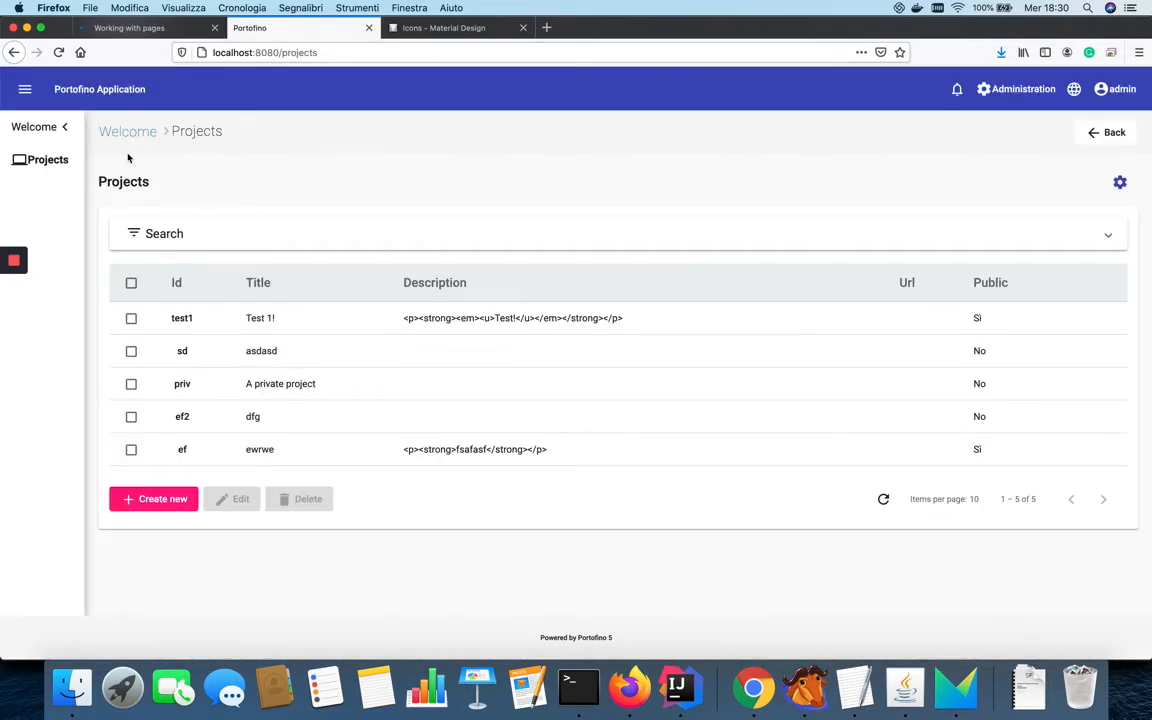
click(63, 130)
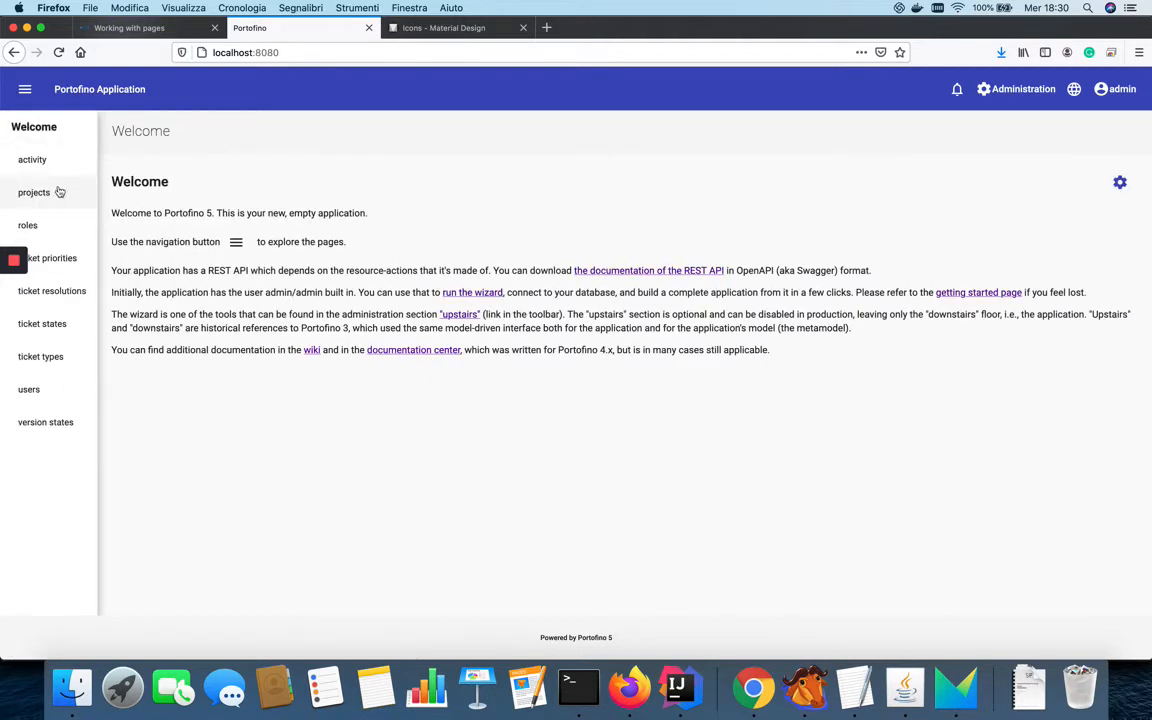
click(52, 192)
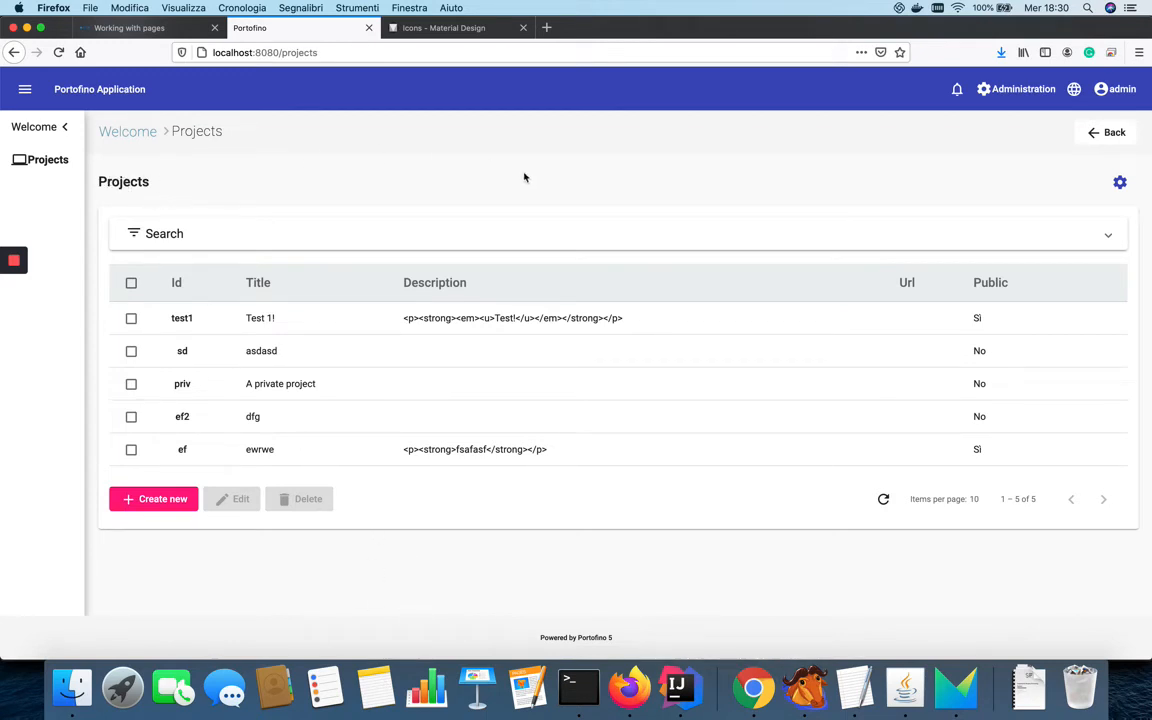
Start adding a new page from the Projects page and set its segment to "description".
click(1001, 95)
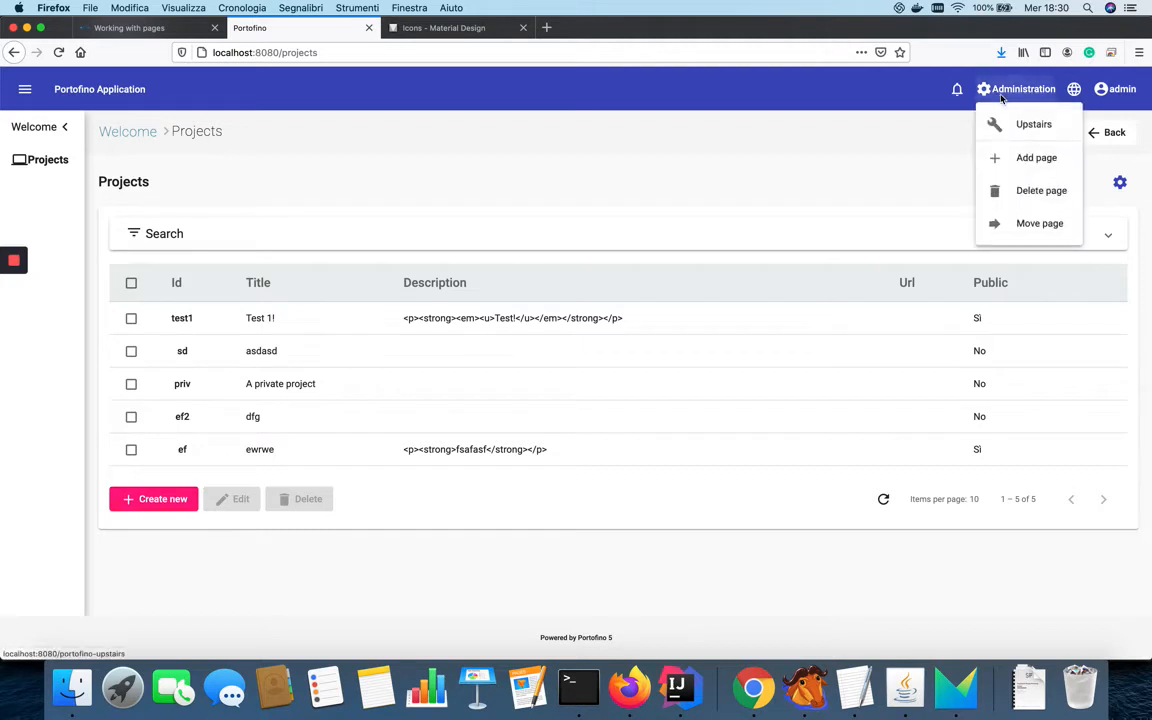
click(1015, 160)
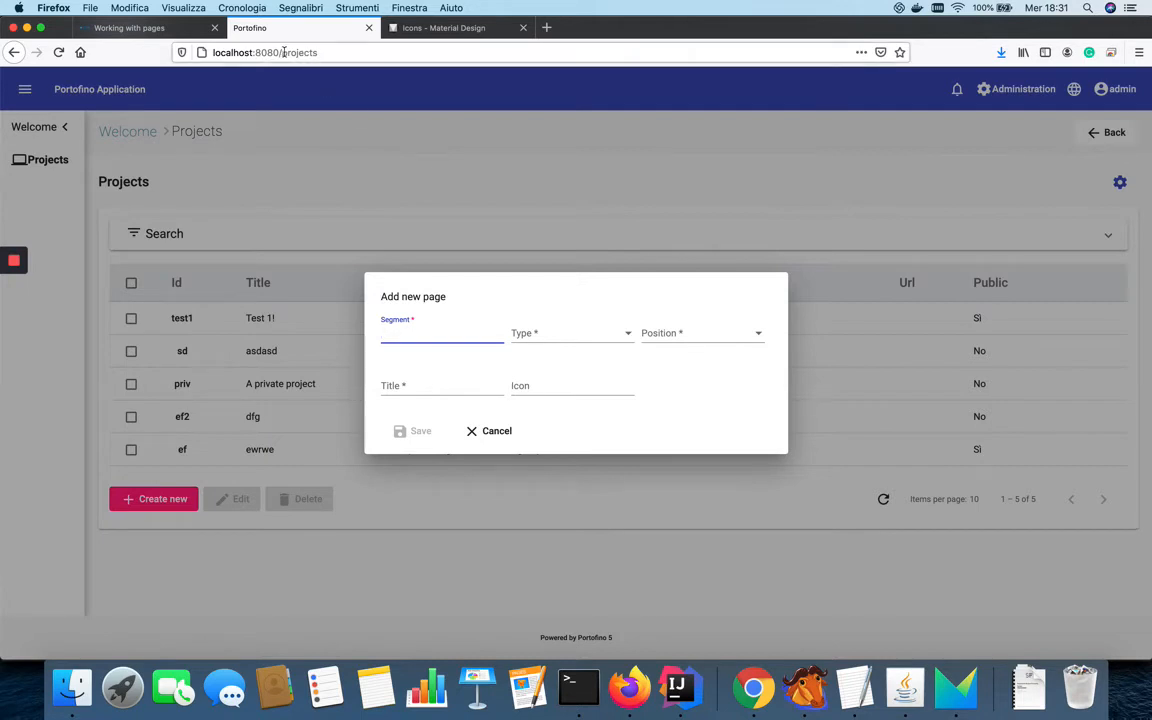
drag(283, 52, 320, 57)
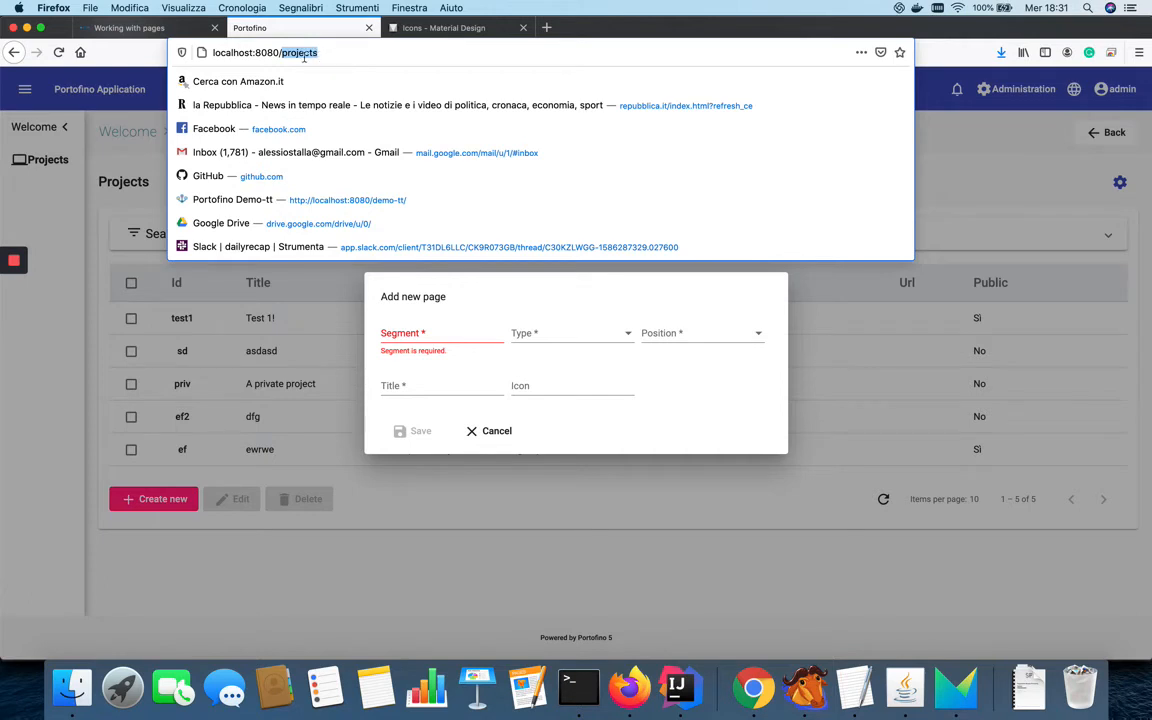
click(417, 337)
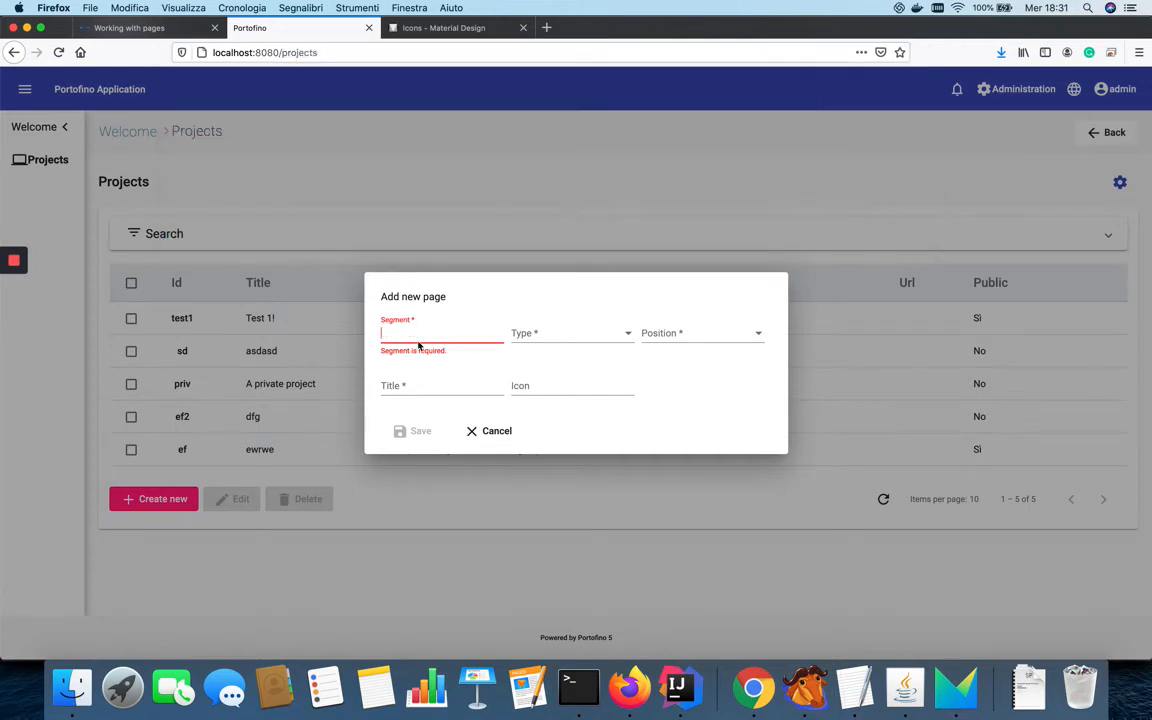
text(desc)
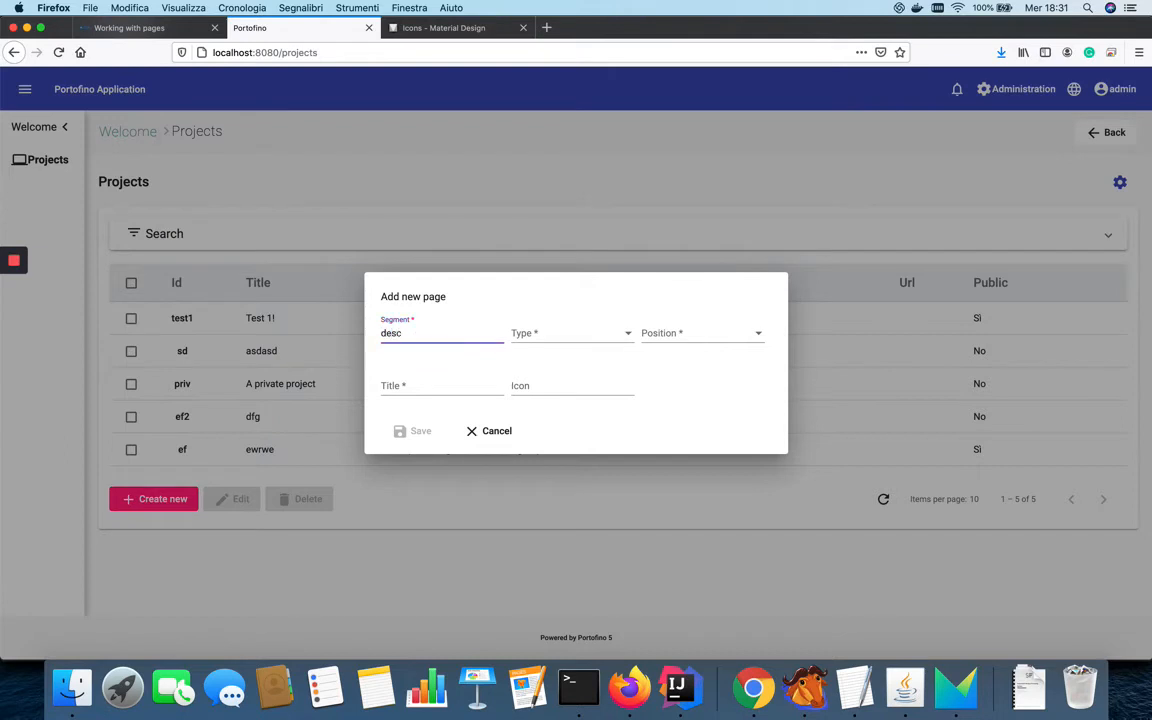
text(ription)
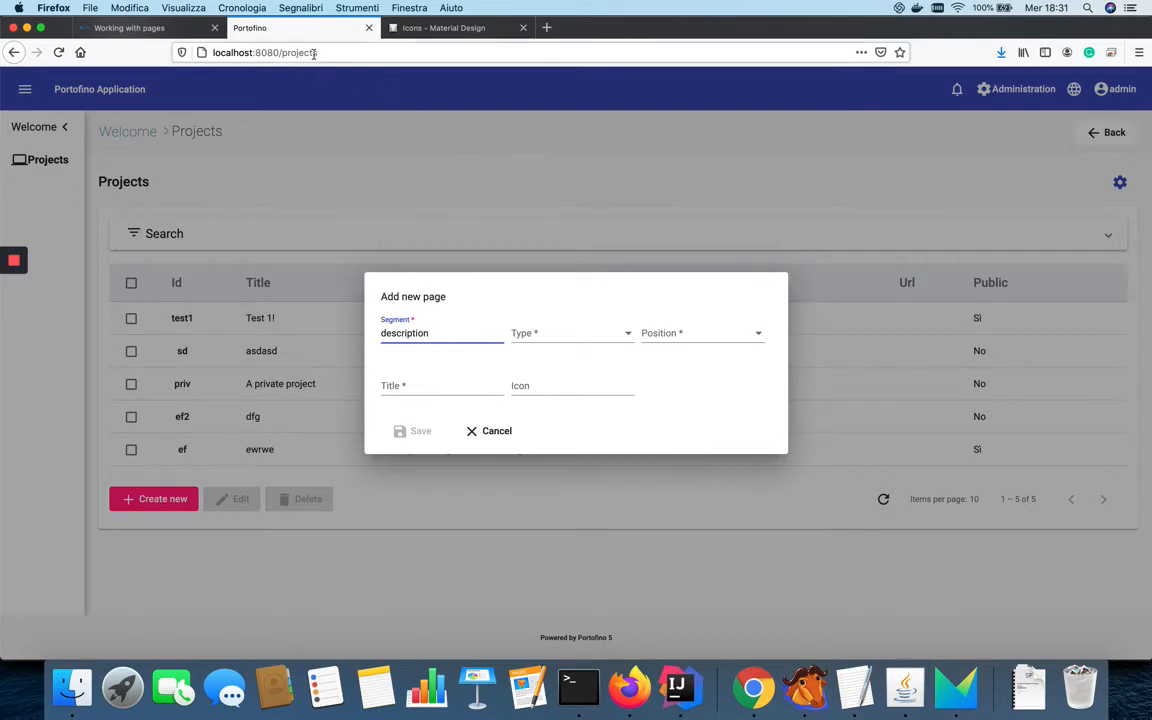
Make the new page a Text page placed as a child of the current page, titled "Description".
click(548, 334)
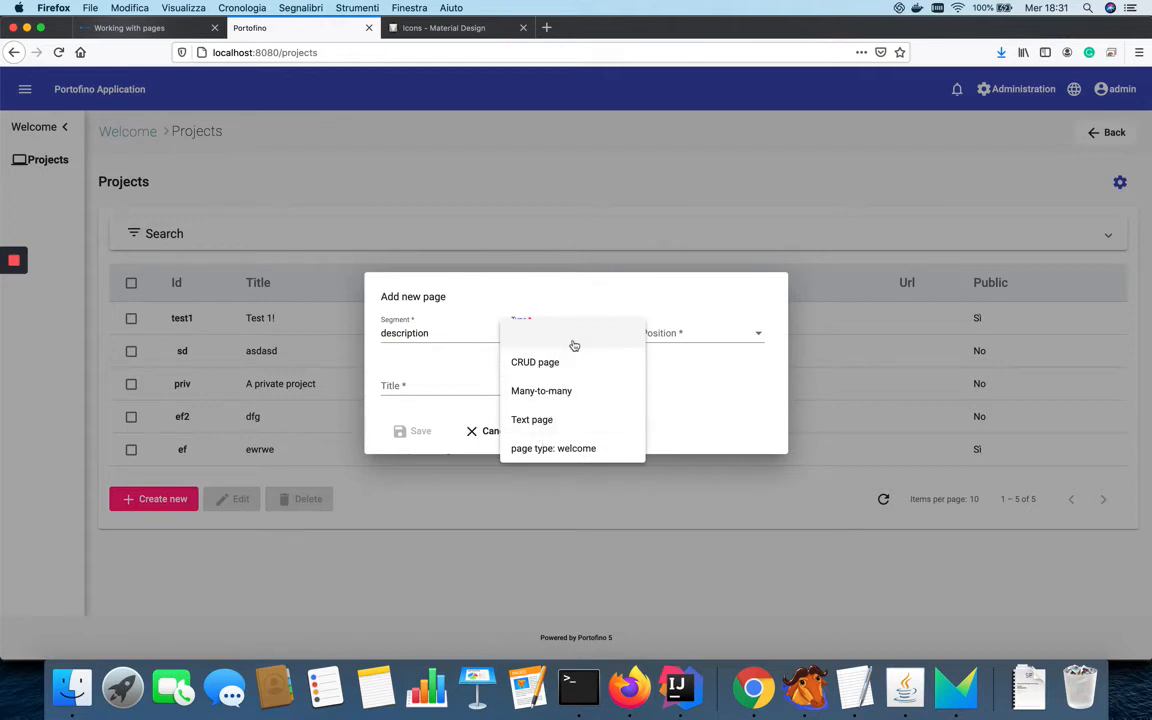
click(541, 421)
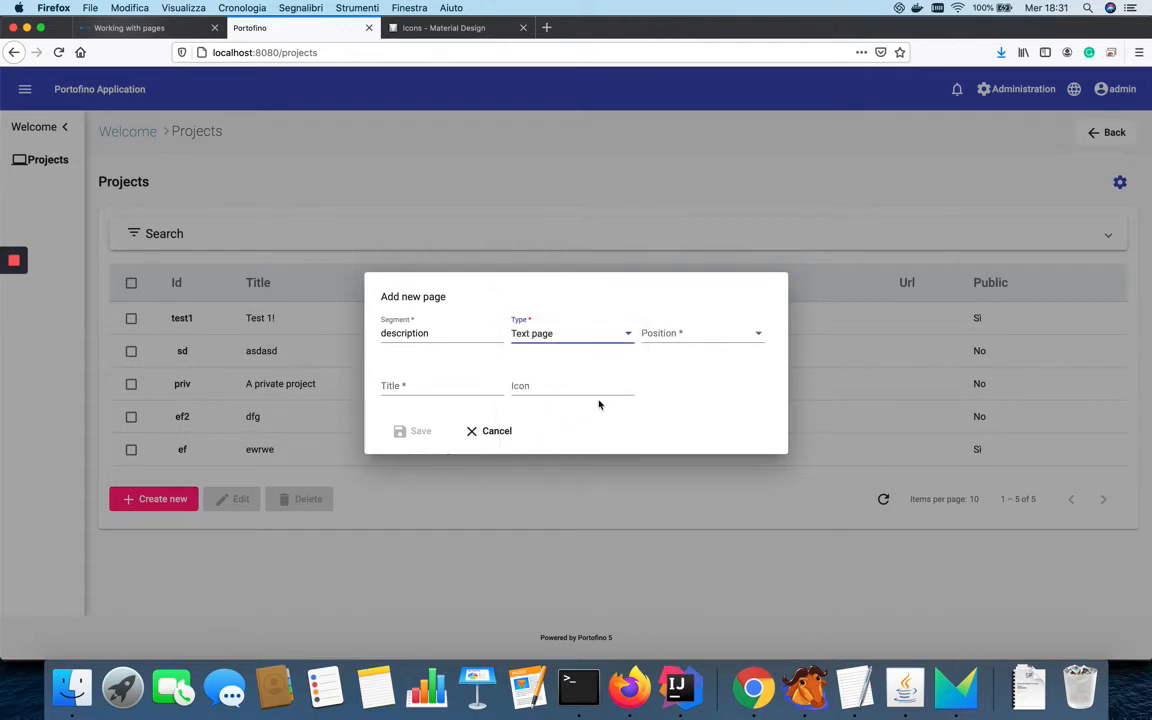
click(674, 336)
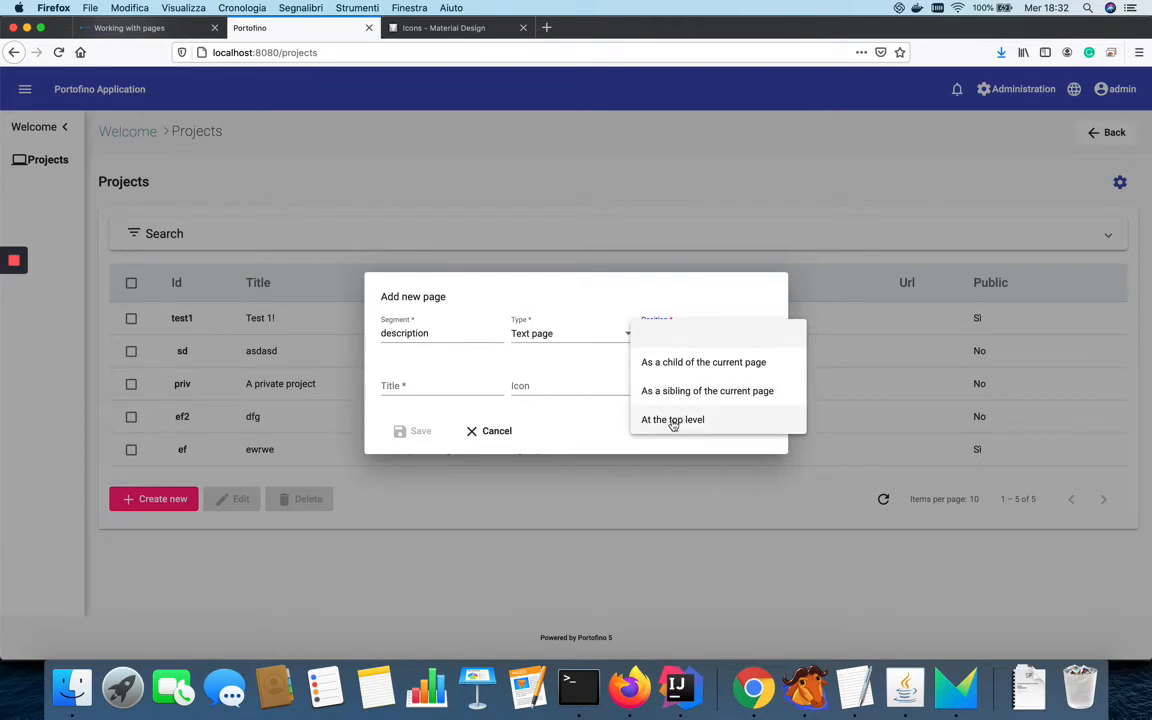
click(695, 364)
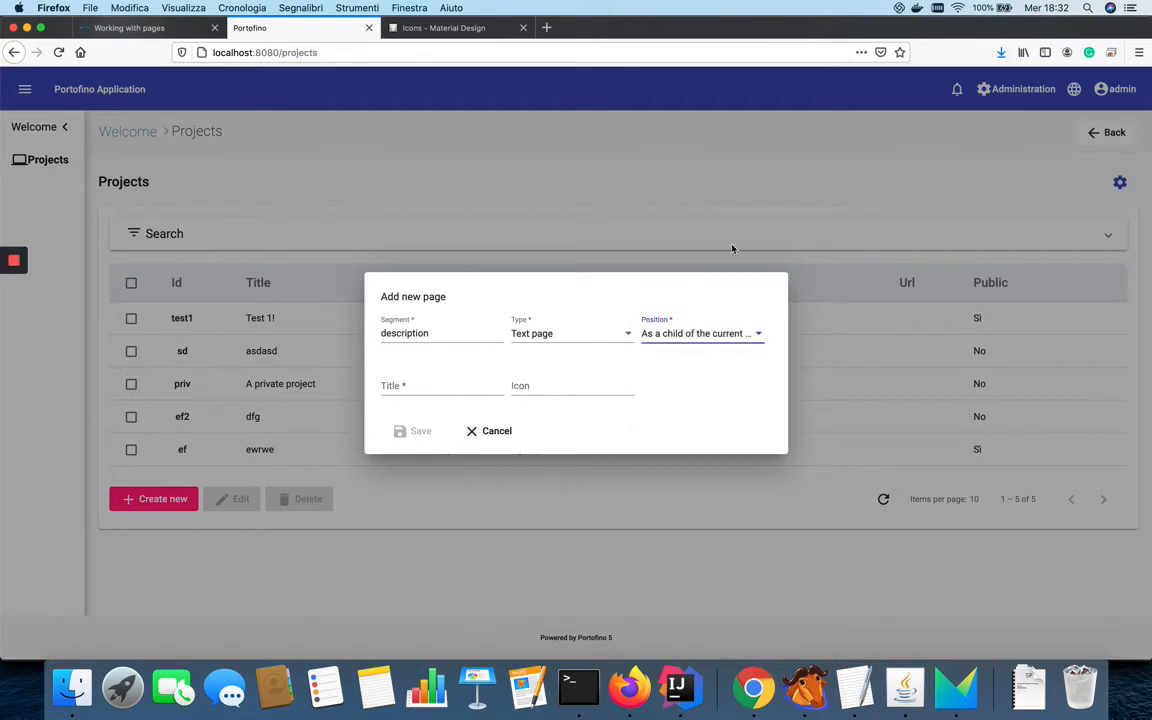
click(440, 386)
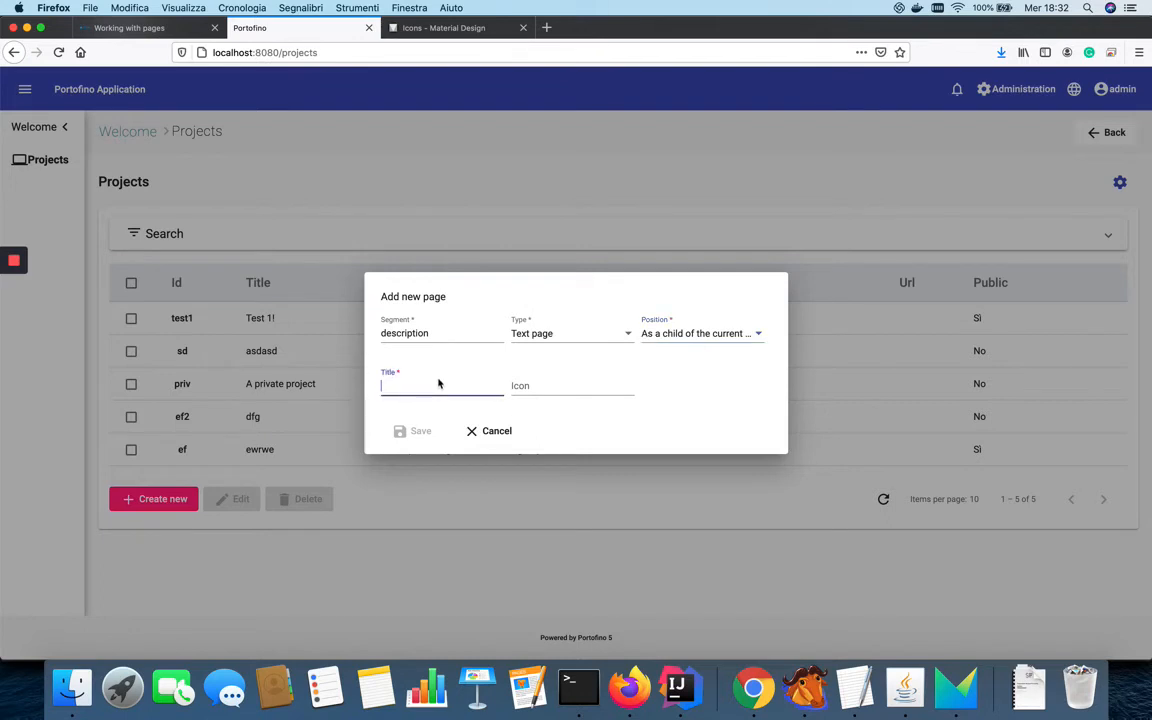
text(Description)
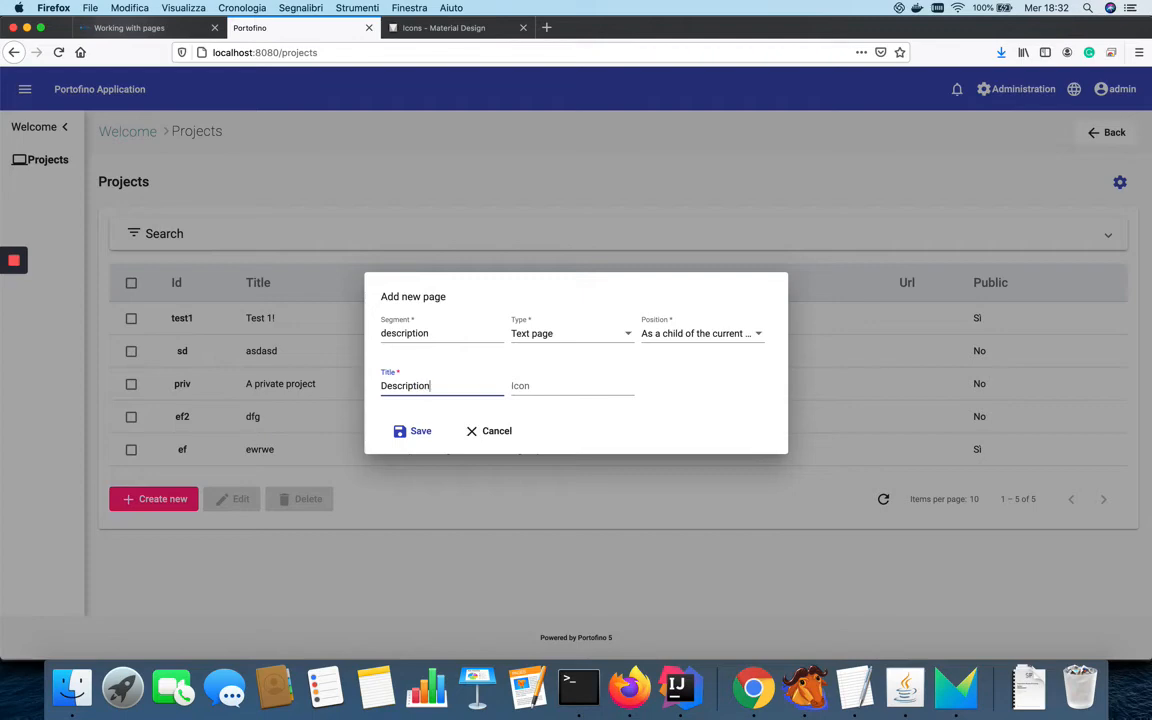
Find the help icon in the Material Design icon list, set the new page's icon to "help" in Portofino, and save.
click(530, 385)
click(440, 27)
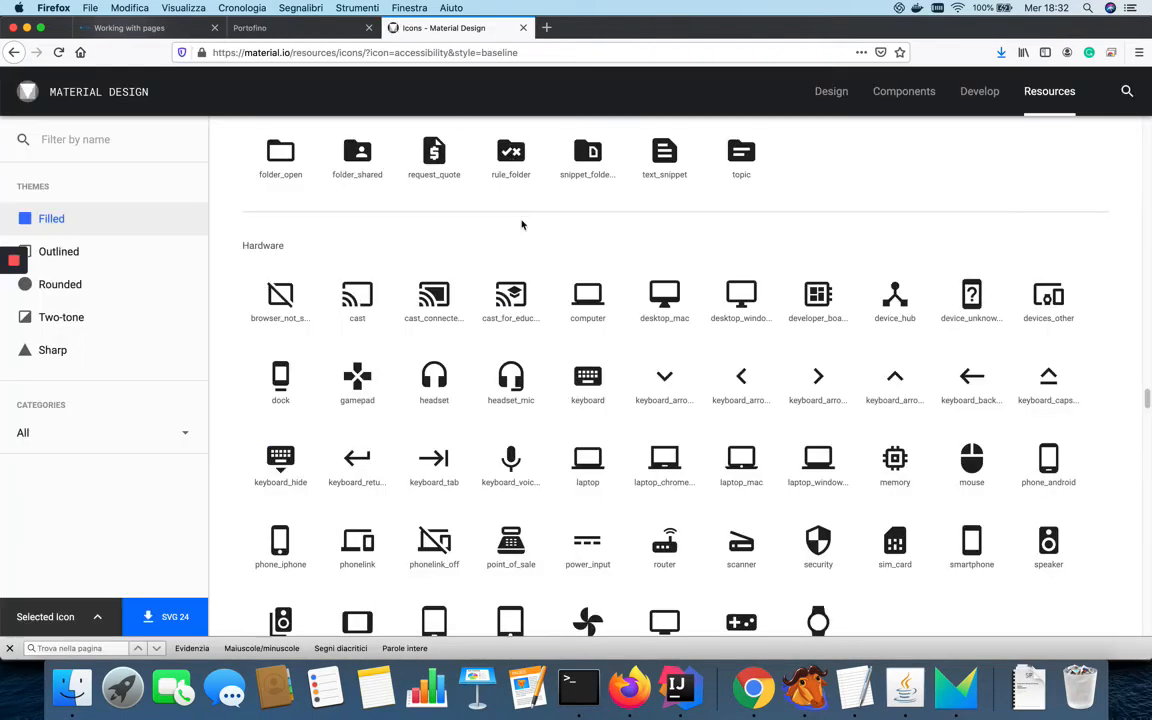
key(super+f)
text(help)
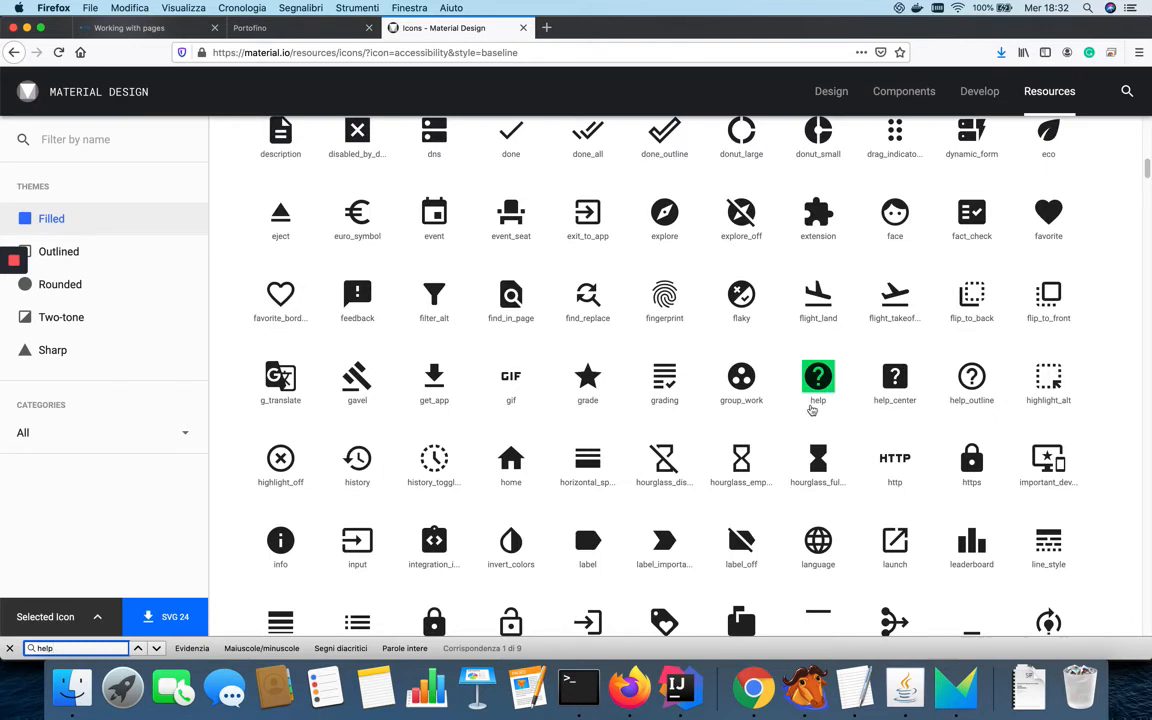
click(300, 28)
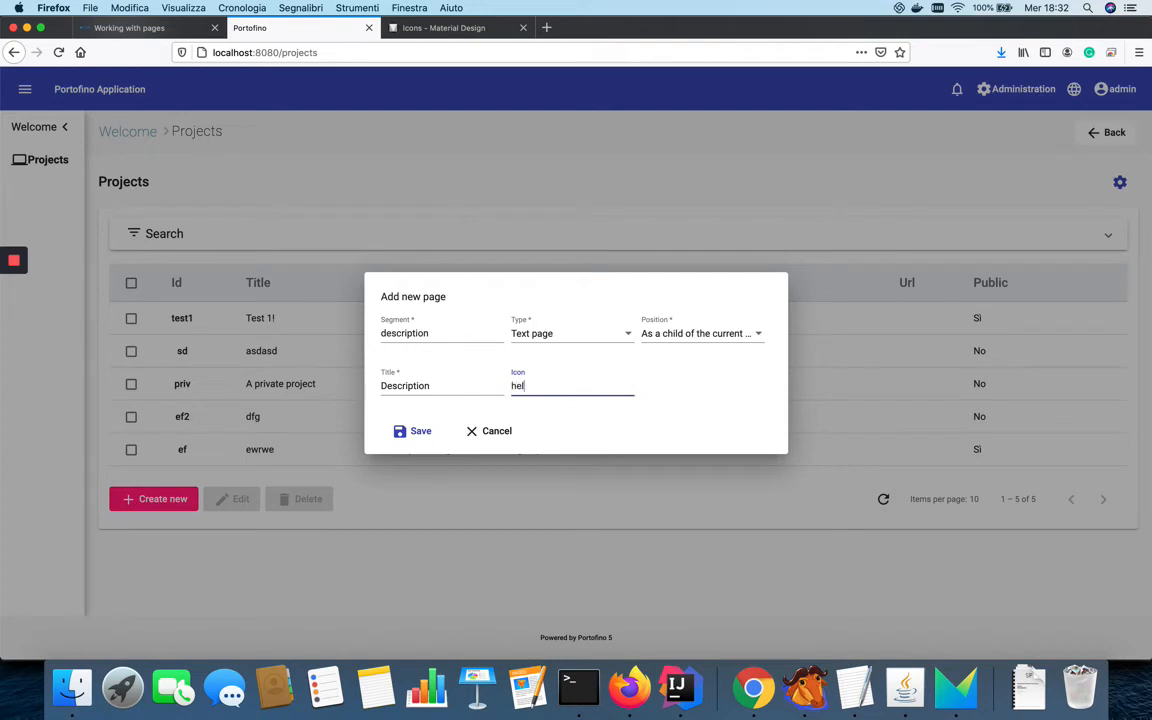
text(help)
click(412, 431)
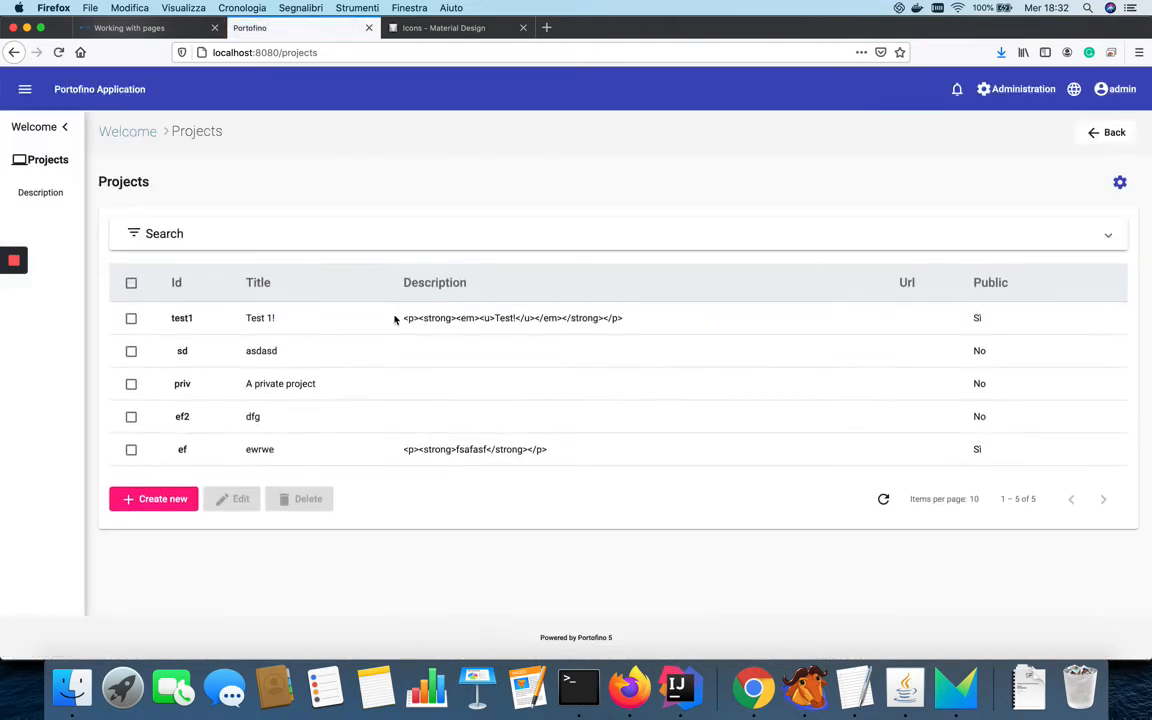
Open the Description page's settings and begin its text with "This is the Projects page." in bold.
click(54, 200)
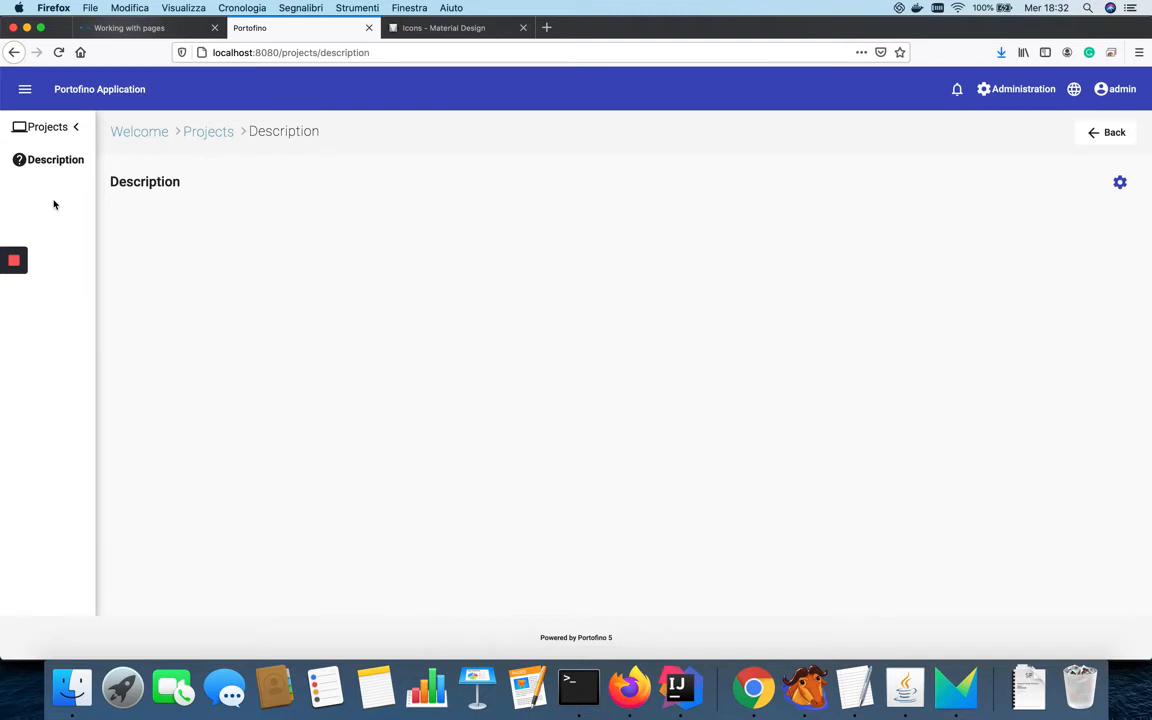
click(1120, 184)
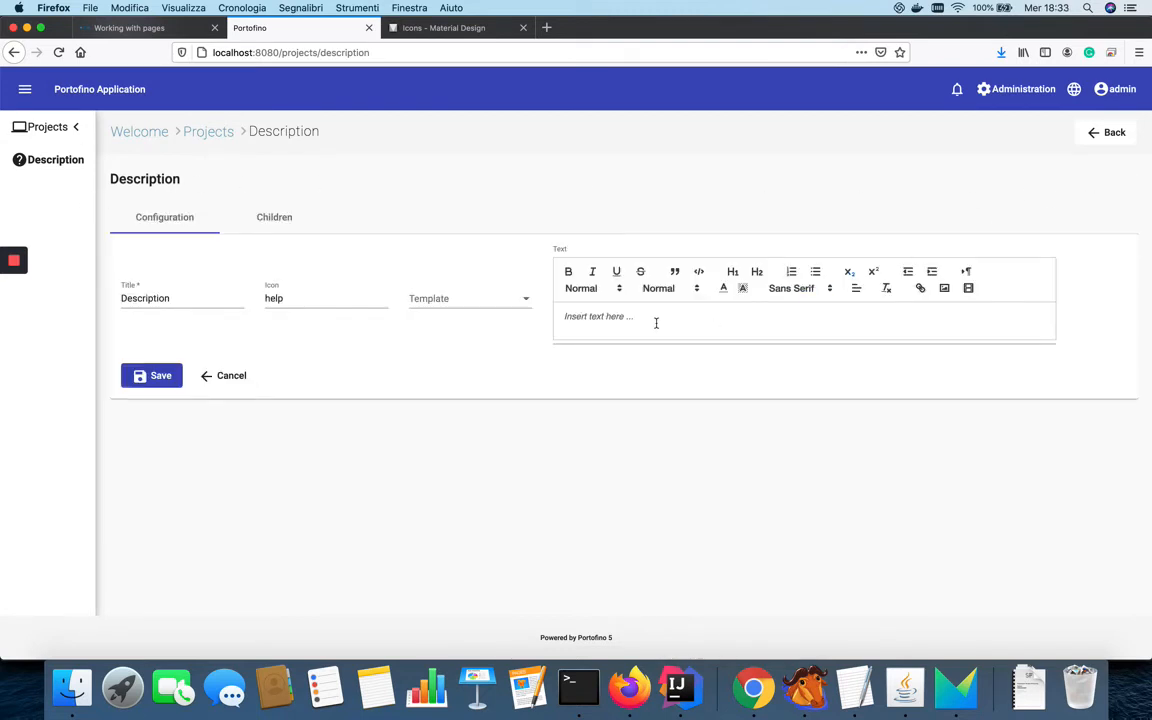
click(568, 272)
text(This is the Projects page.)
click(568, 271)
Continue in regular text with "Here, you can find all the projects that you may work on.", add a "Have fun!" paragraph, and save.
text(Here, you can find)
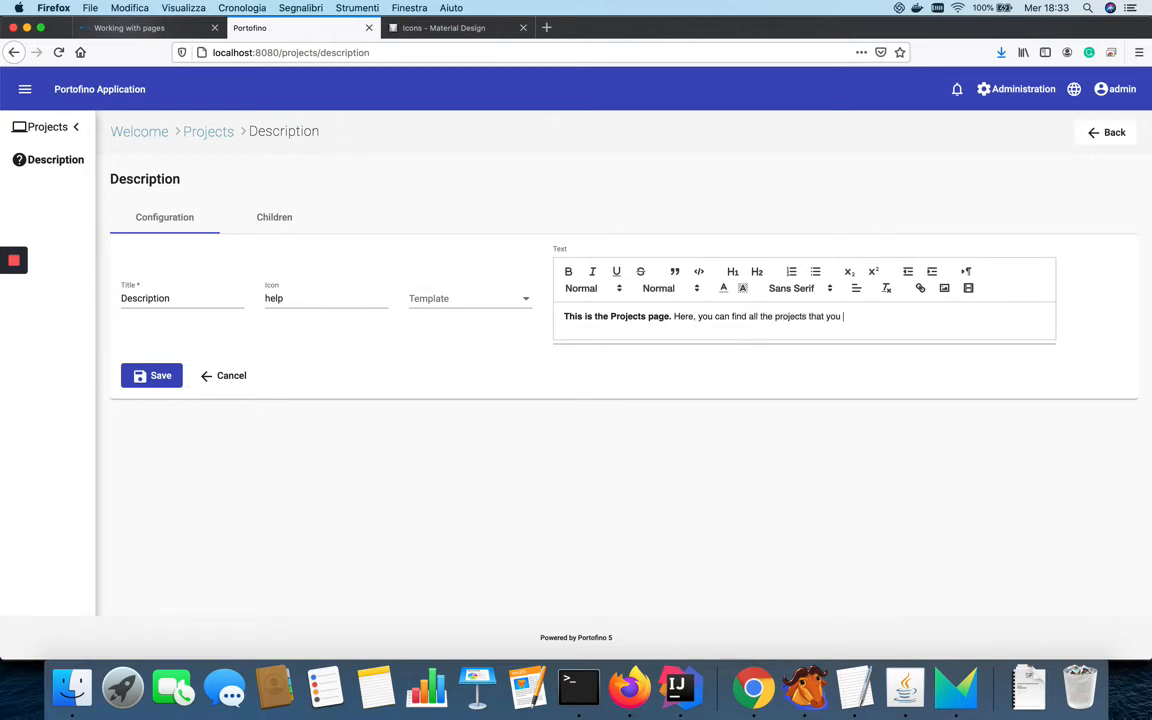
text(all the projects that you may work on.)
key(Return)
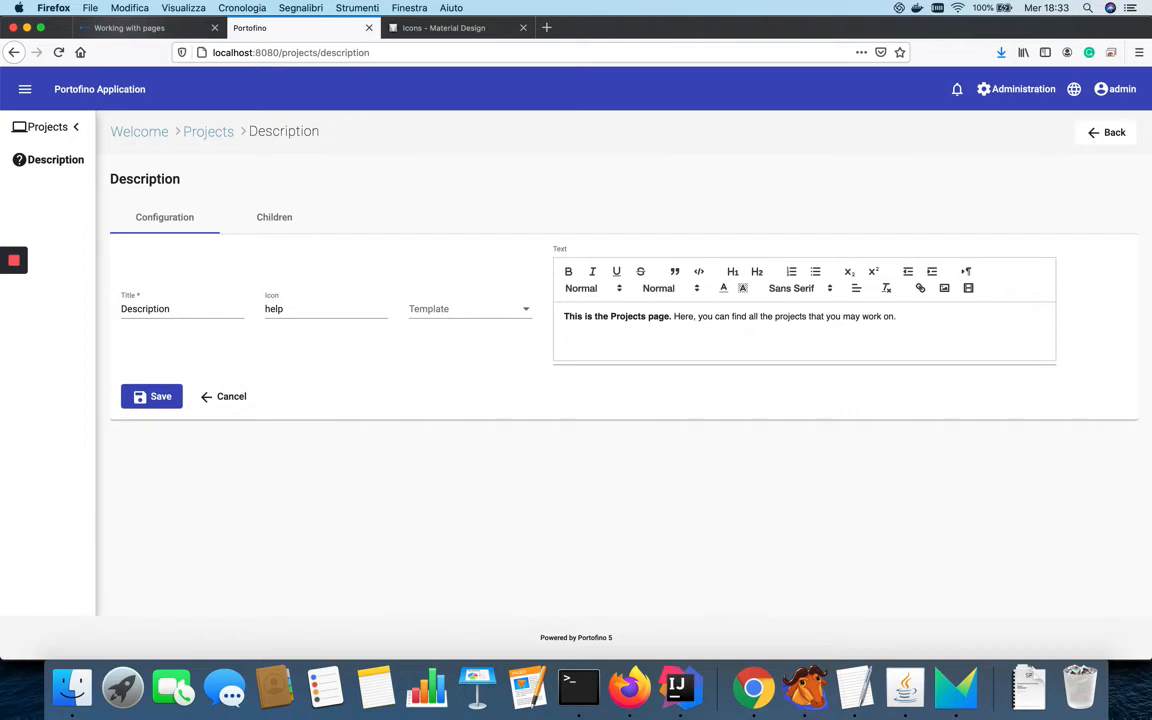
text(Have fgu)
click(139, 400)
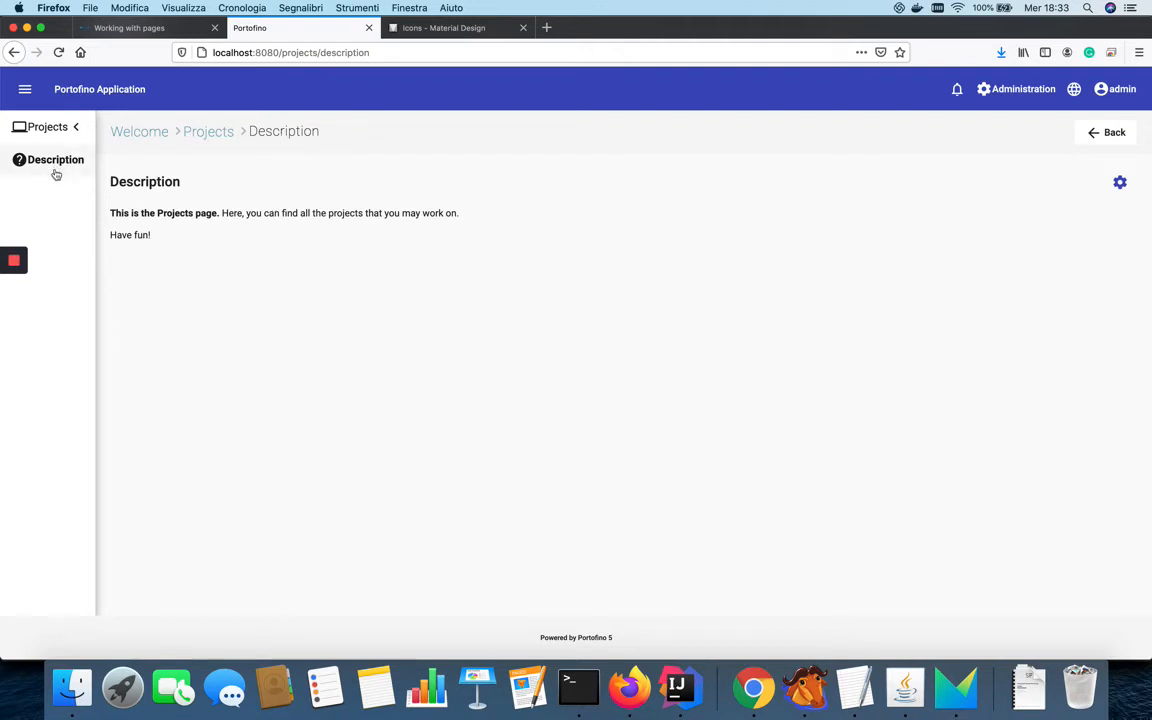
In the Projects page's children settings, mark Description as embedded, remove it from navigation, save, and review the embedded text.
click(218, 134)
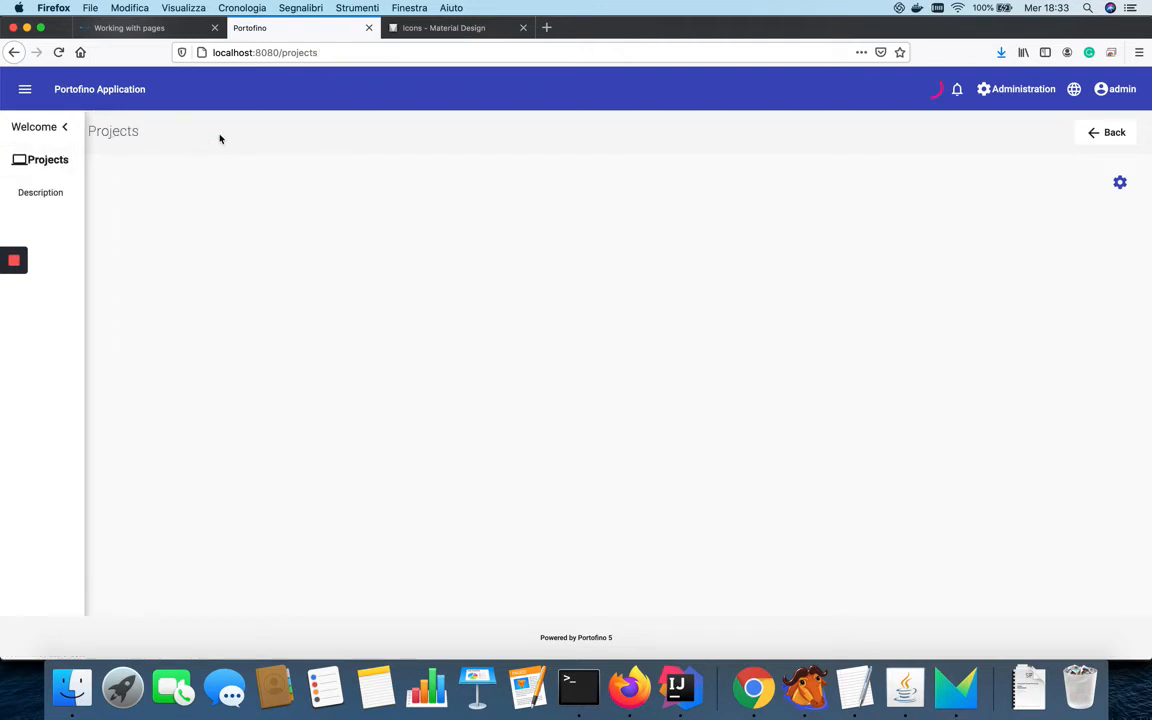
click(1120, 184)
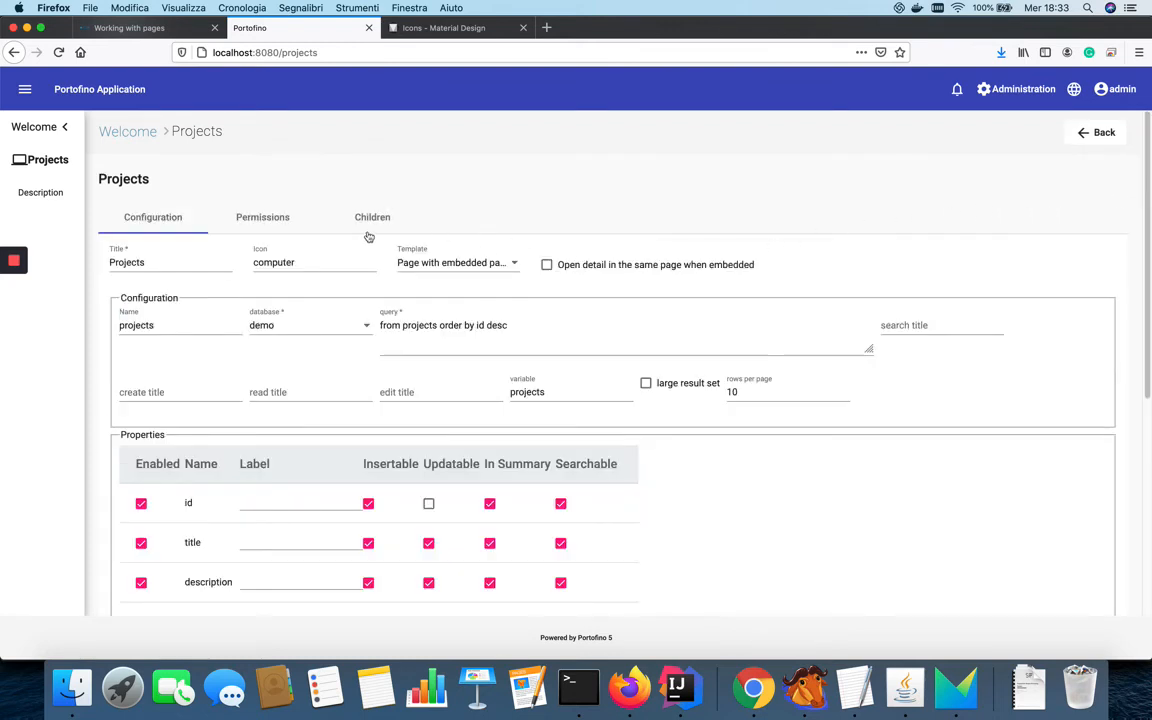
click(372, 218)
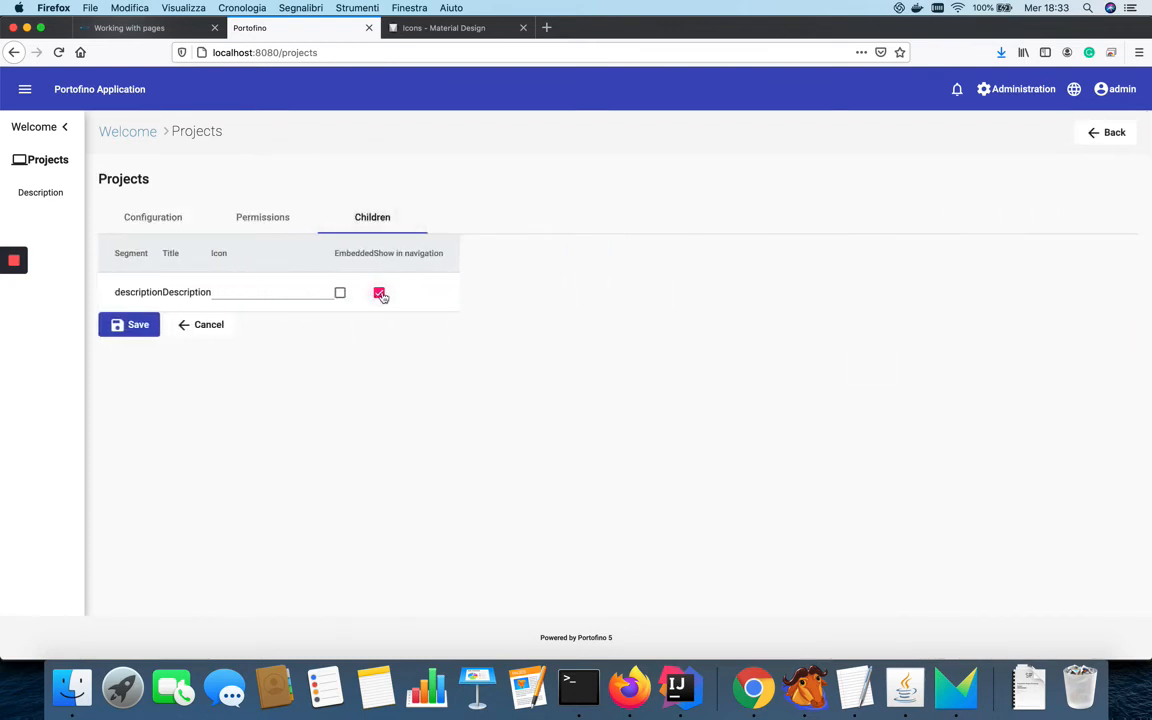
click(380, 293)
click(340, 293)
click(139, 330)
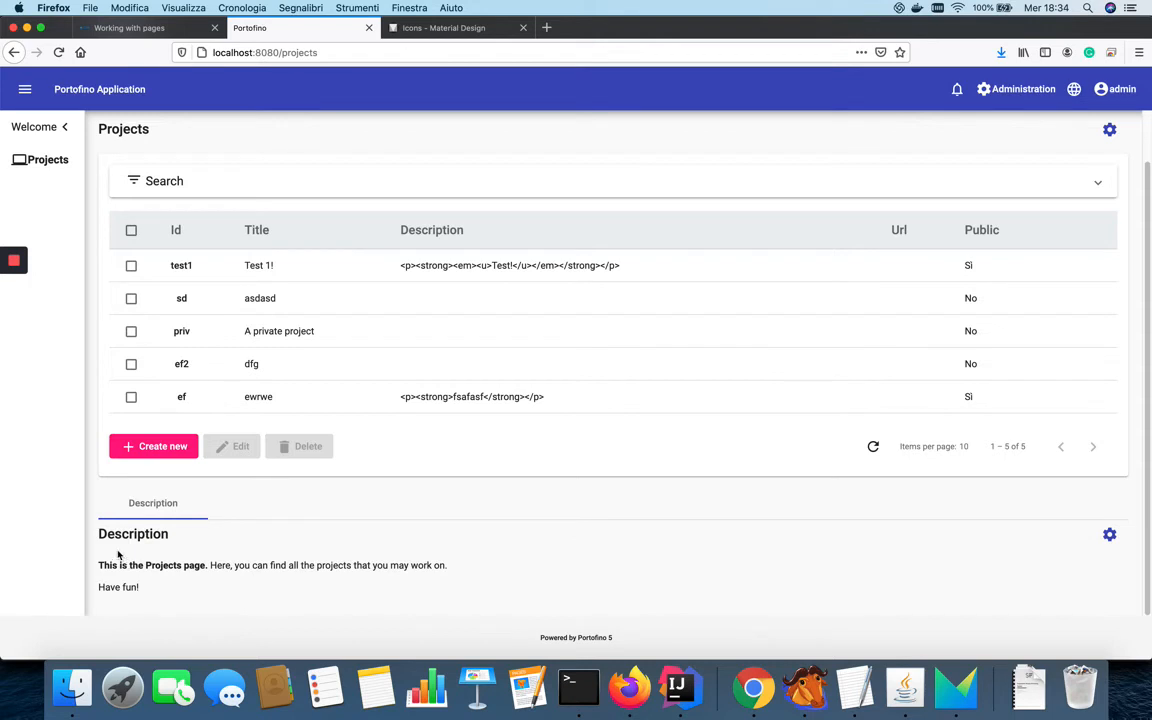
drag(118, 555, 260, 568)
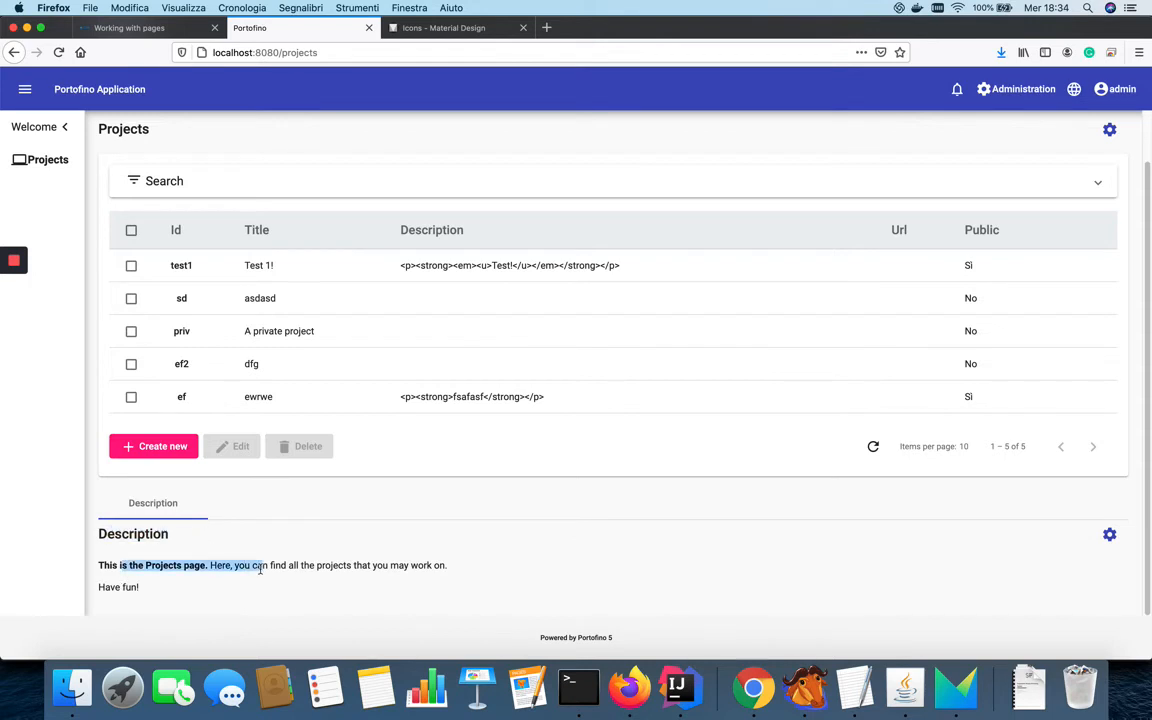
click(165, 602)
Switch the Projects page's template to "The default template" and save the configuration.
scroll(306, 548, up, 2)
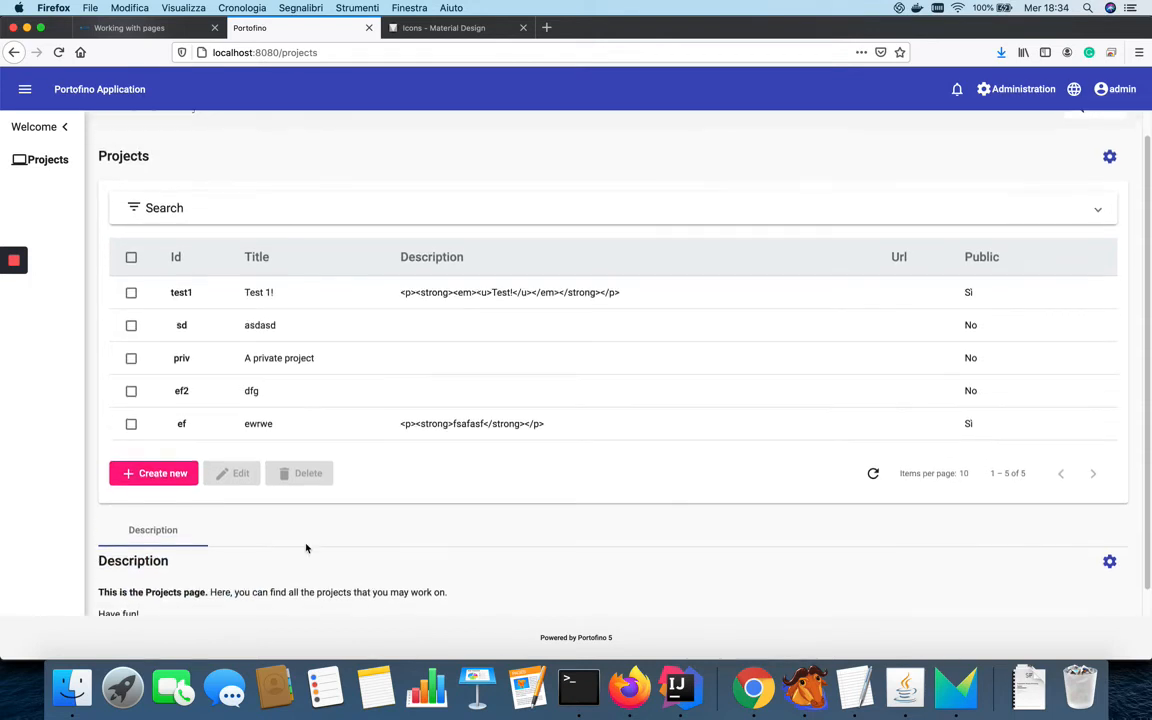
scroll(306, 548, up, 2)
click(1108, 180)
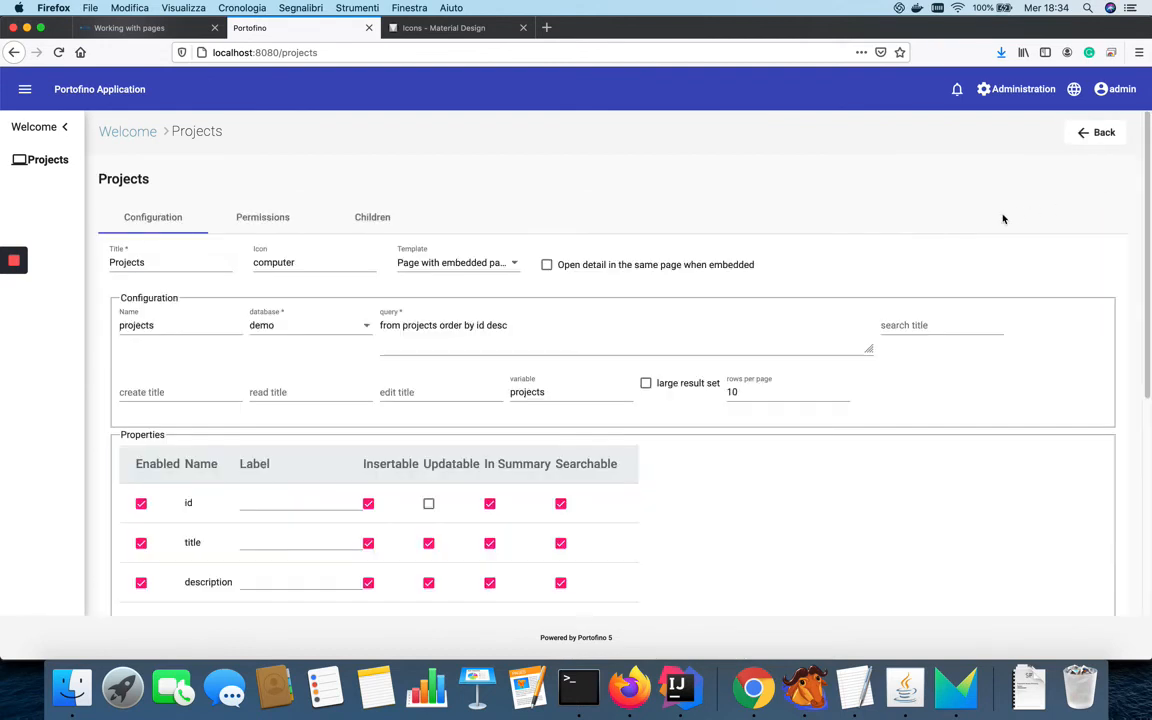
click(434, 248)
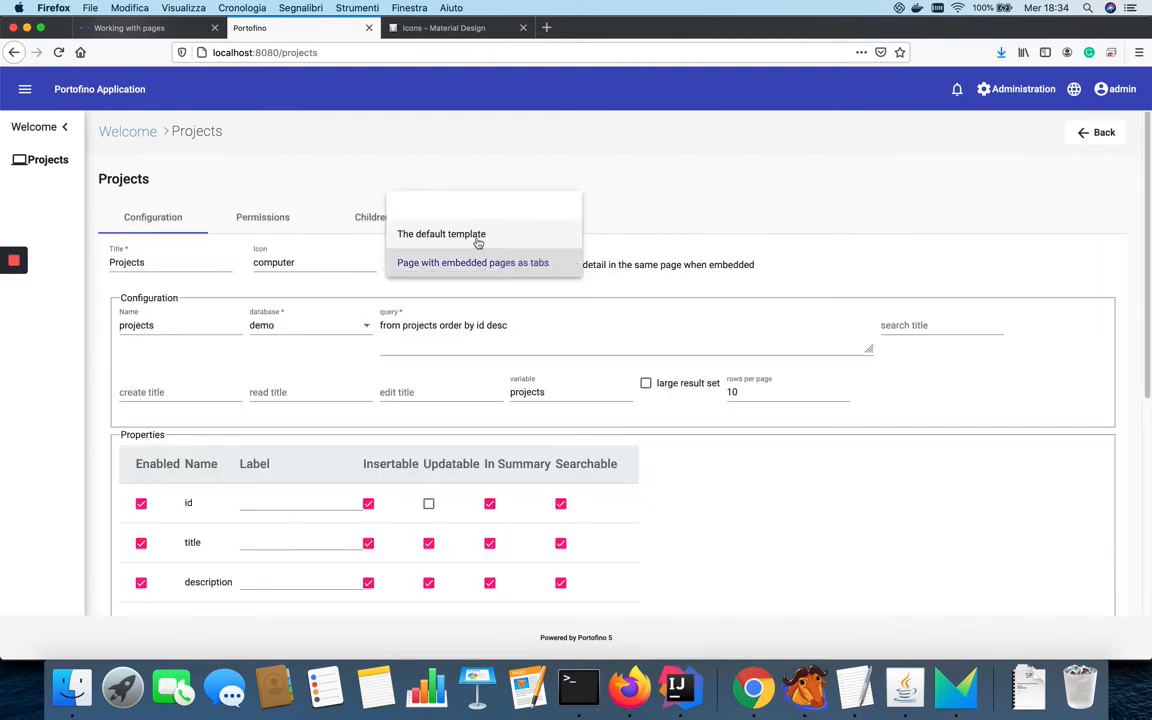
click(478, 240)
scroll(681, 391, down, 7)
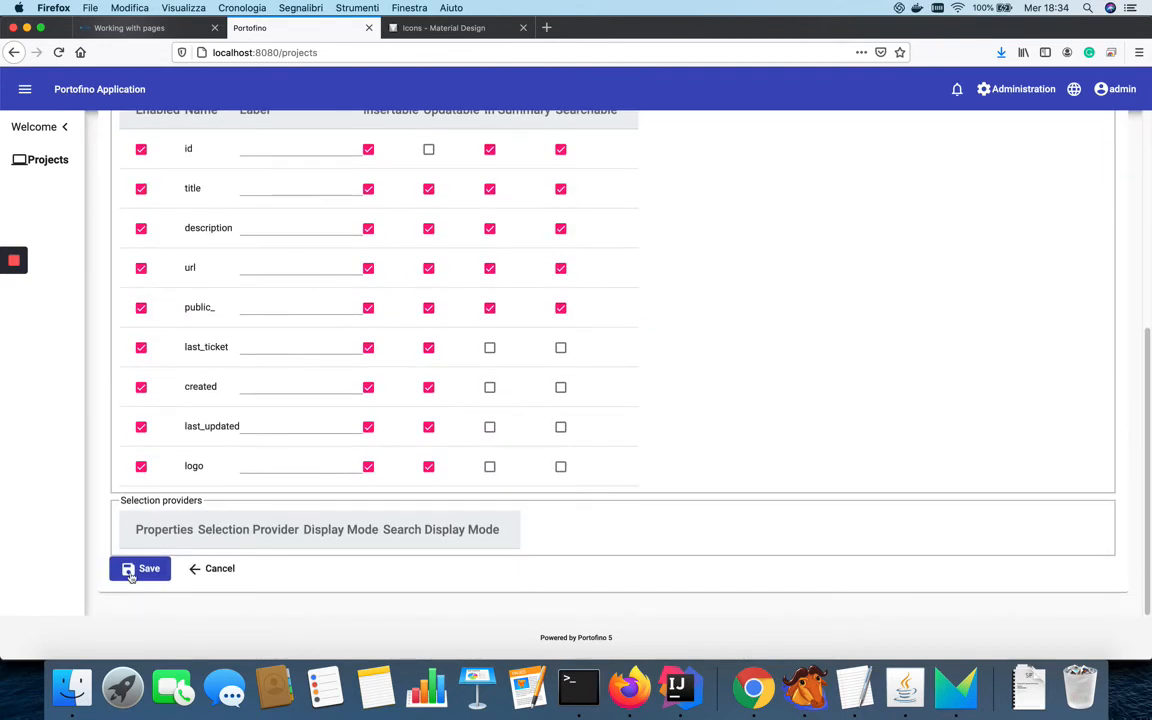
click(131, 576)
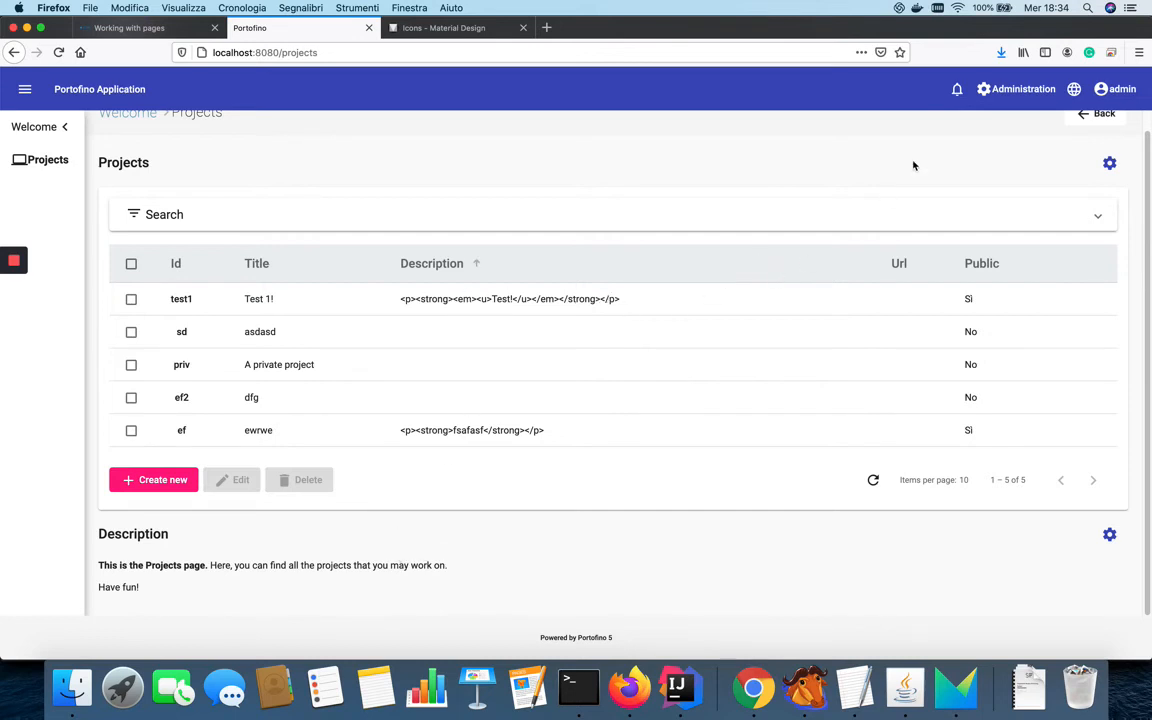
click(1018, 92)
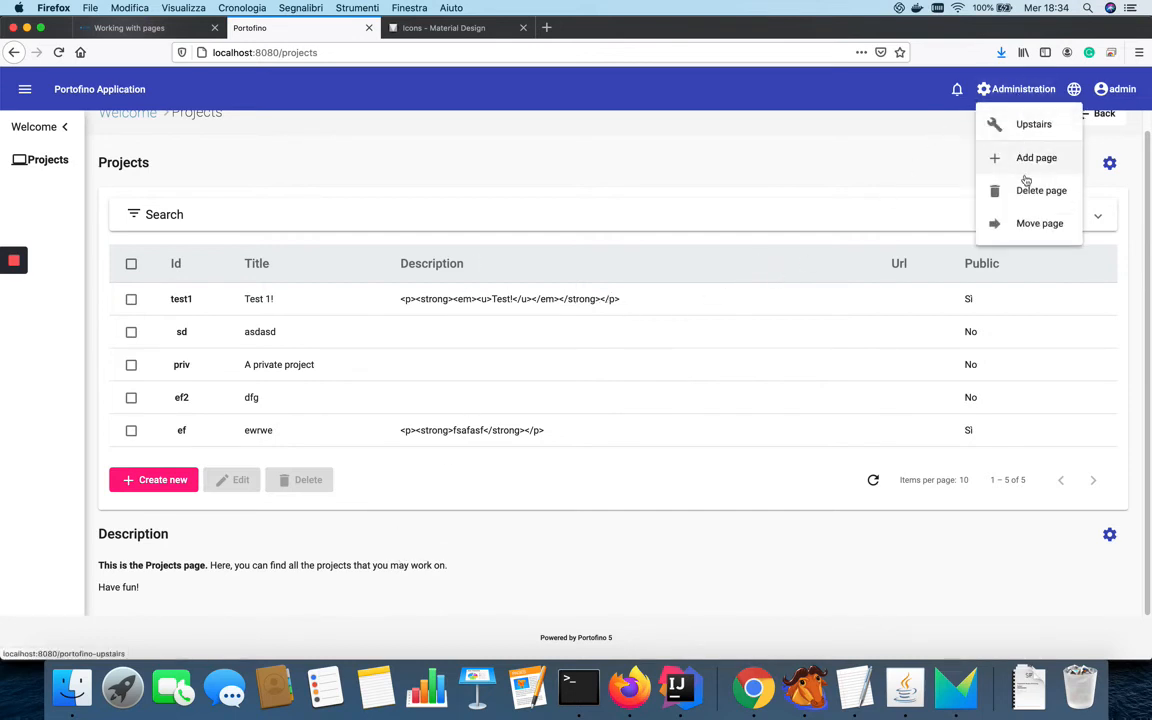
click(864, 147)
scroll(914, 167, up, 1)
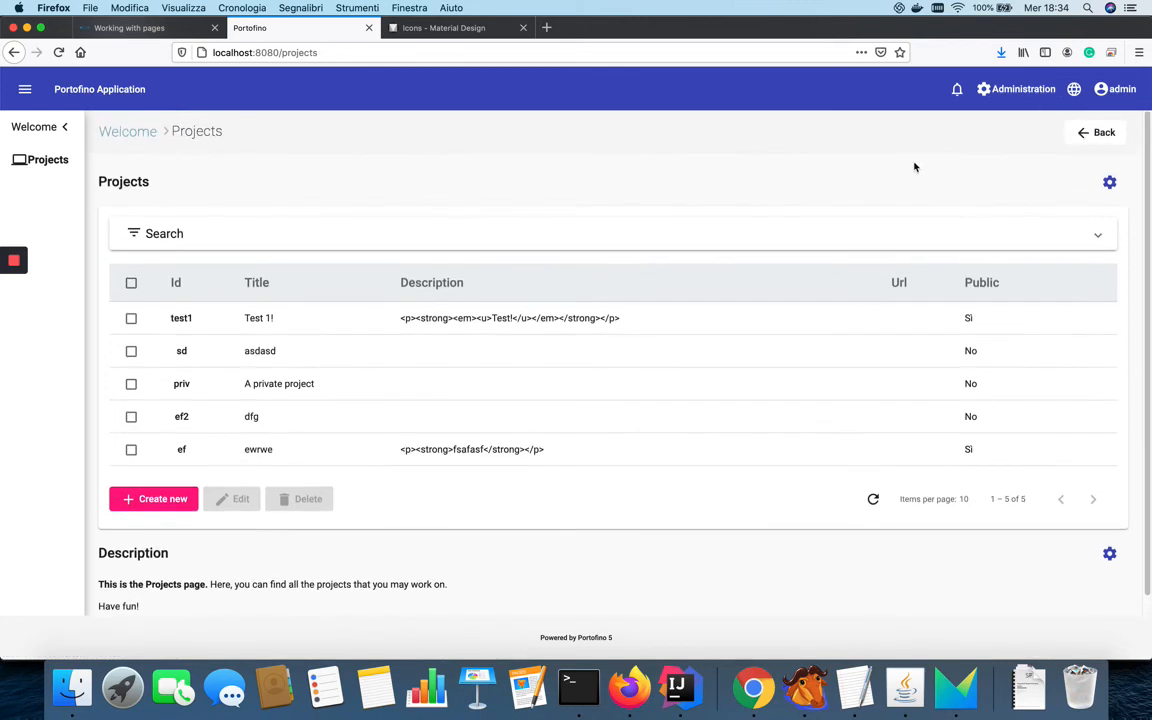
scroll(836, 192, down, 1)
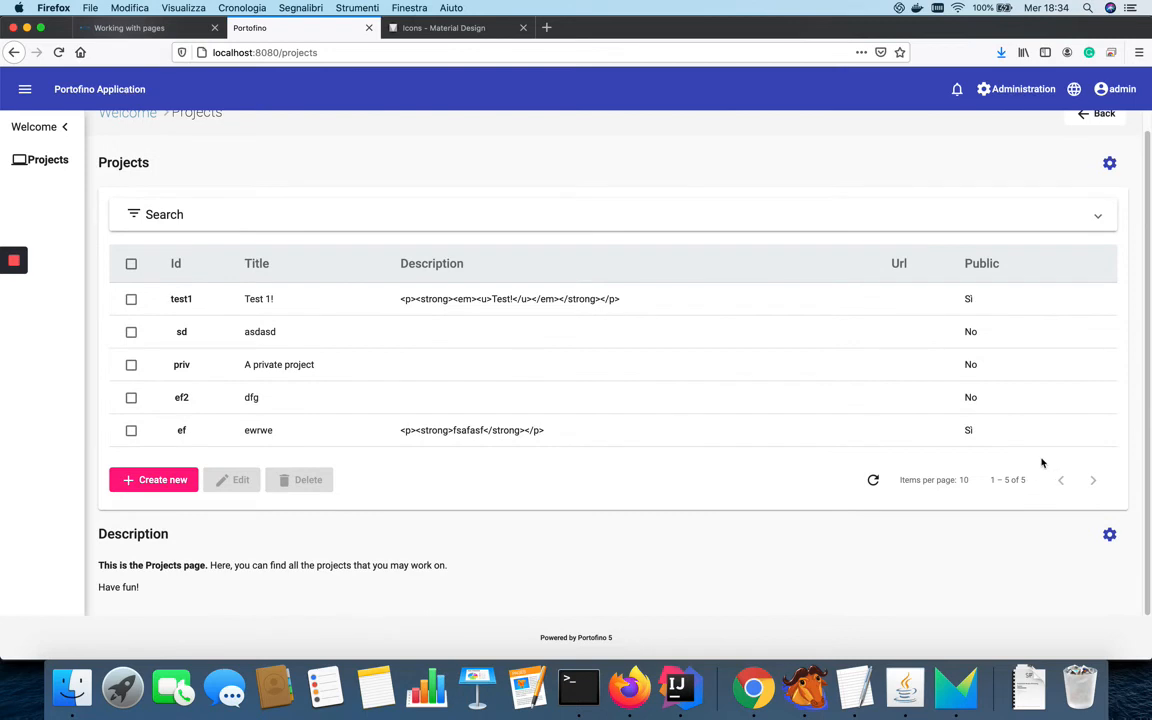
In the Projects page's children settings, make the Description page show in navigation and save.
click(1109, 162)
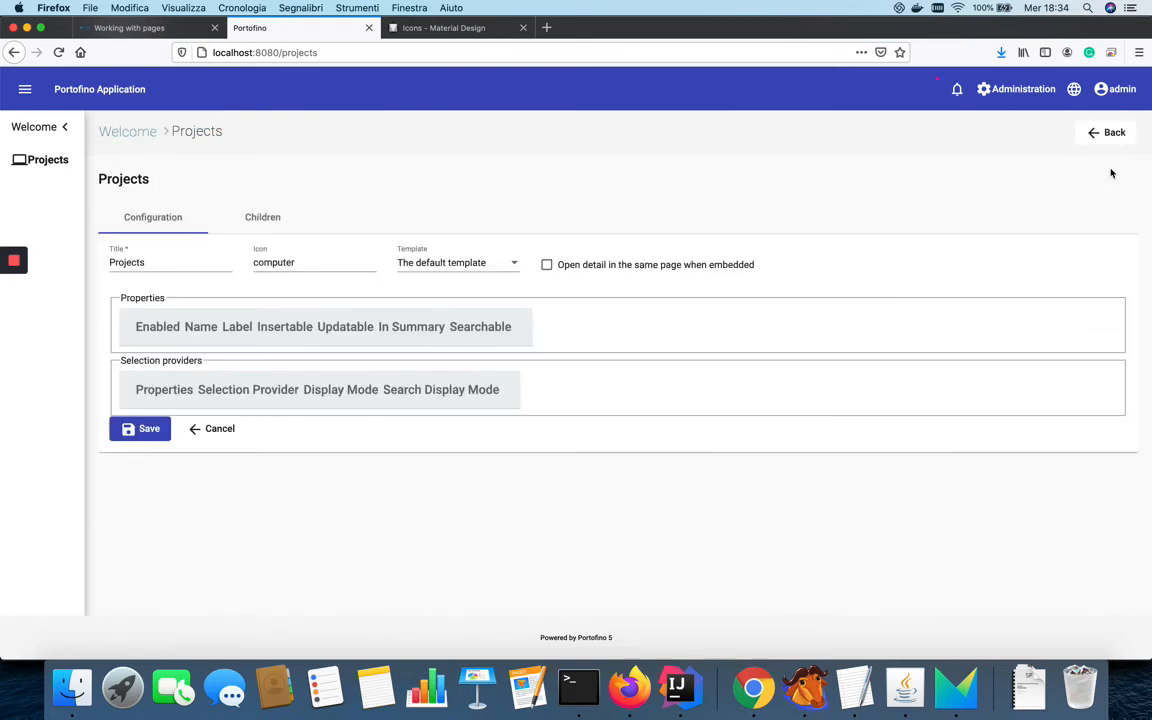
click(378, 216)
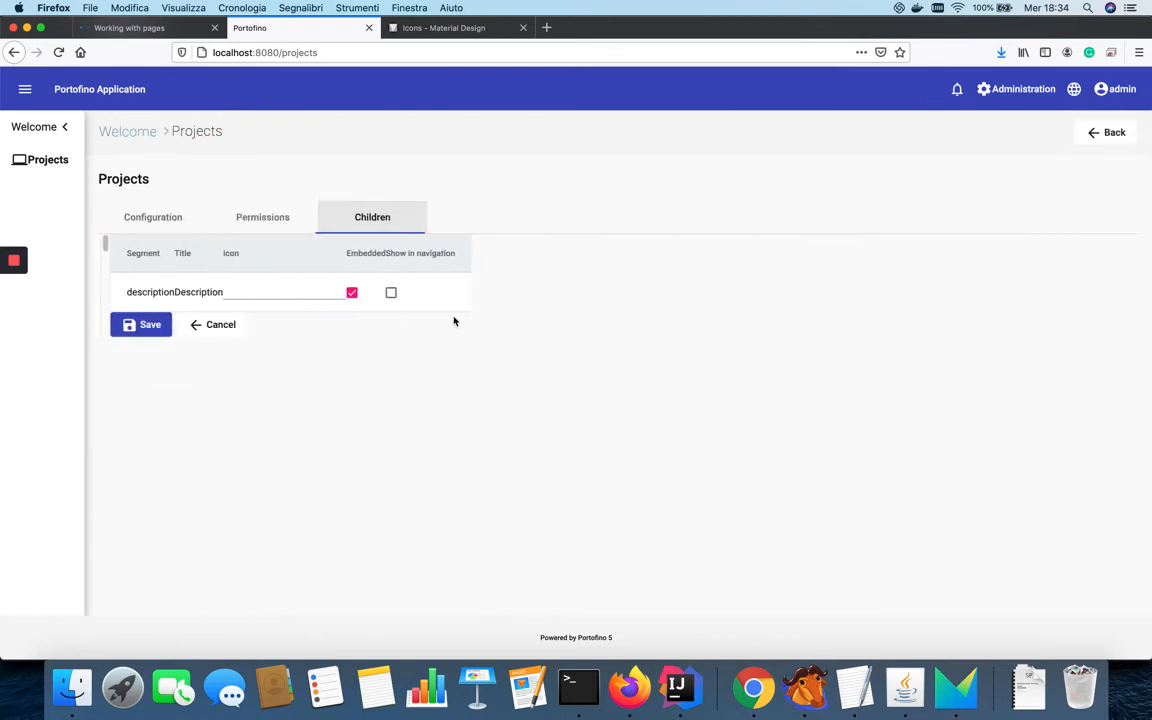
click(379, 293)
click(126, 324)
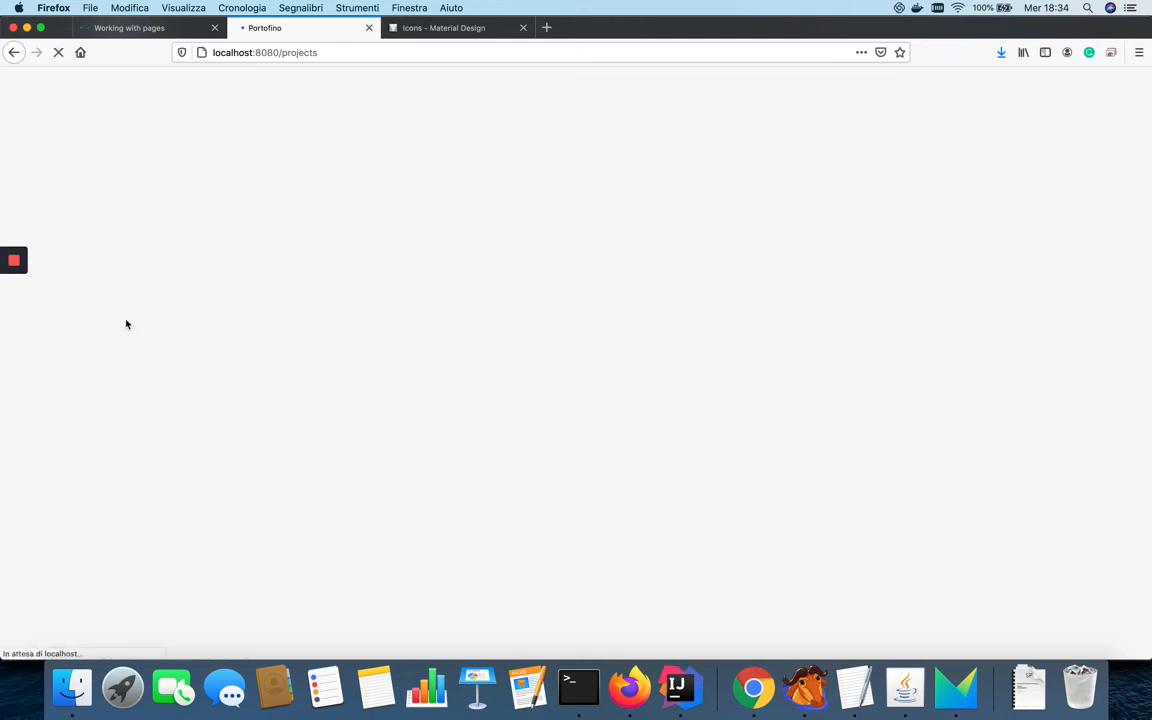
Move the Description page to the destination "/" and view it on the Welcome page.
click(37, 199)
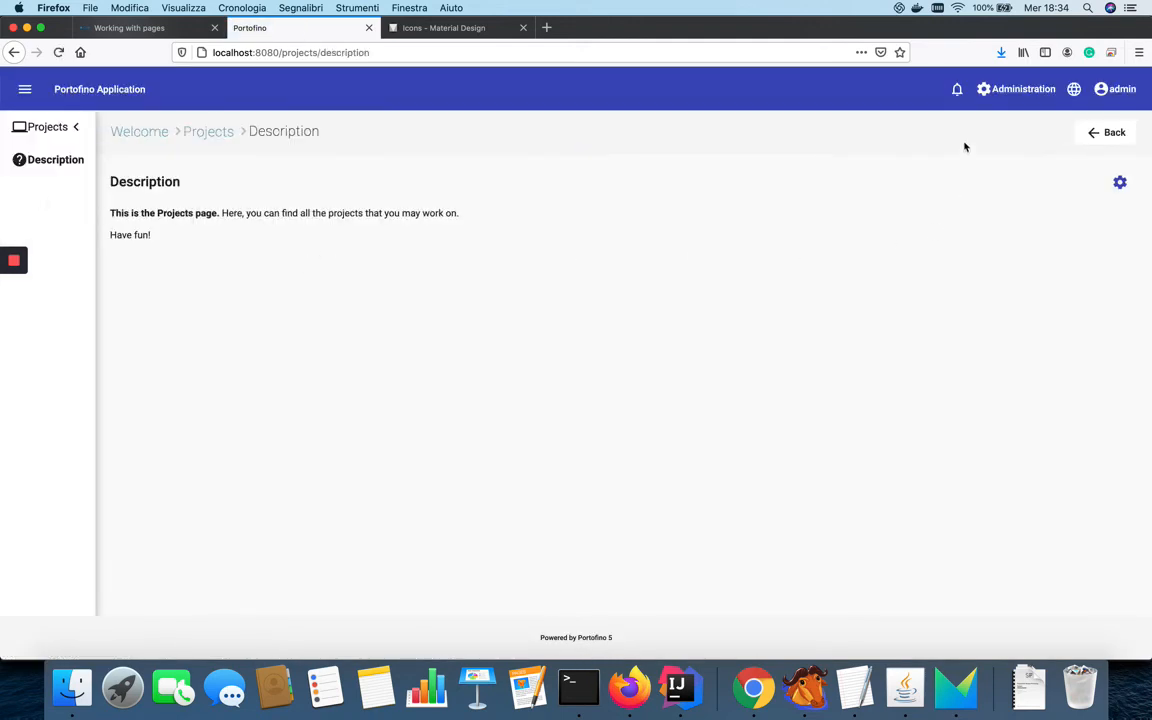
click(1020, 92)
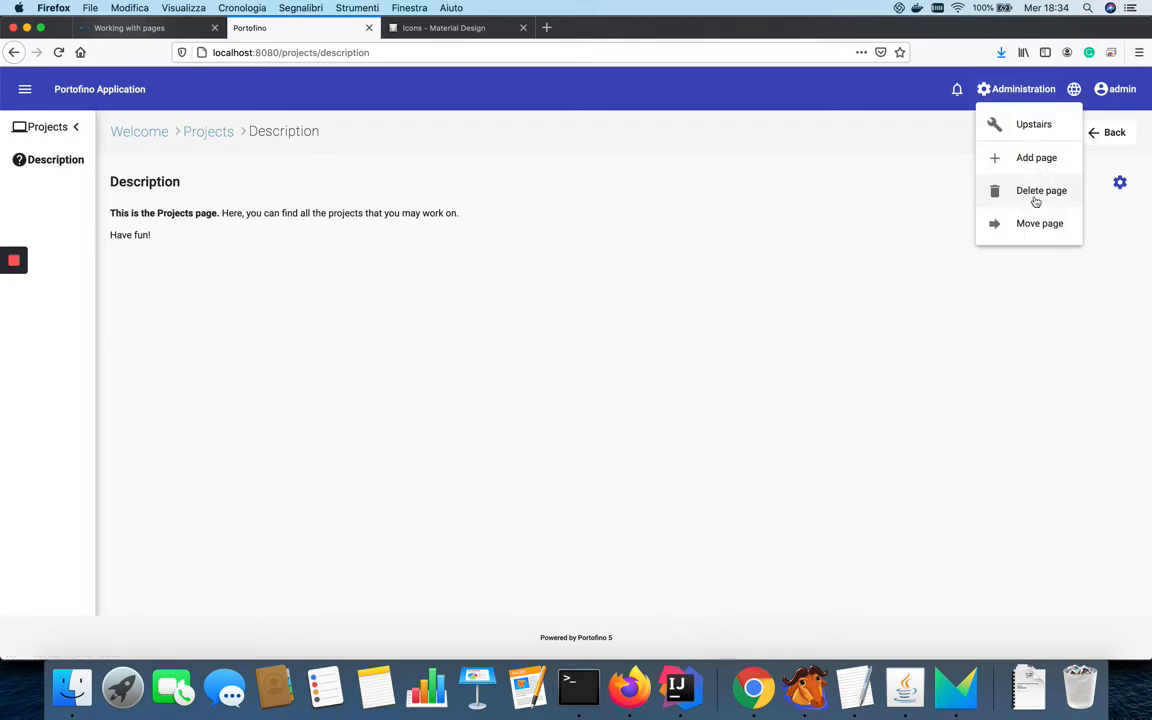
click(1036, 240)
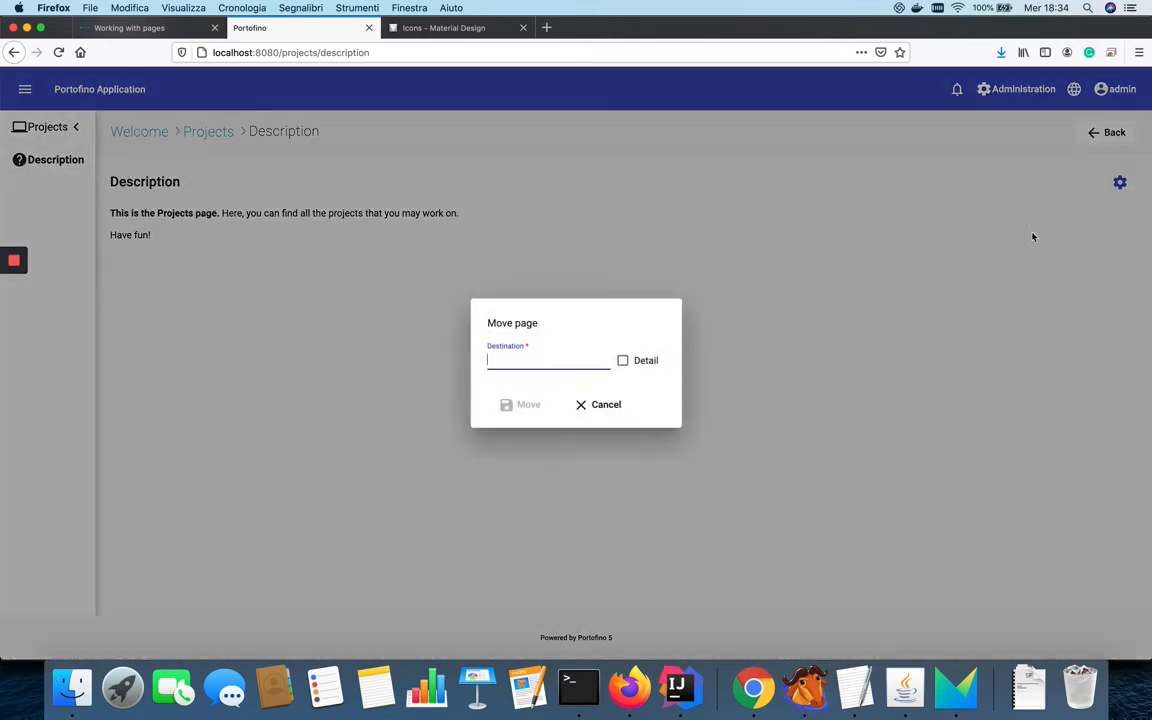
text(/)
click(528, 415)
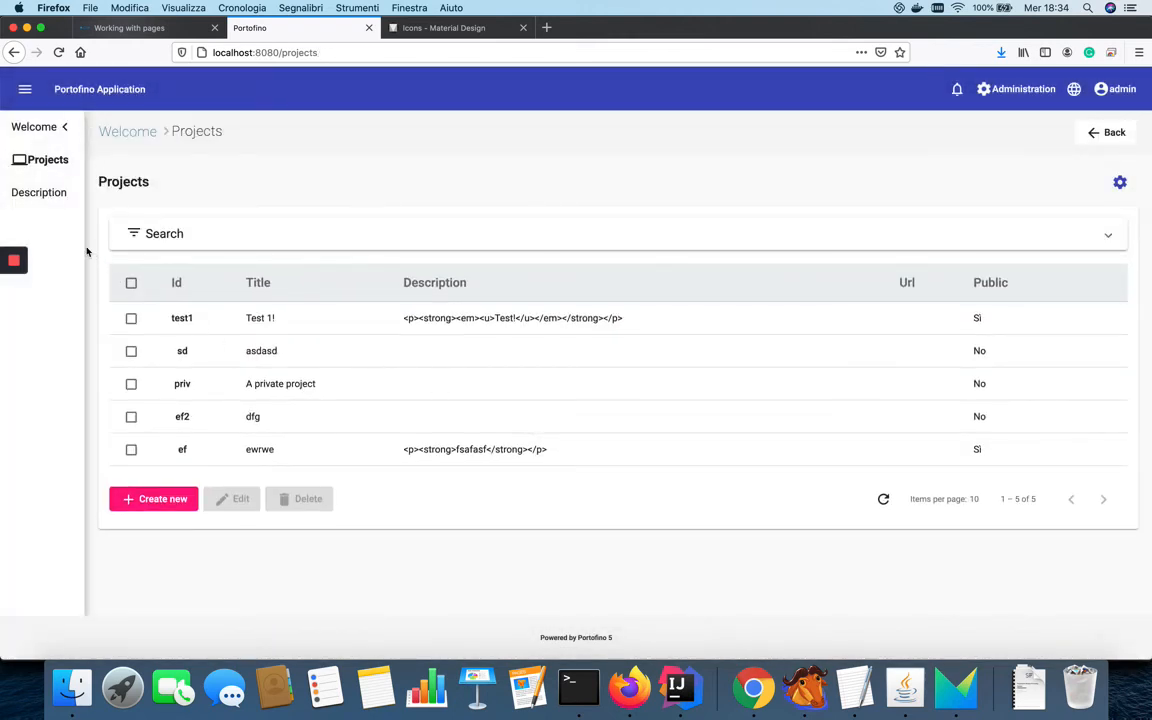
click(58, 130)
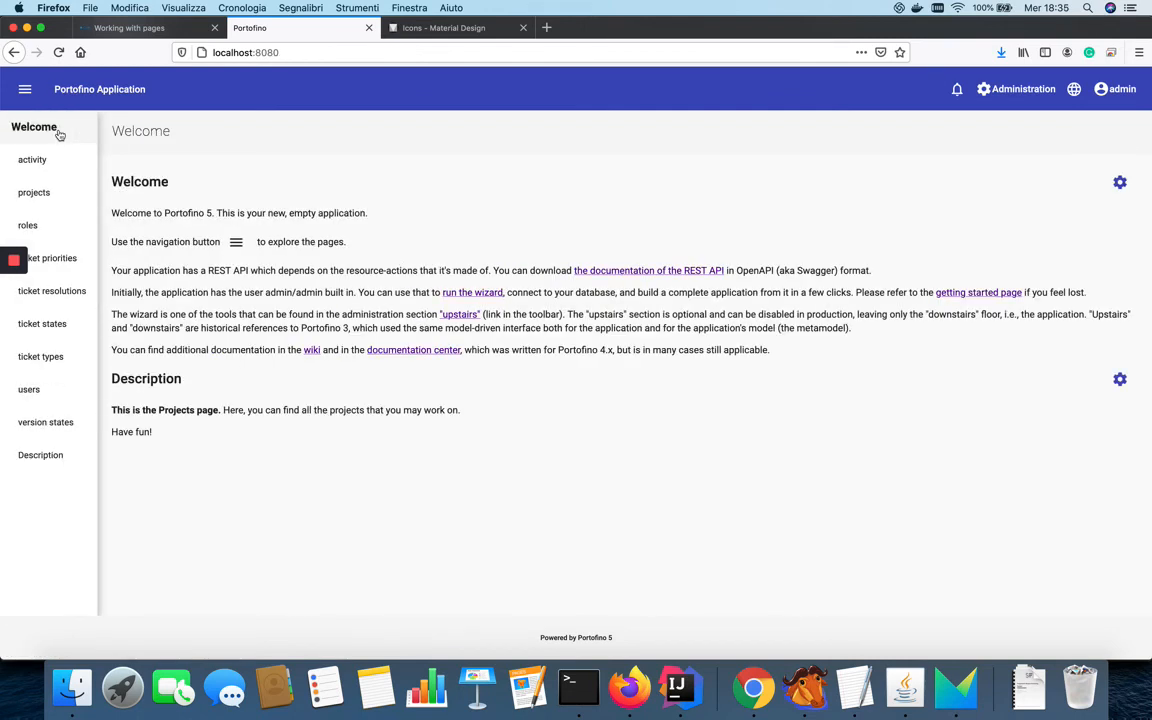
Move the Description page from the root to the destination "/projects" and review it under the Projects page.
click(58, 459)
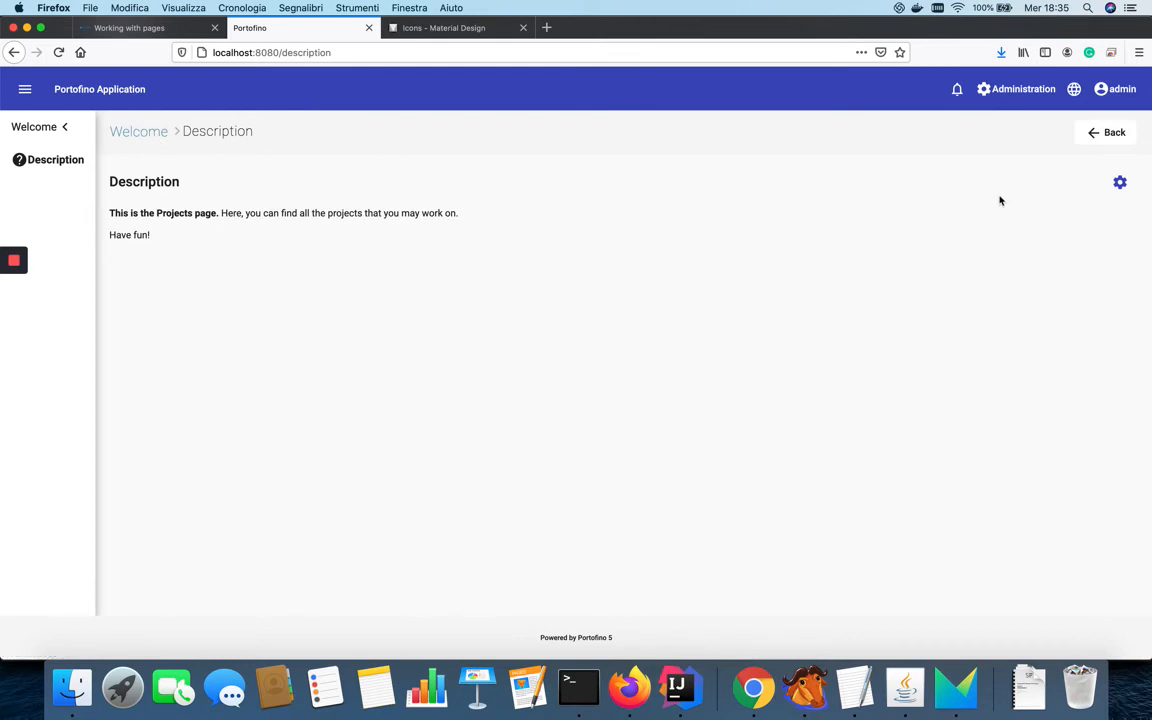
click(1022, 92)
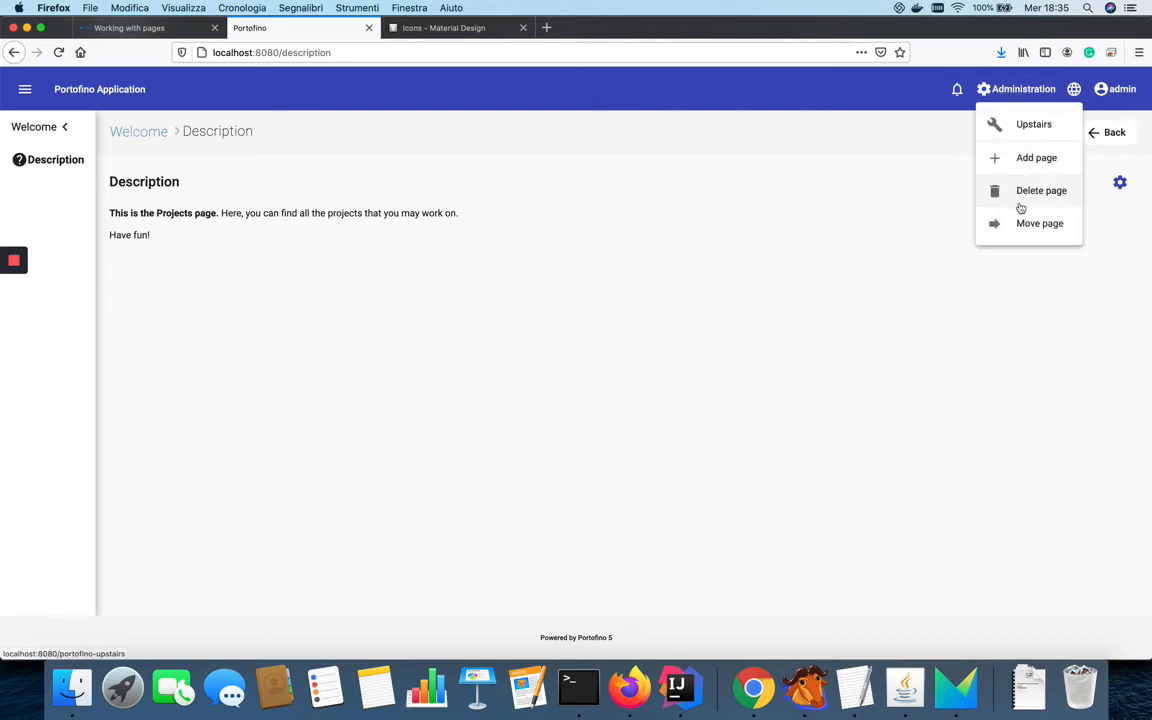
click(1023, 232)
text(/p)
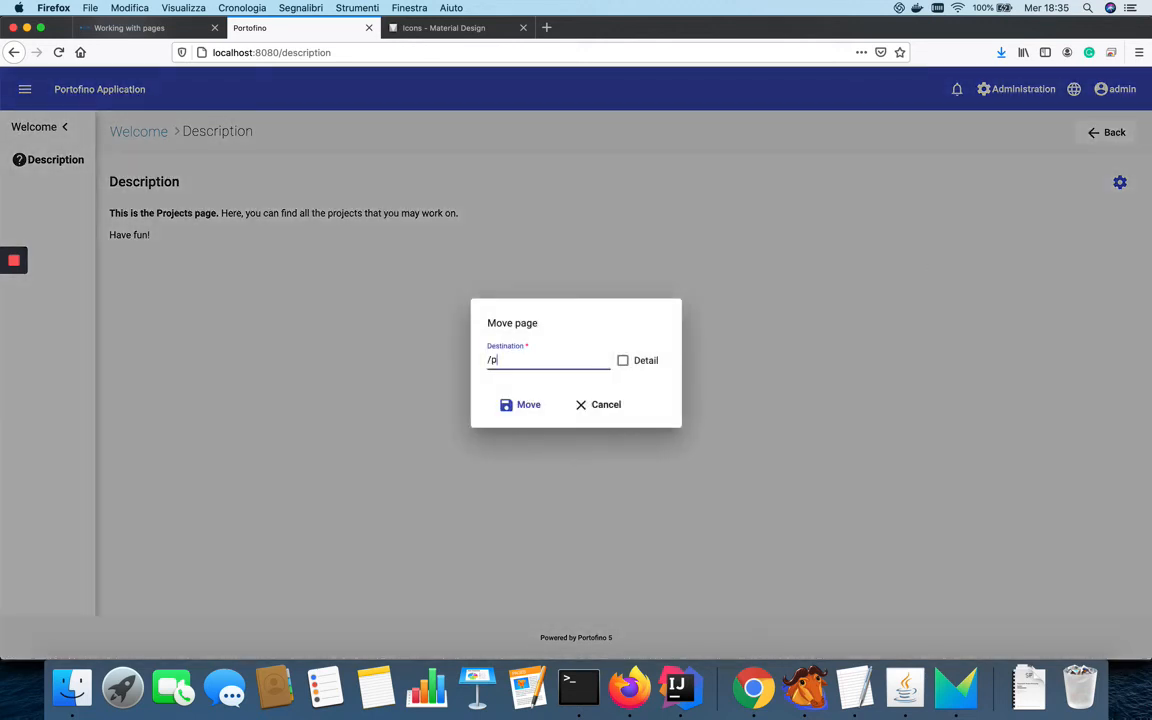
text(rojects)
click(530, 405)
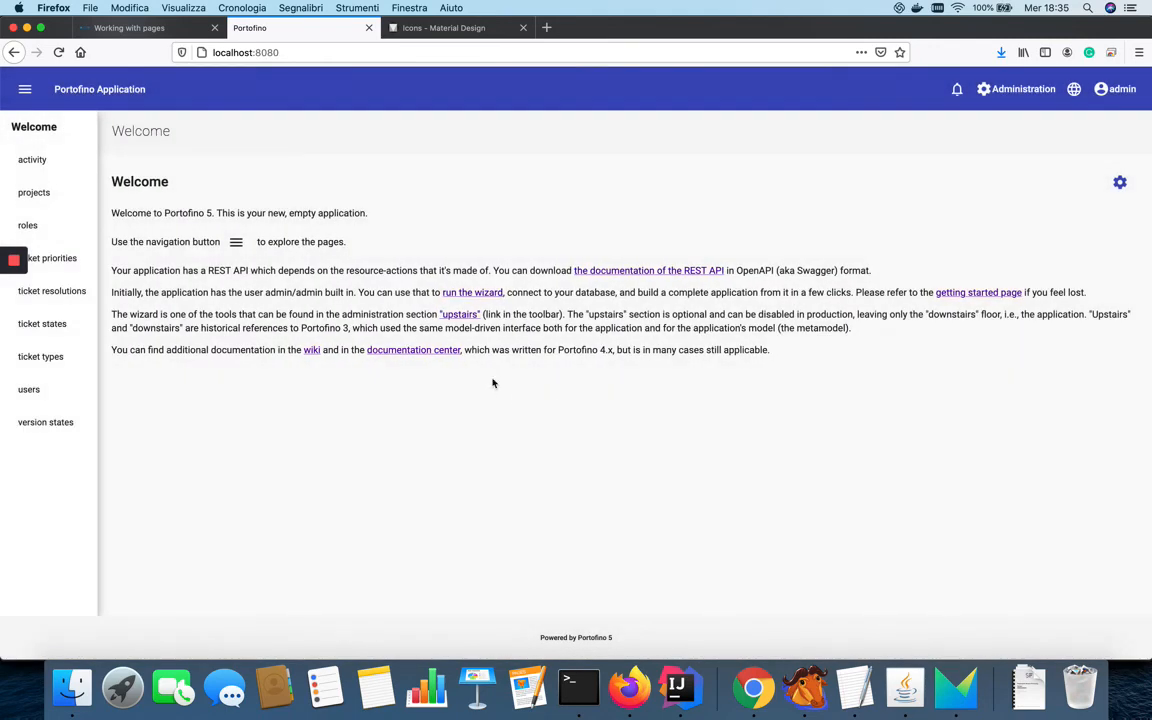
click(36, 205)
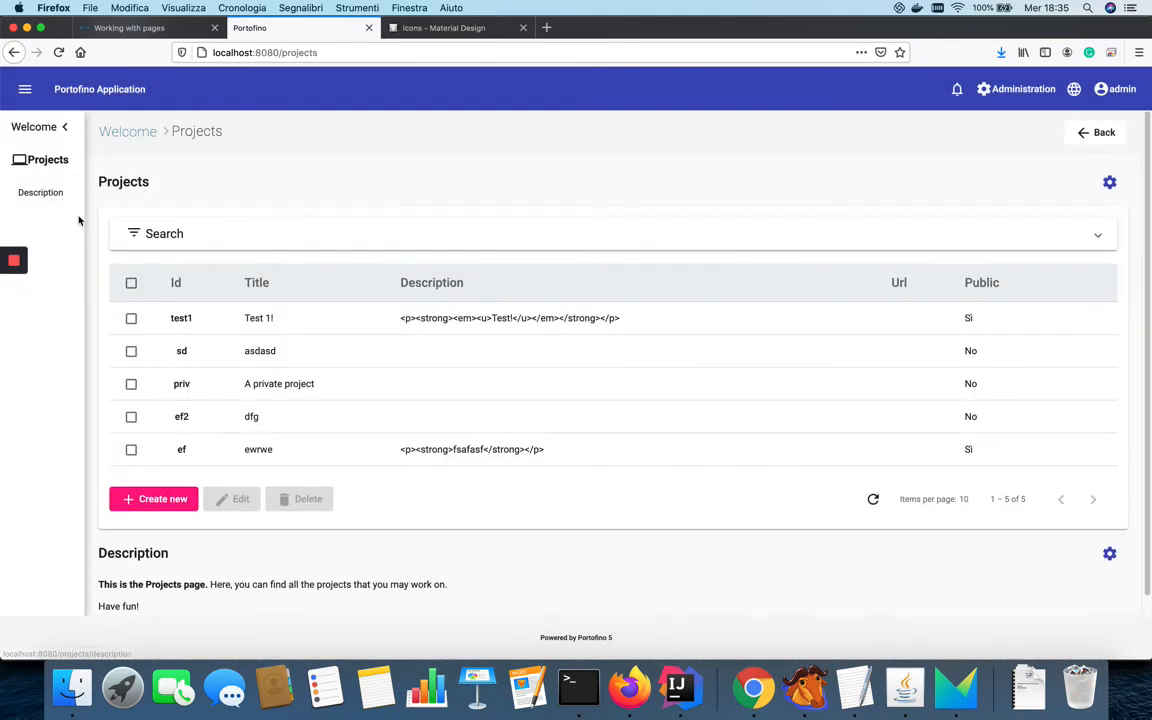
scroll(290, 300, down, 1)
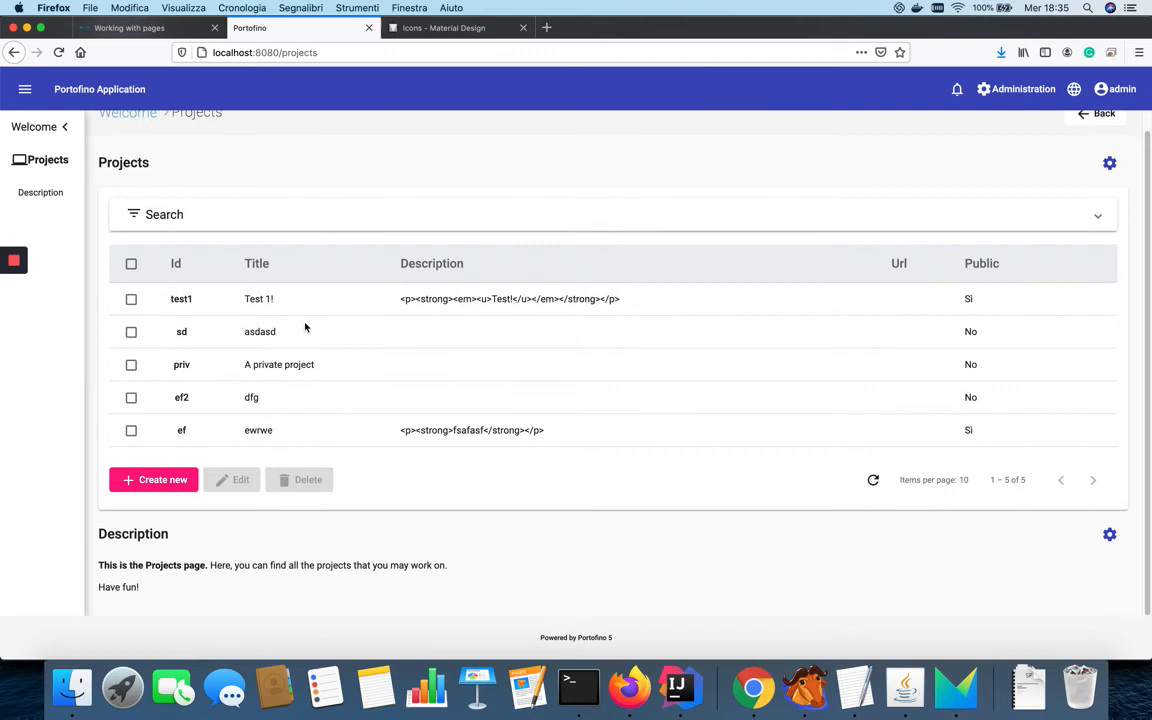
click(16, 206)
click(62, 140)
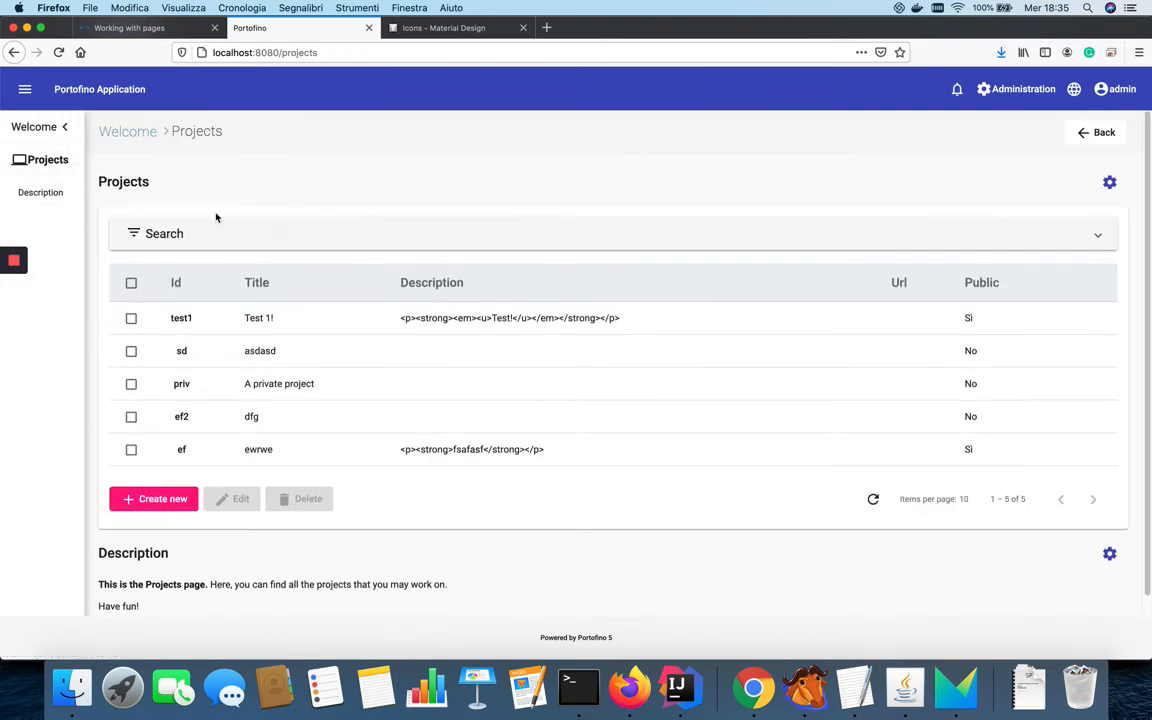
Delete the Description page under Projects and confirm the deletion.
click(41, 190)
click(1031, 90)
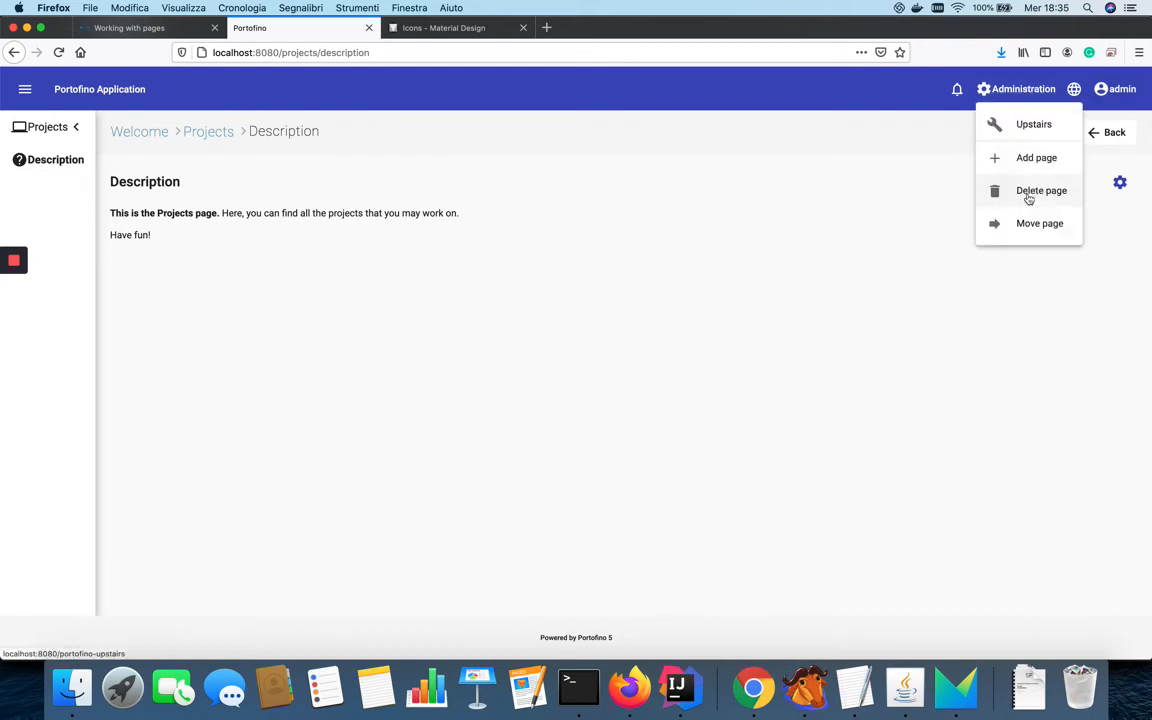
click(1030, 194)
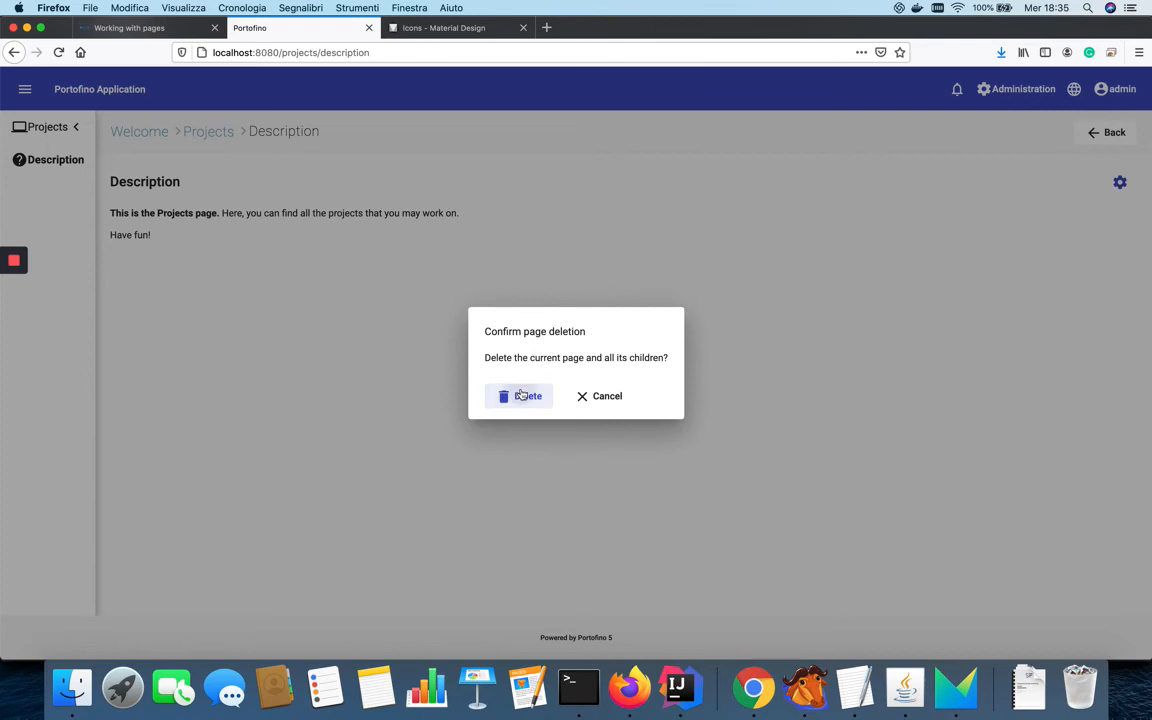
click(521, 396)
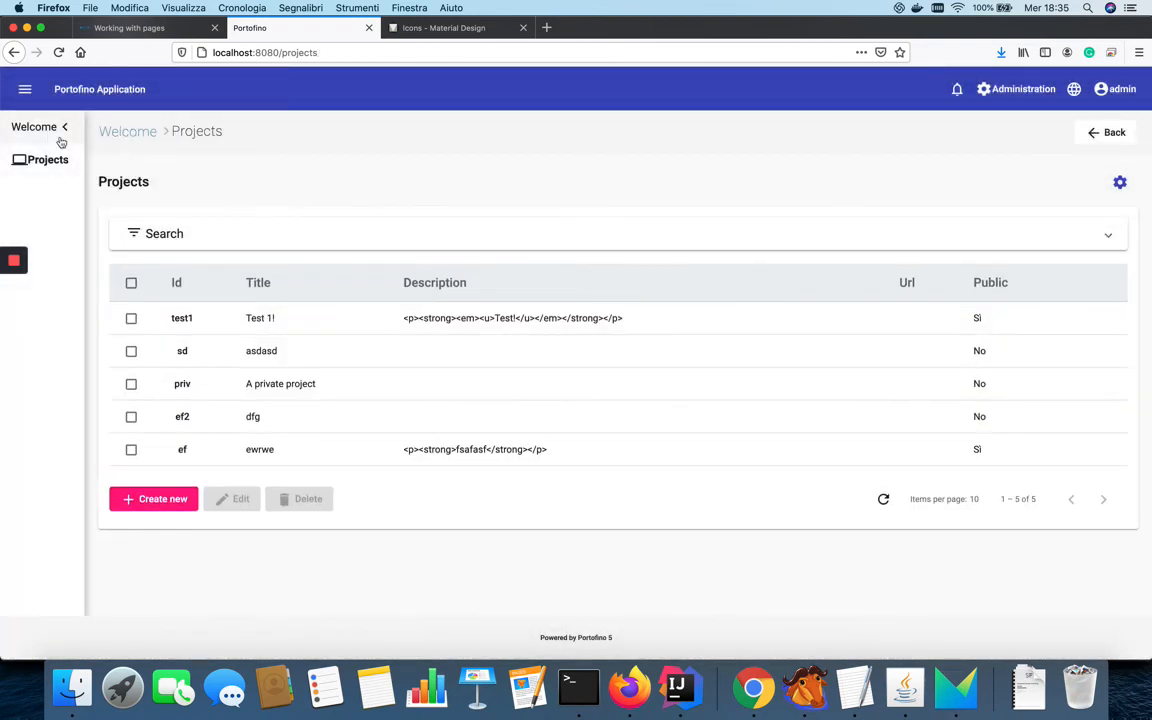
Return to the Welcome page, reopen Projects, and sort the projects by title in descending order.
click(61, 140)
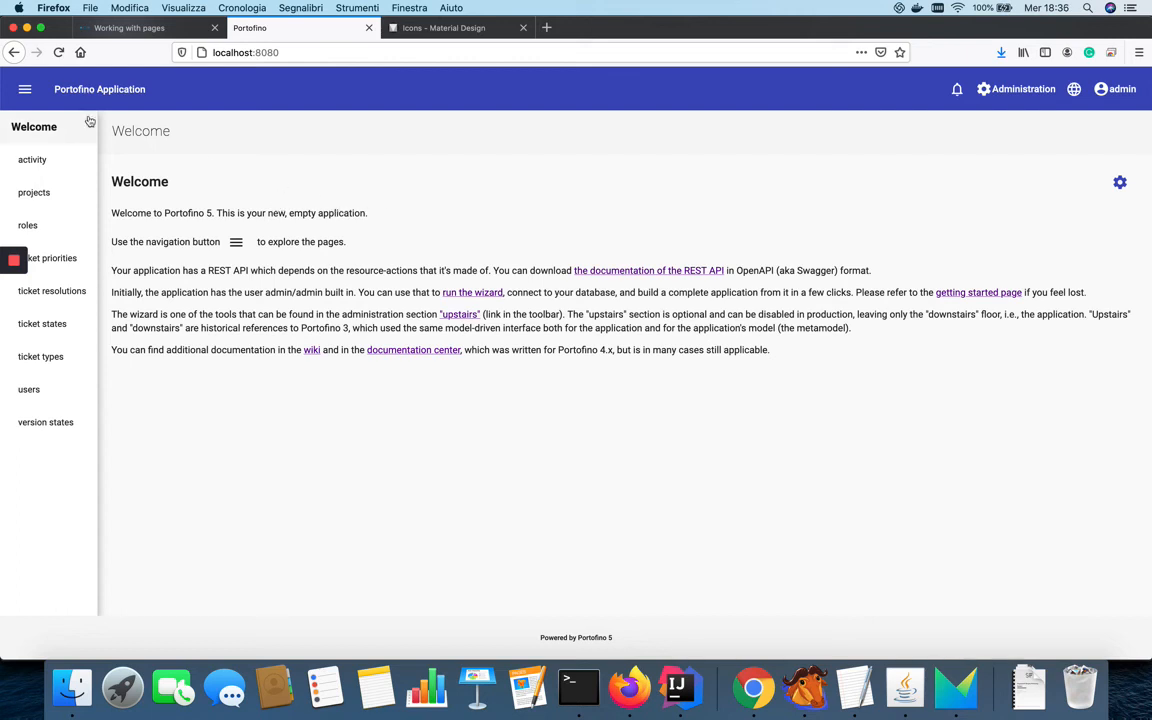
click(54, 195)
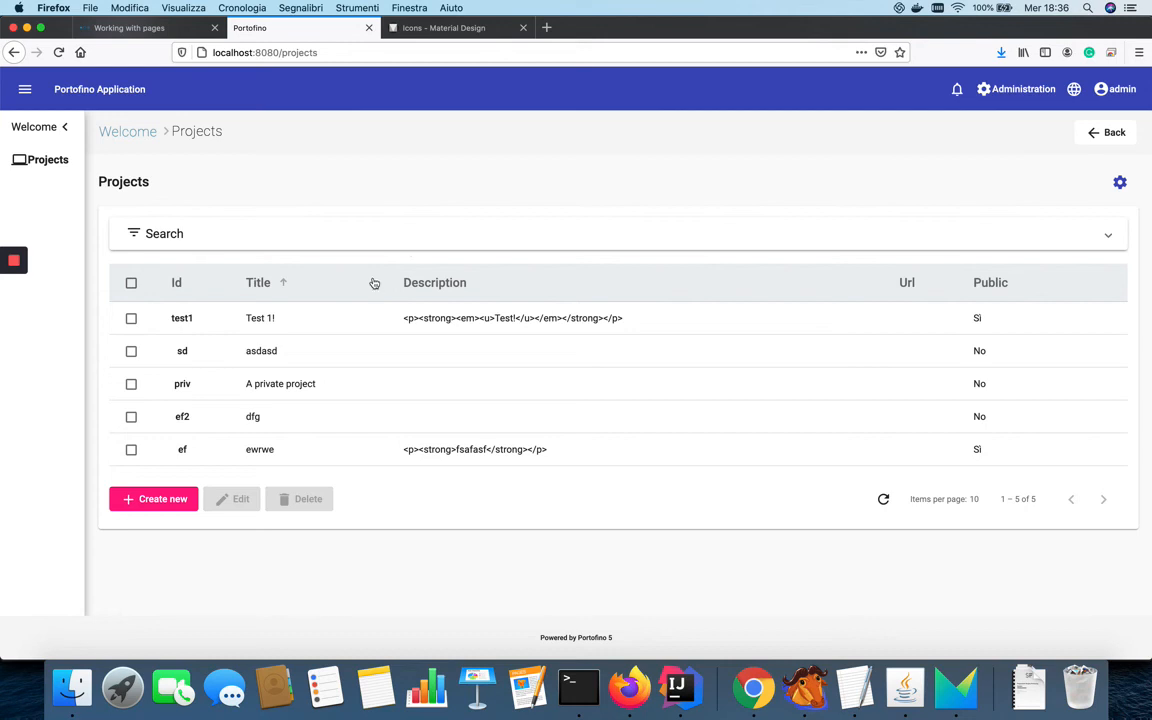
click(264, 288)
click(264, 288)
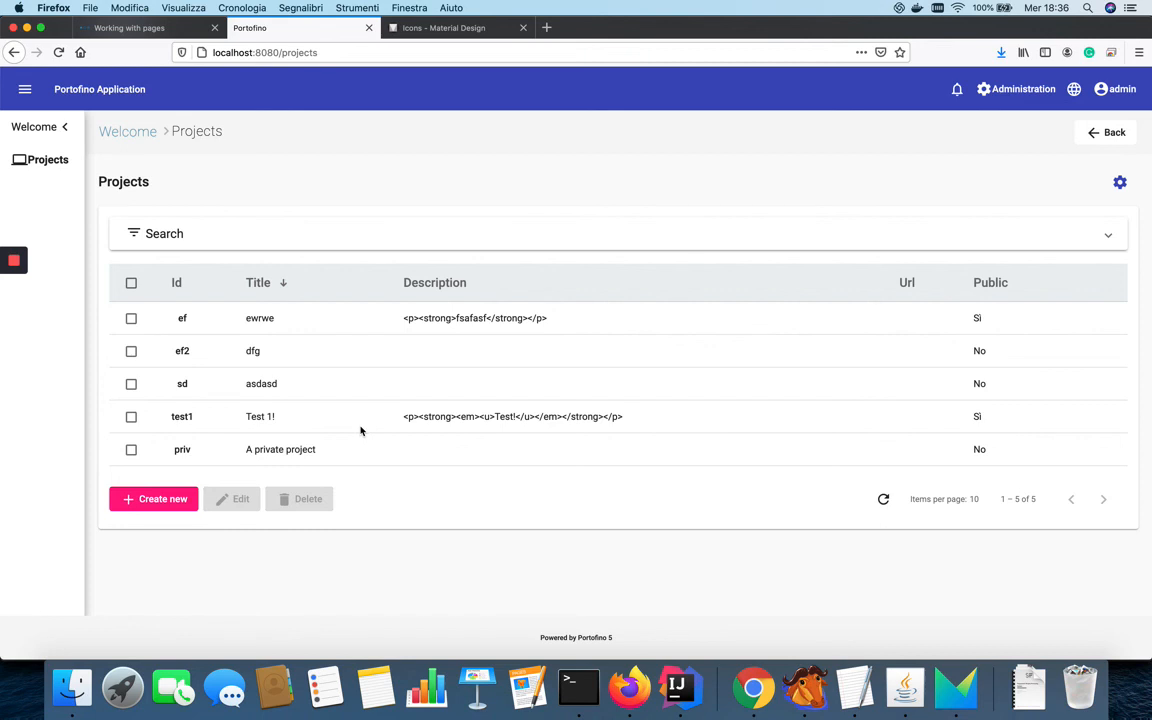
Examine the project records in the table, including their titles, descriptions and public values.
click(1015, 96)
click(890, 163)
drag(243, 458, 318, 455)
click(328, 456)
mouse_move(245, 452)
mouse_down()
mouse_move(357, 461)
mouse_move(244, 459)
mouse_up()
click(356, 462)
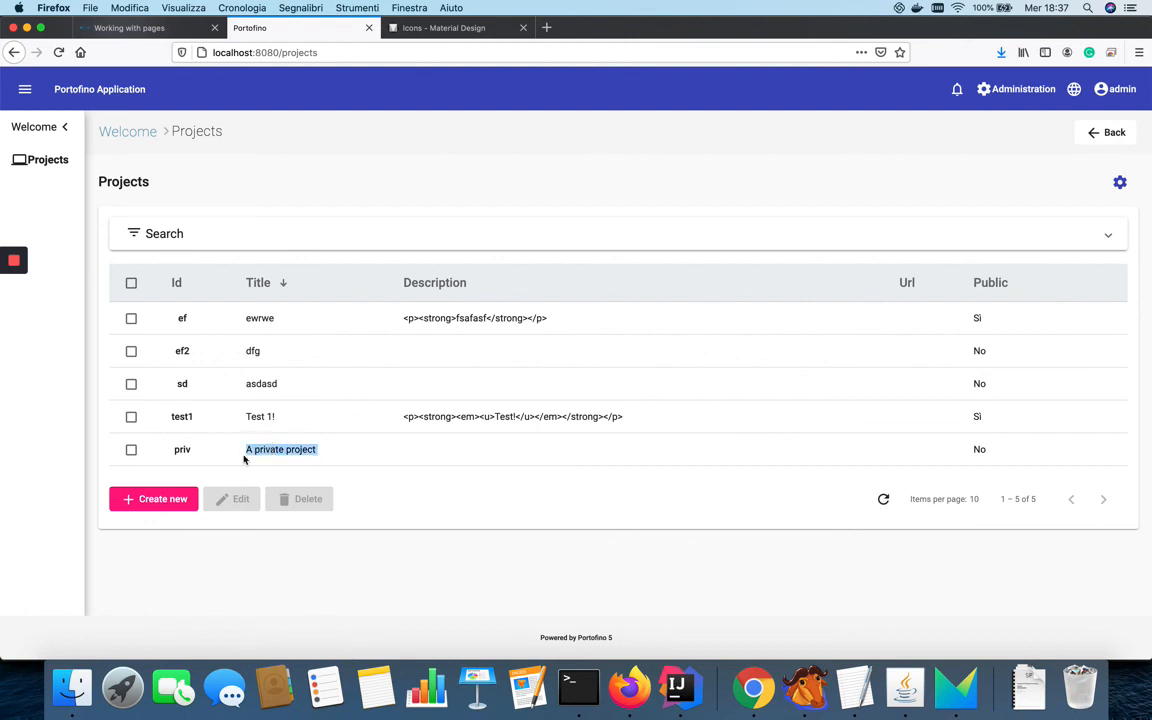
click(244, 459)
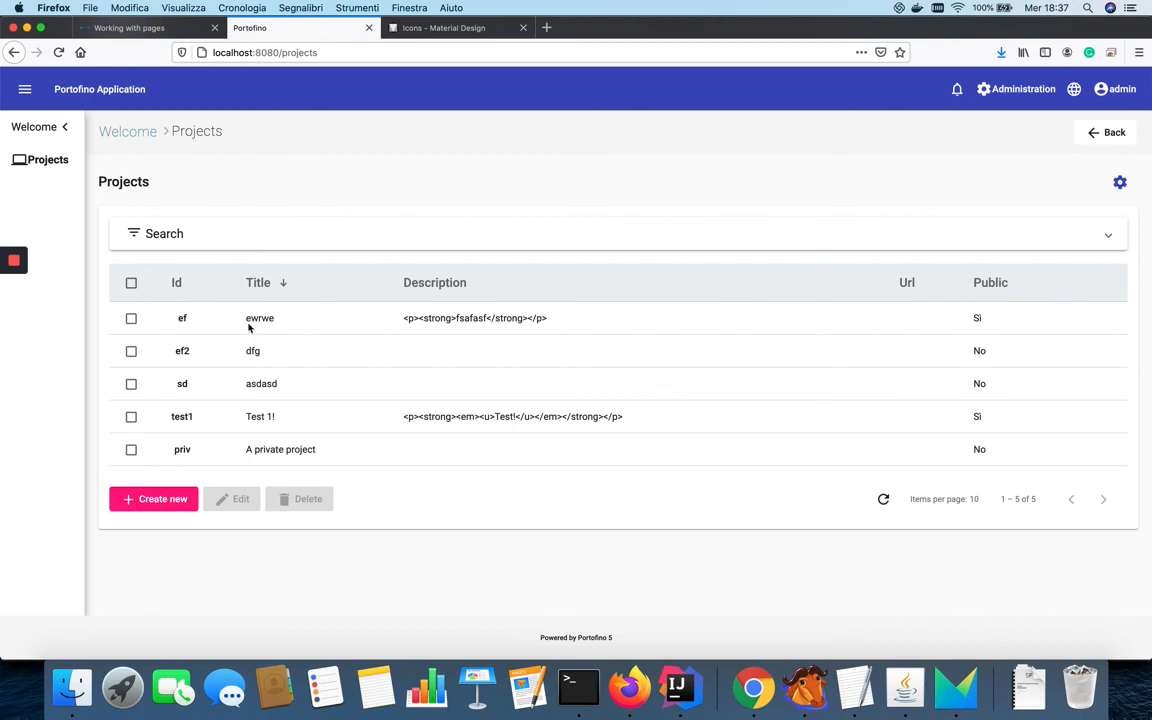
drag(247, 319, 404, 460)
click(410, 462)
drag(1013, 465, 432, 330)
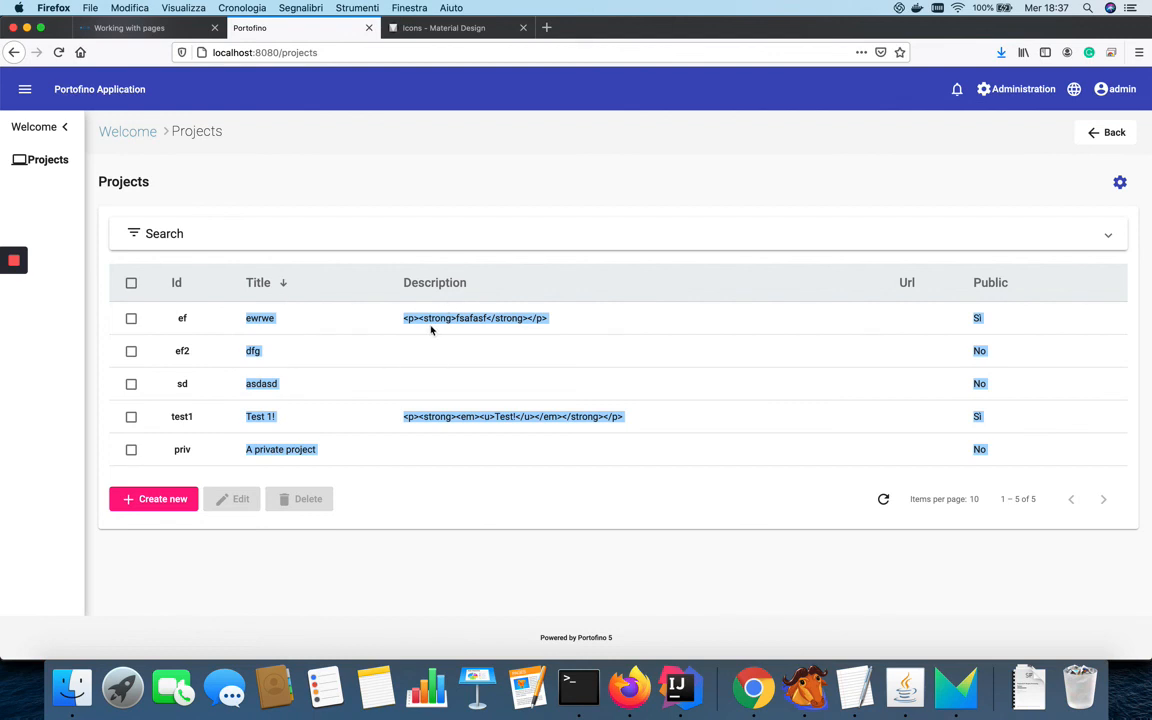
click(812, 165)
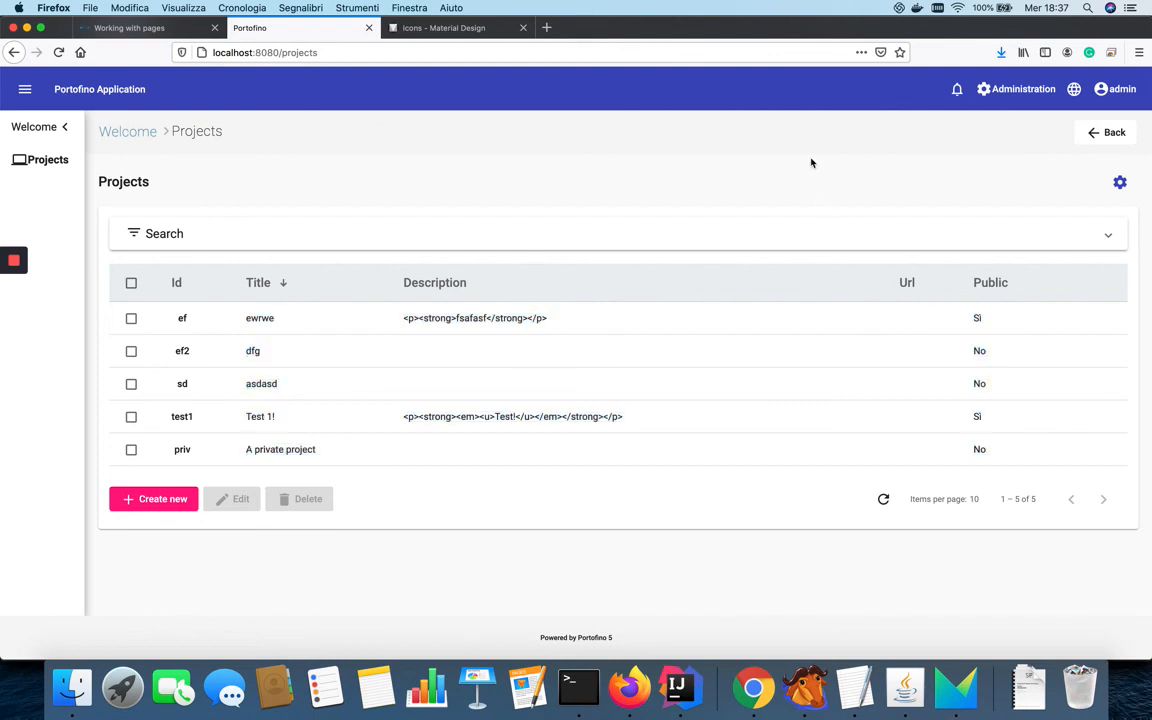
Open the Actions section of the Upstairs configuration application and expand the root resource action.
click(1015, 96)
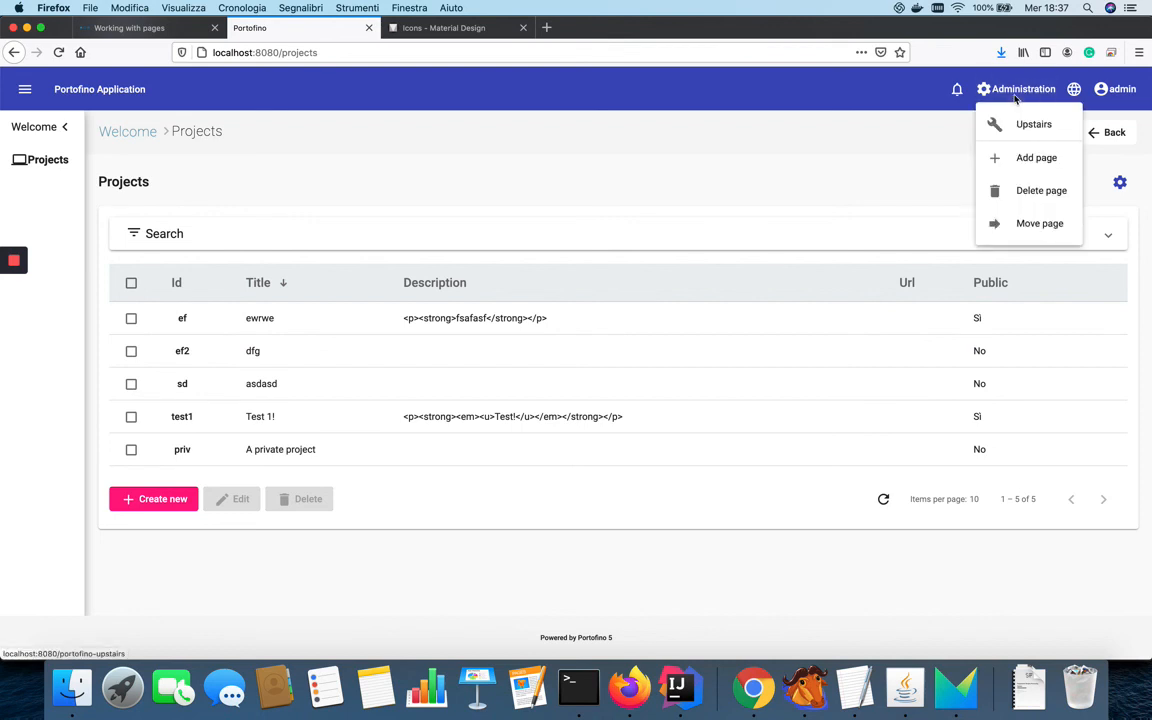
click(1030, 124)
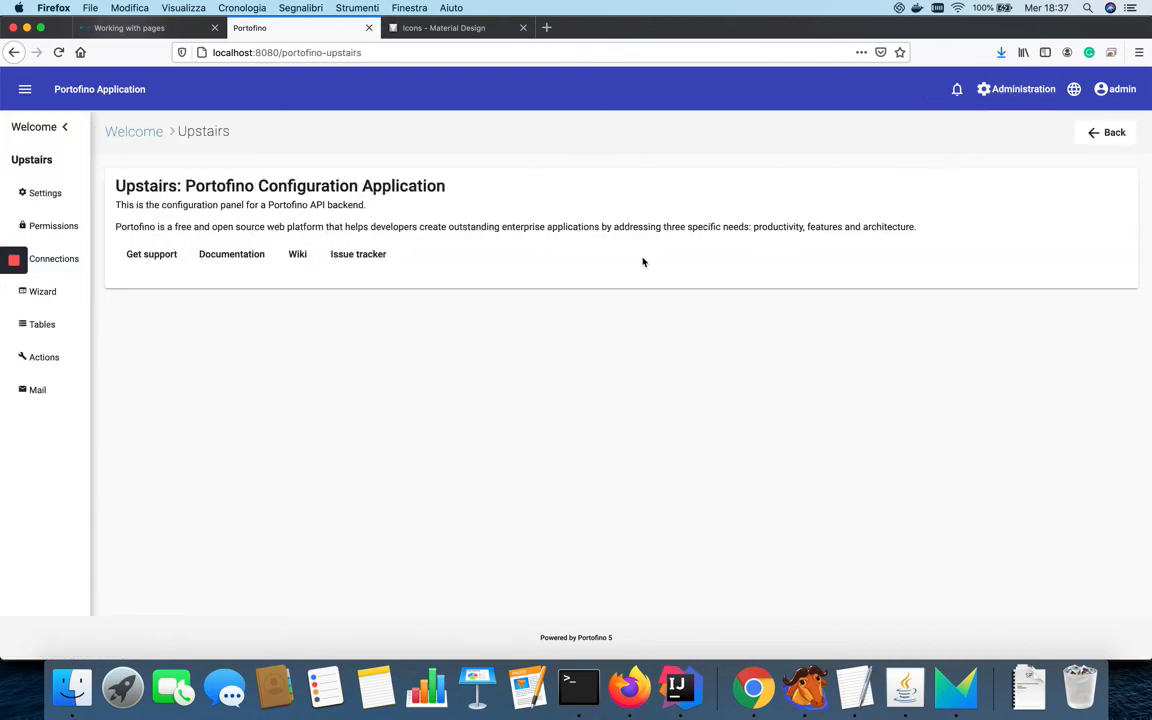
click(44, 357)
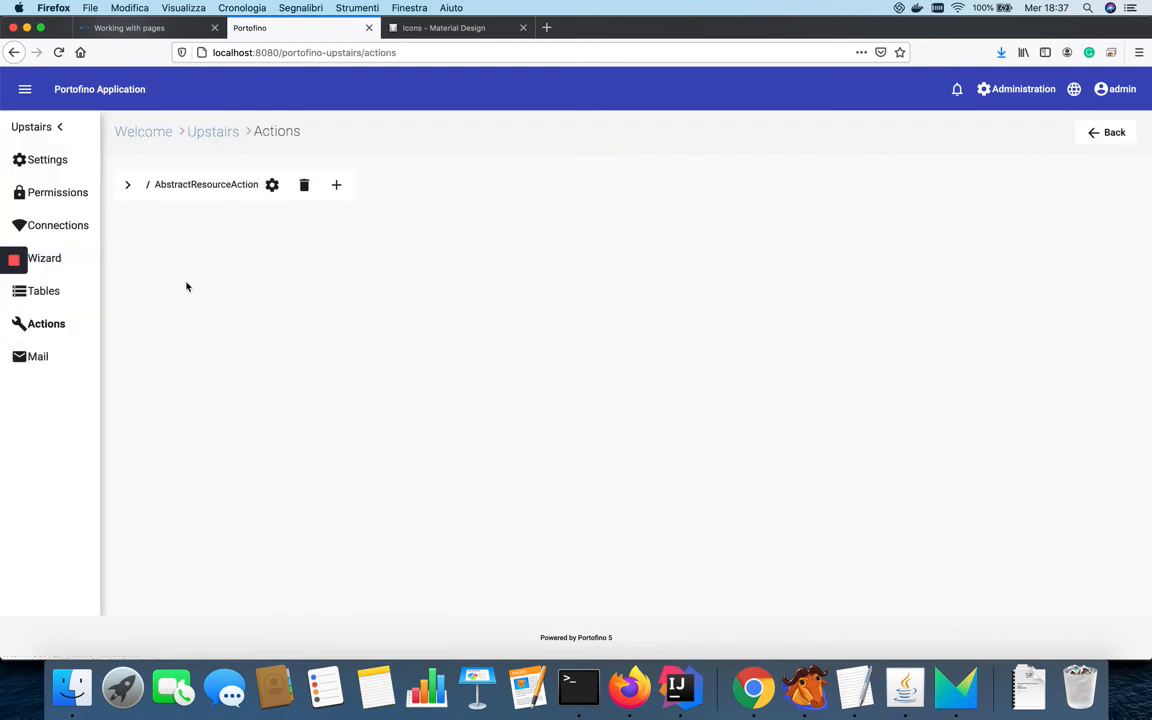
click(128, 187)
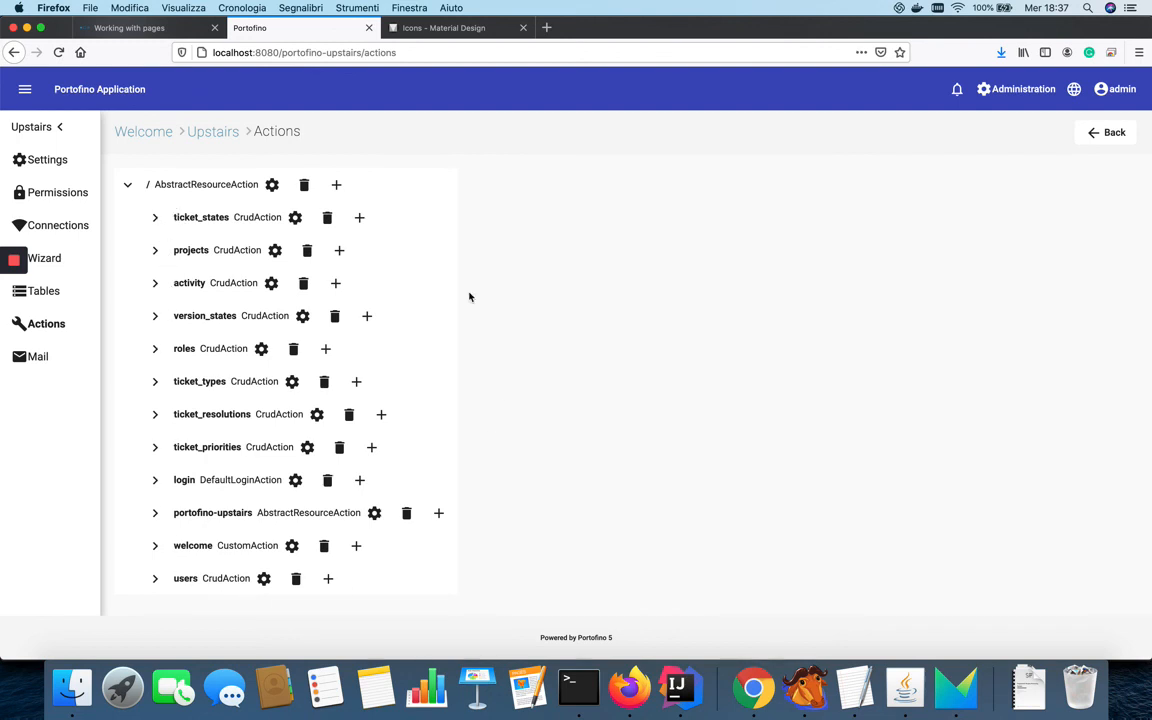
Examine the nested actions under projects down to the tickets detail level, and collapse the projects branch.
click(156, 252)
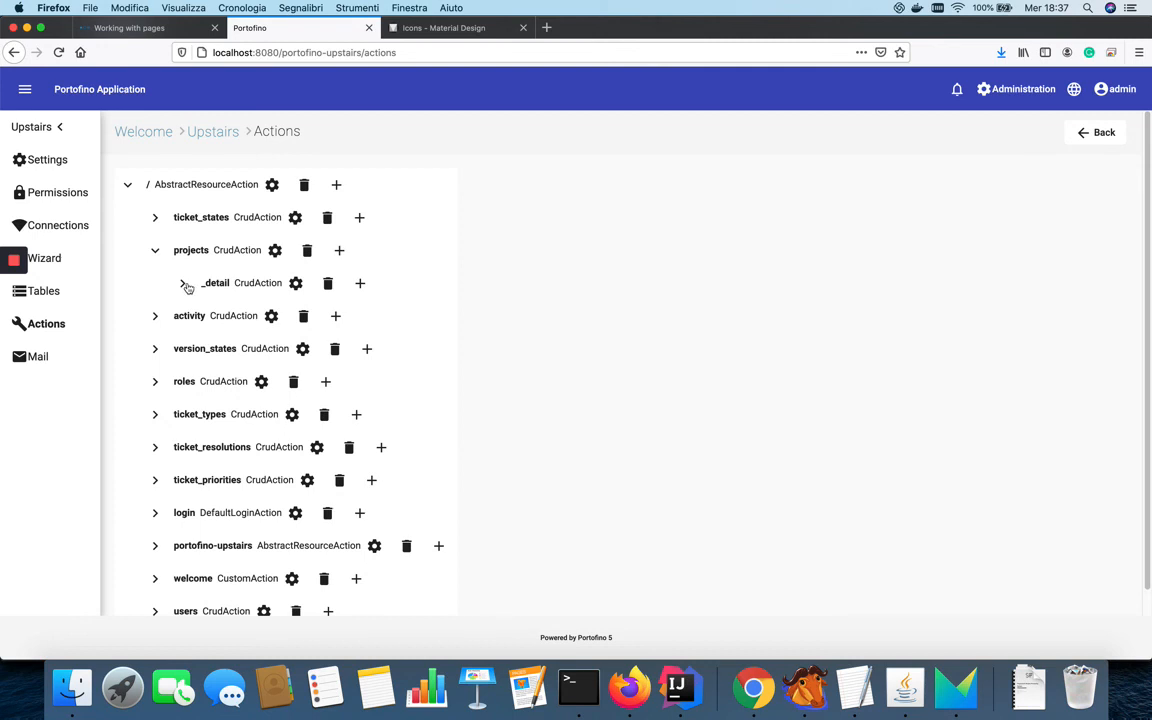
click(184, 285)
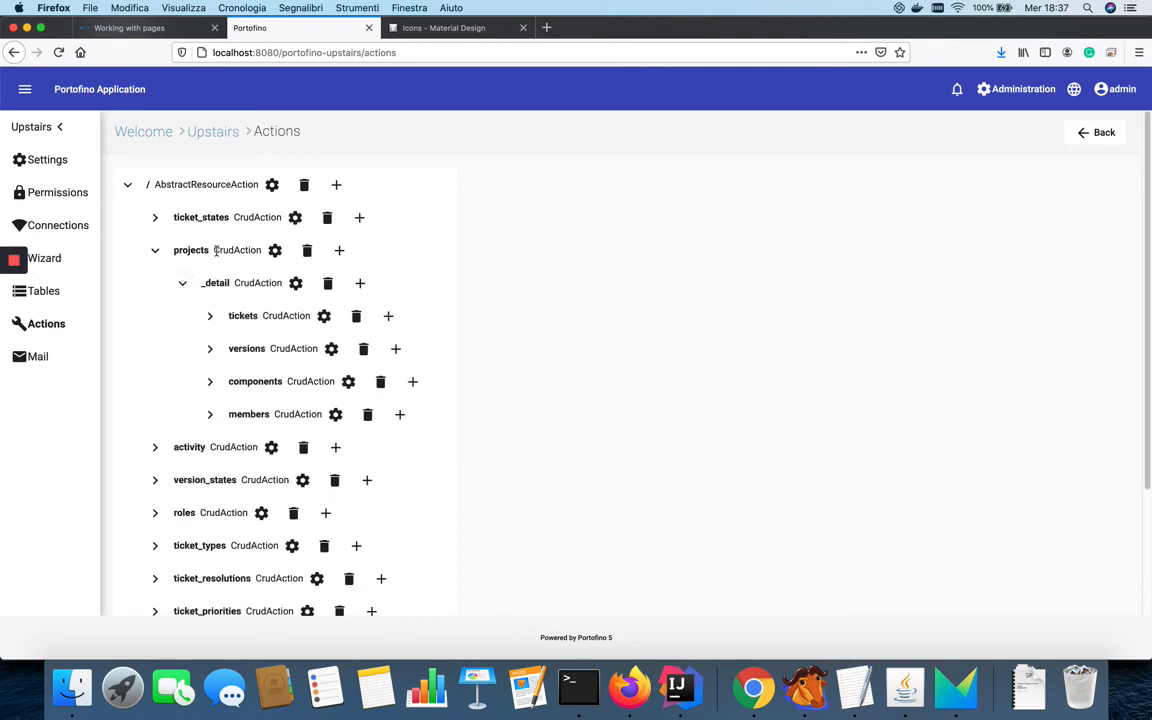
drag(215, 251, 245, 251)
click(209, 316)
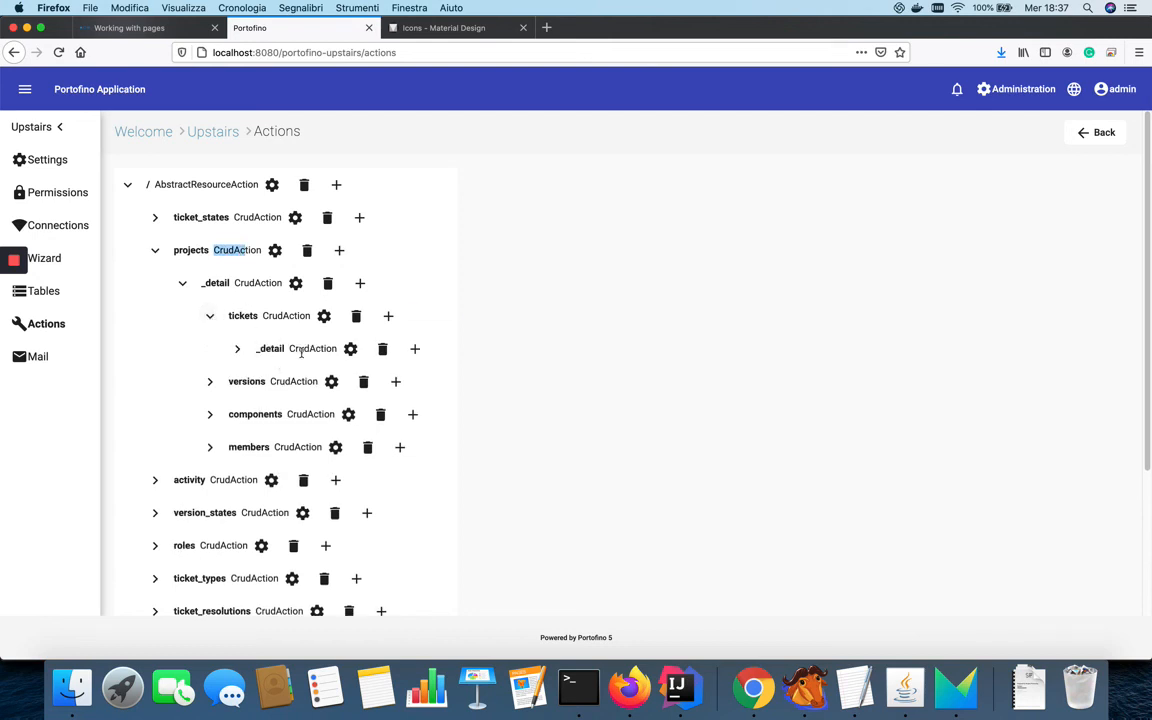
click(237, 348)
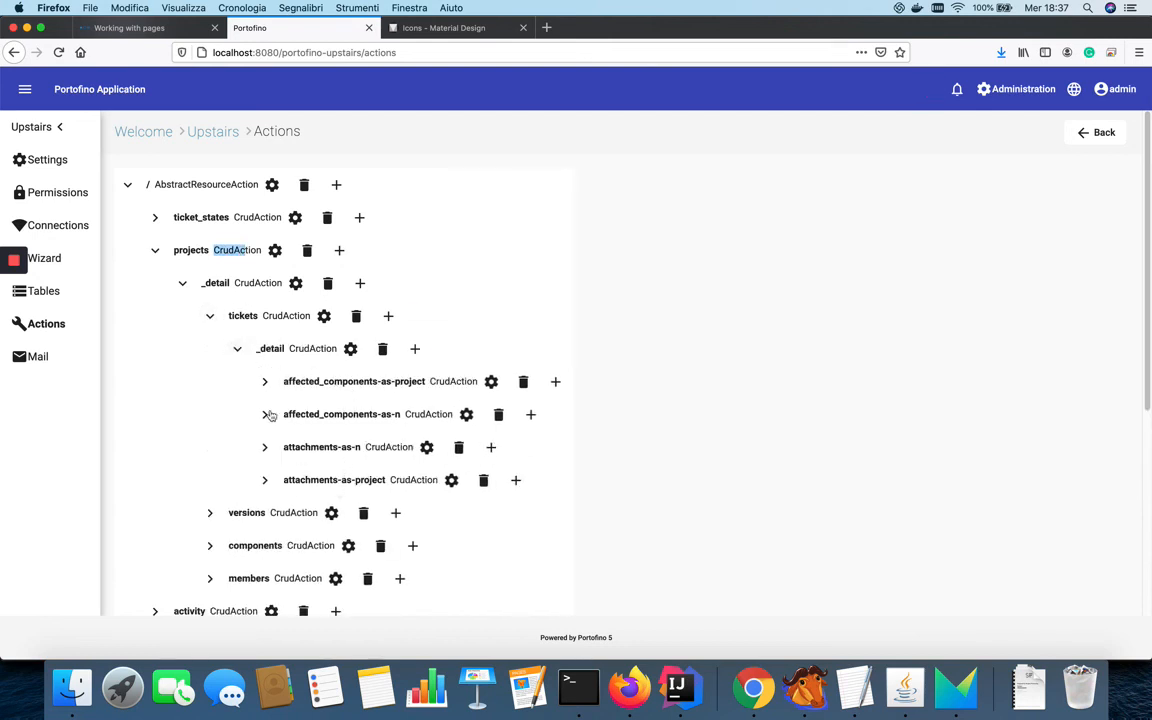
click(182, 285)
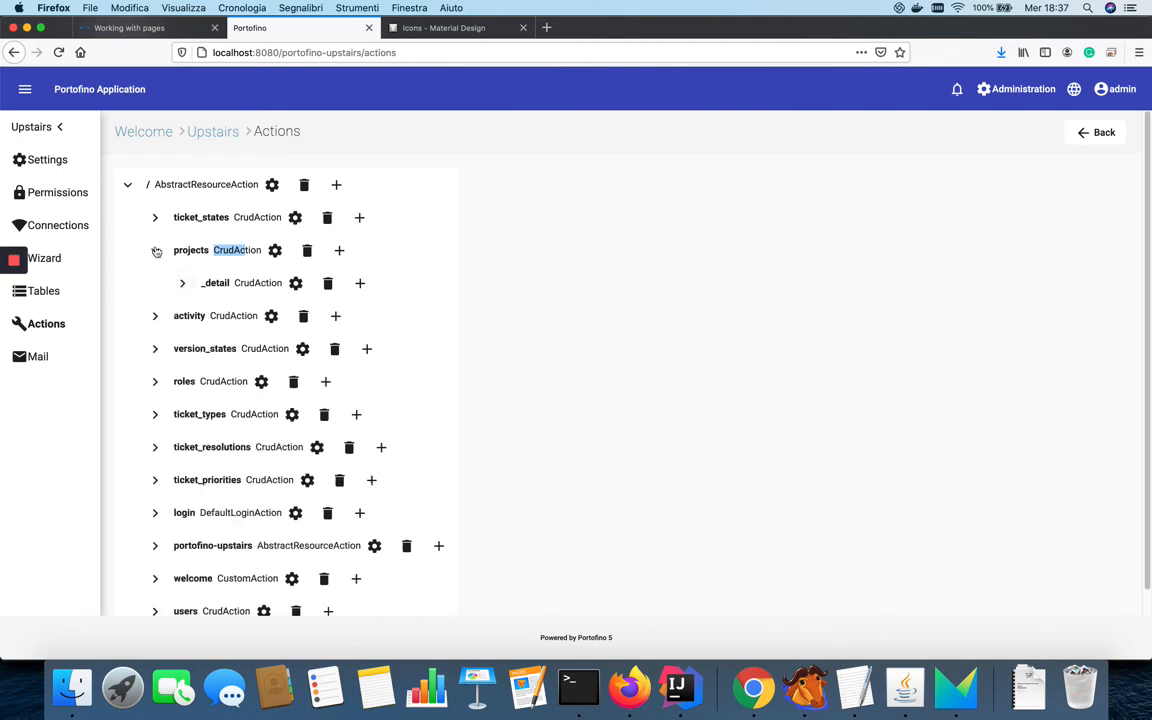
click(155, 250)
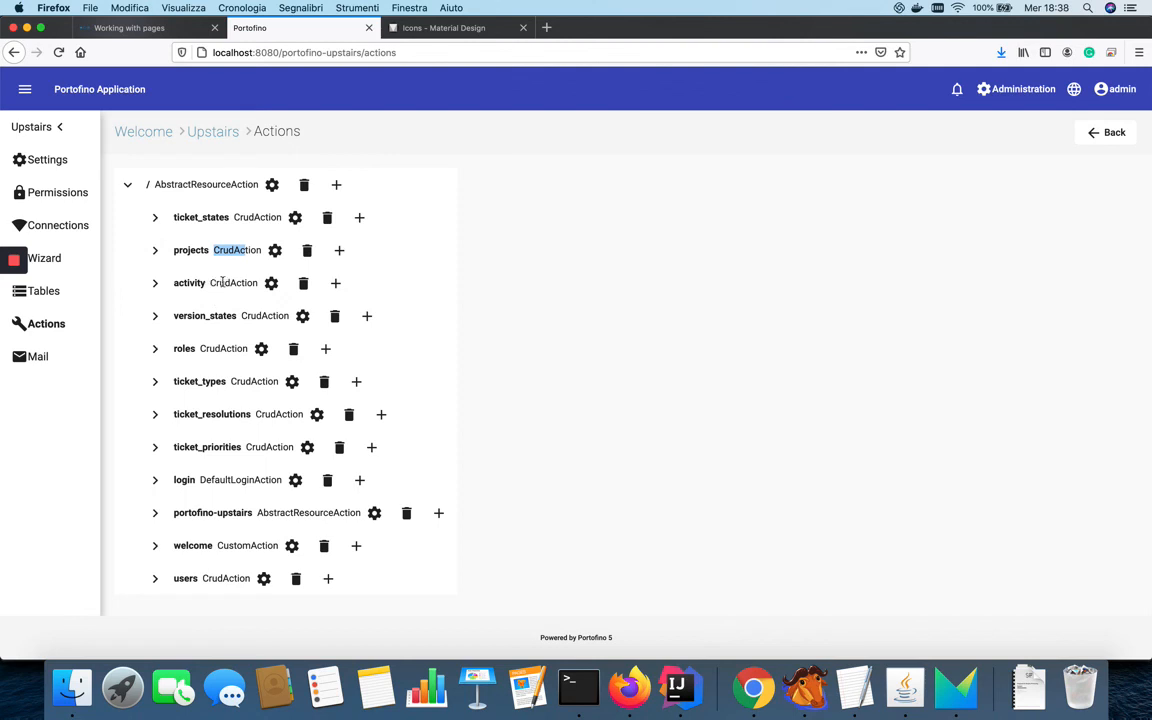
Examine the action types of version_states, roles, ticket_types, ticket_resolutions and ticket_priorities in the resource-action tree.
double_click(262, 317)
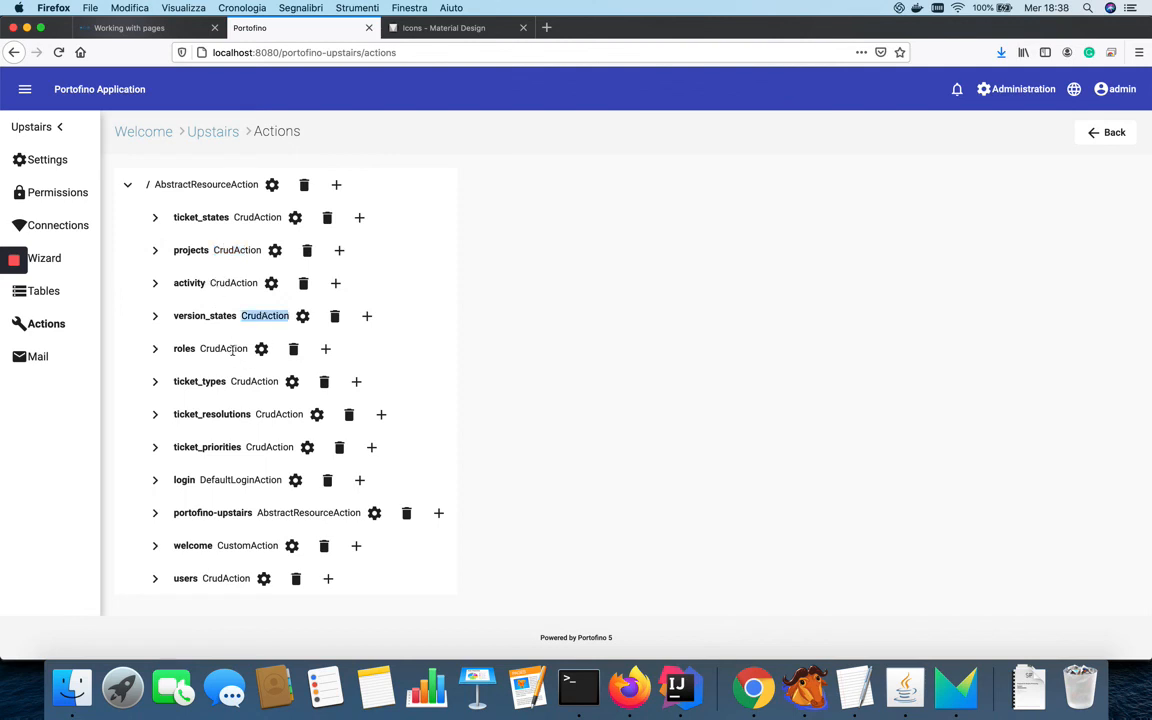
double_click(228, 348)
double_click(254, 383)
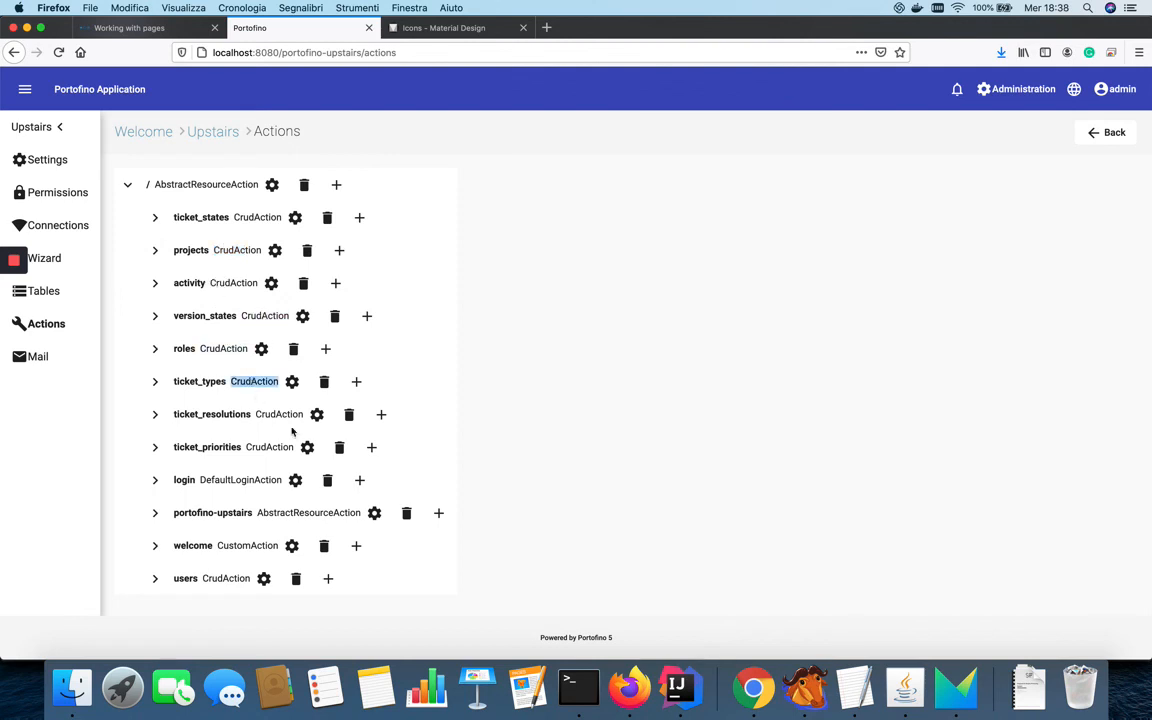
double_click(276, 416)
click(271, 442)
double_click(271, 445)
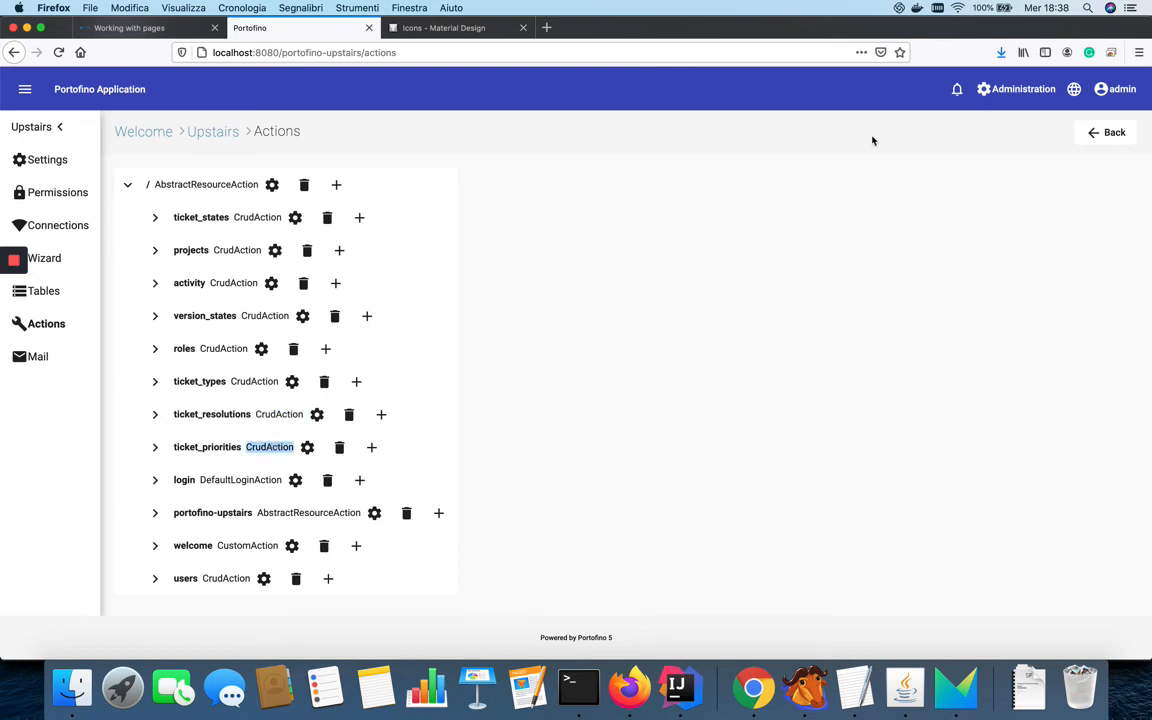
Leave the Actions section and go back through Upstairs to the application's Welcome page.
click(1106, 132)
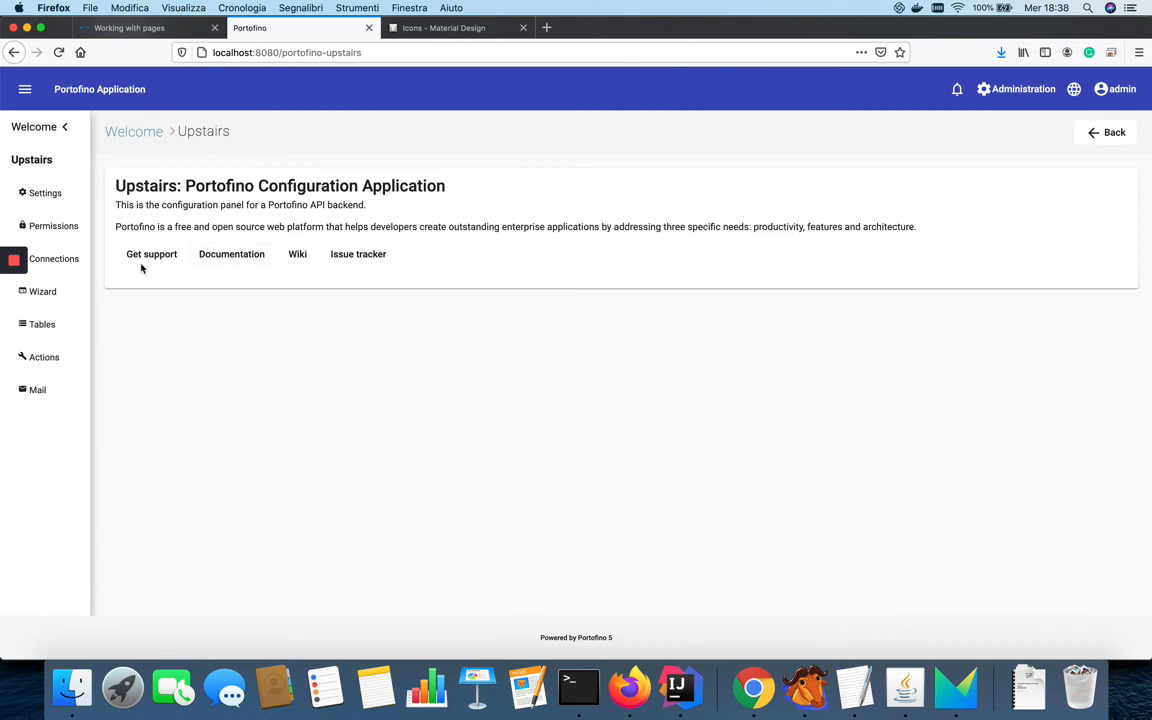
click(56, 134)
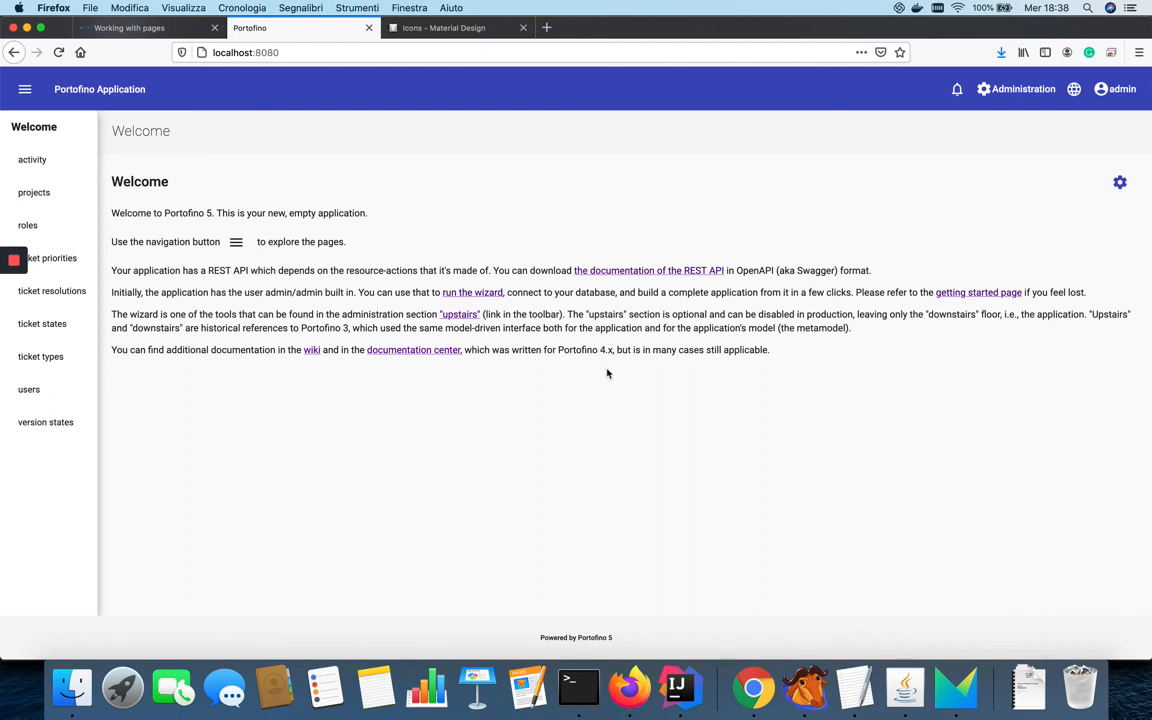
mouse_move(9, 262)
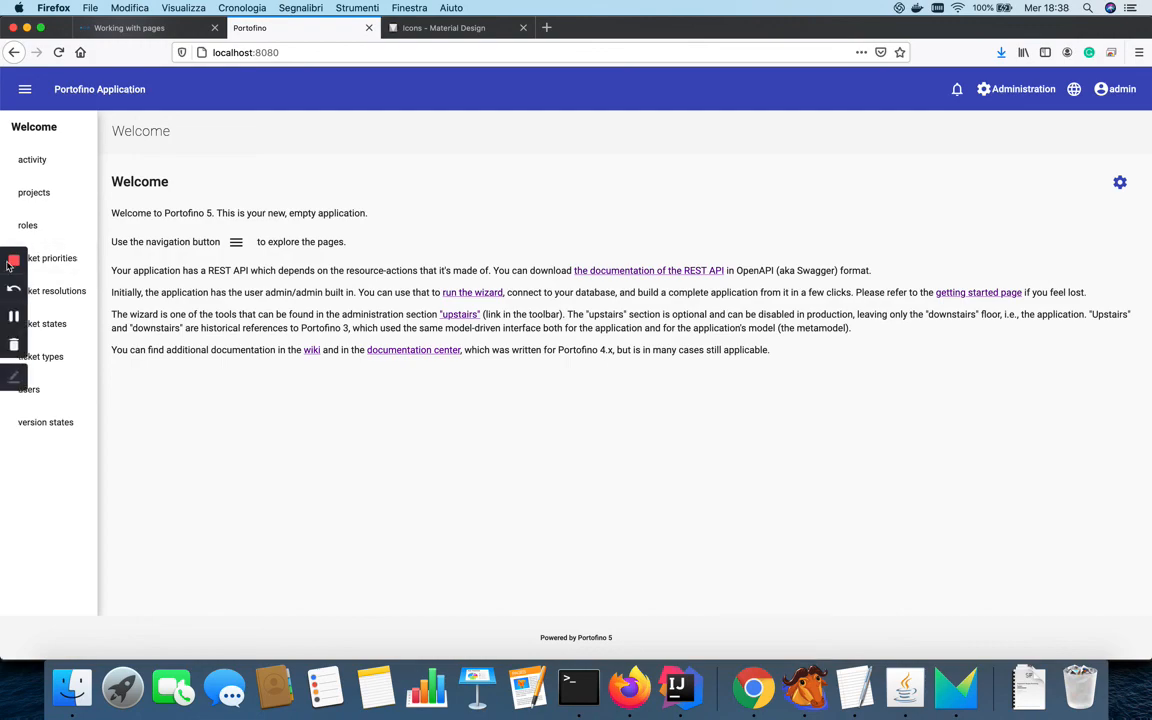